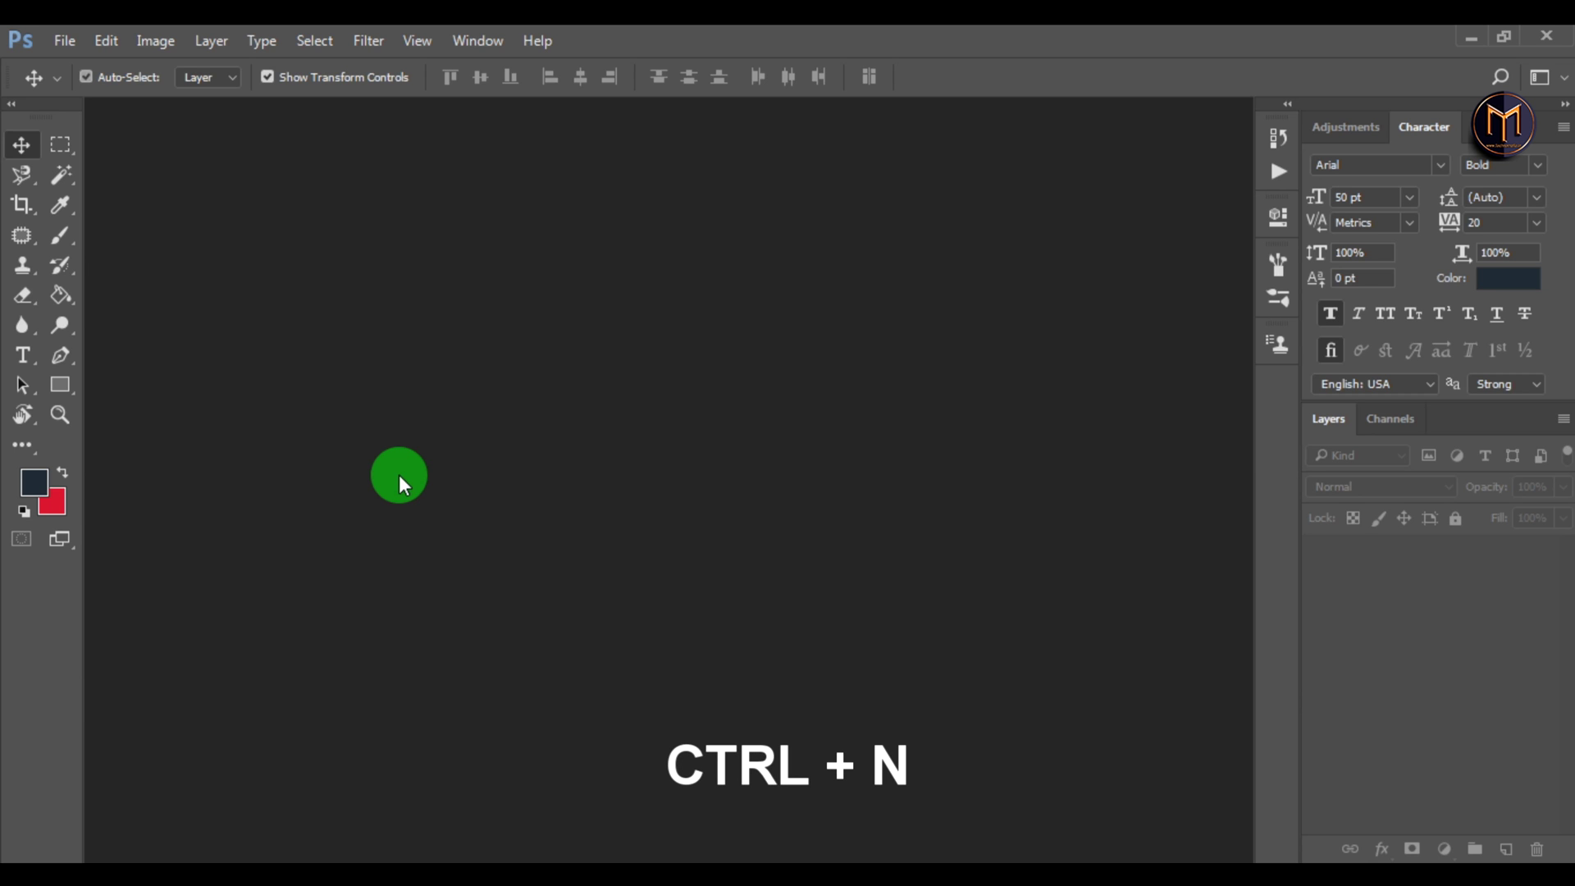
Create a white 2 × 2 inch document at resolution 300 named logo_1
key(ctrl+n)
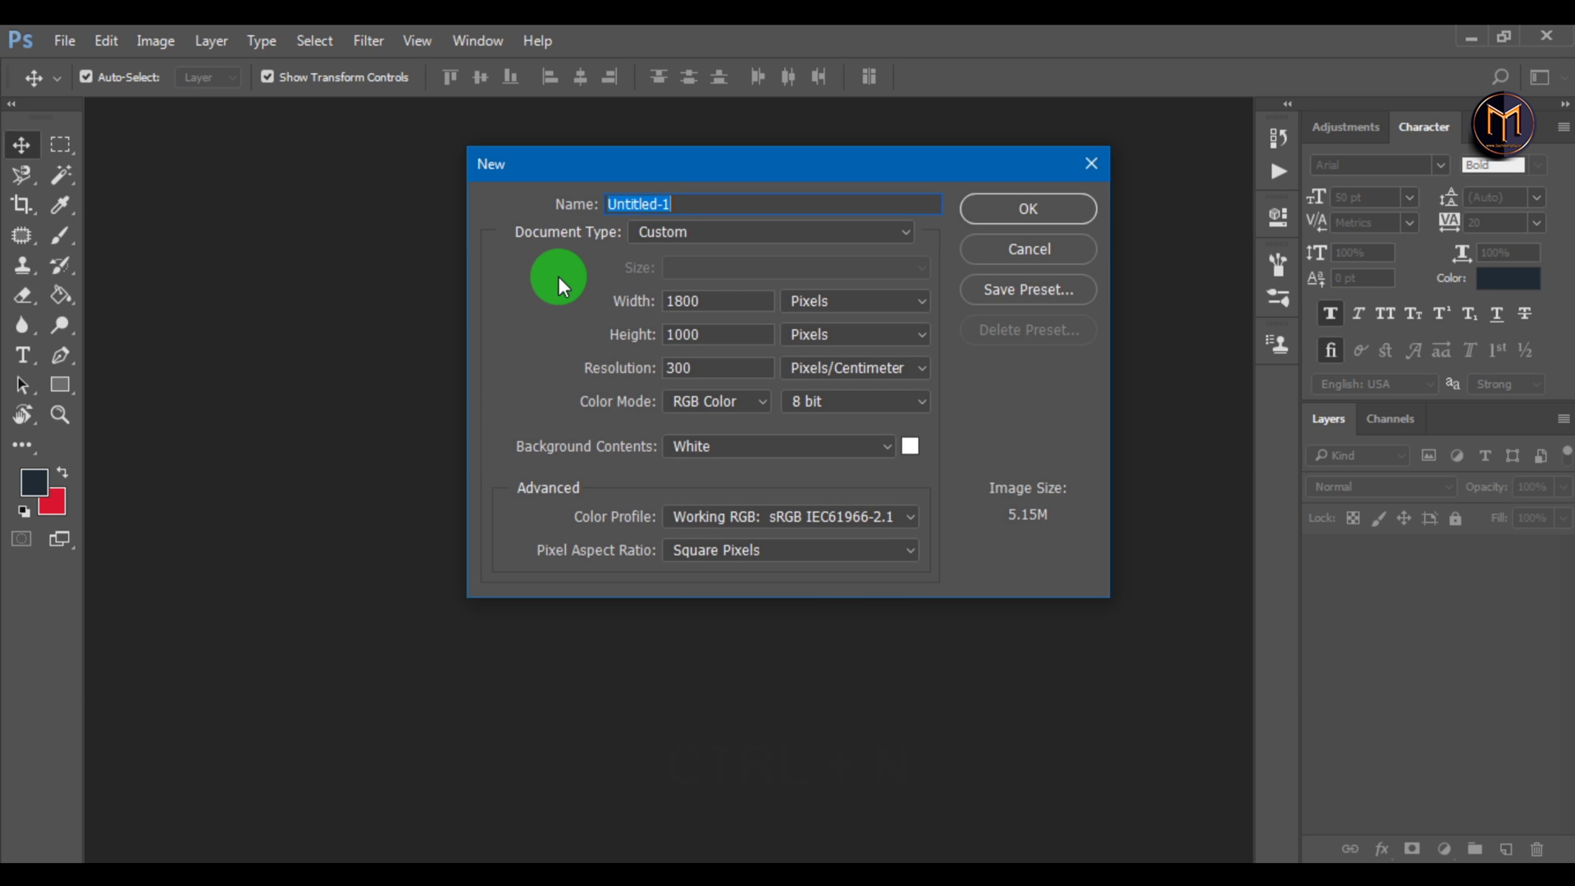
text(logo_1)
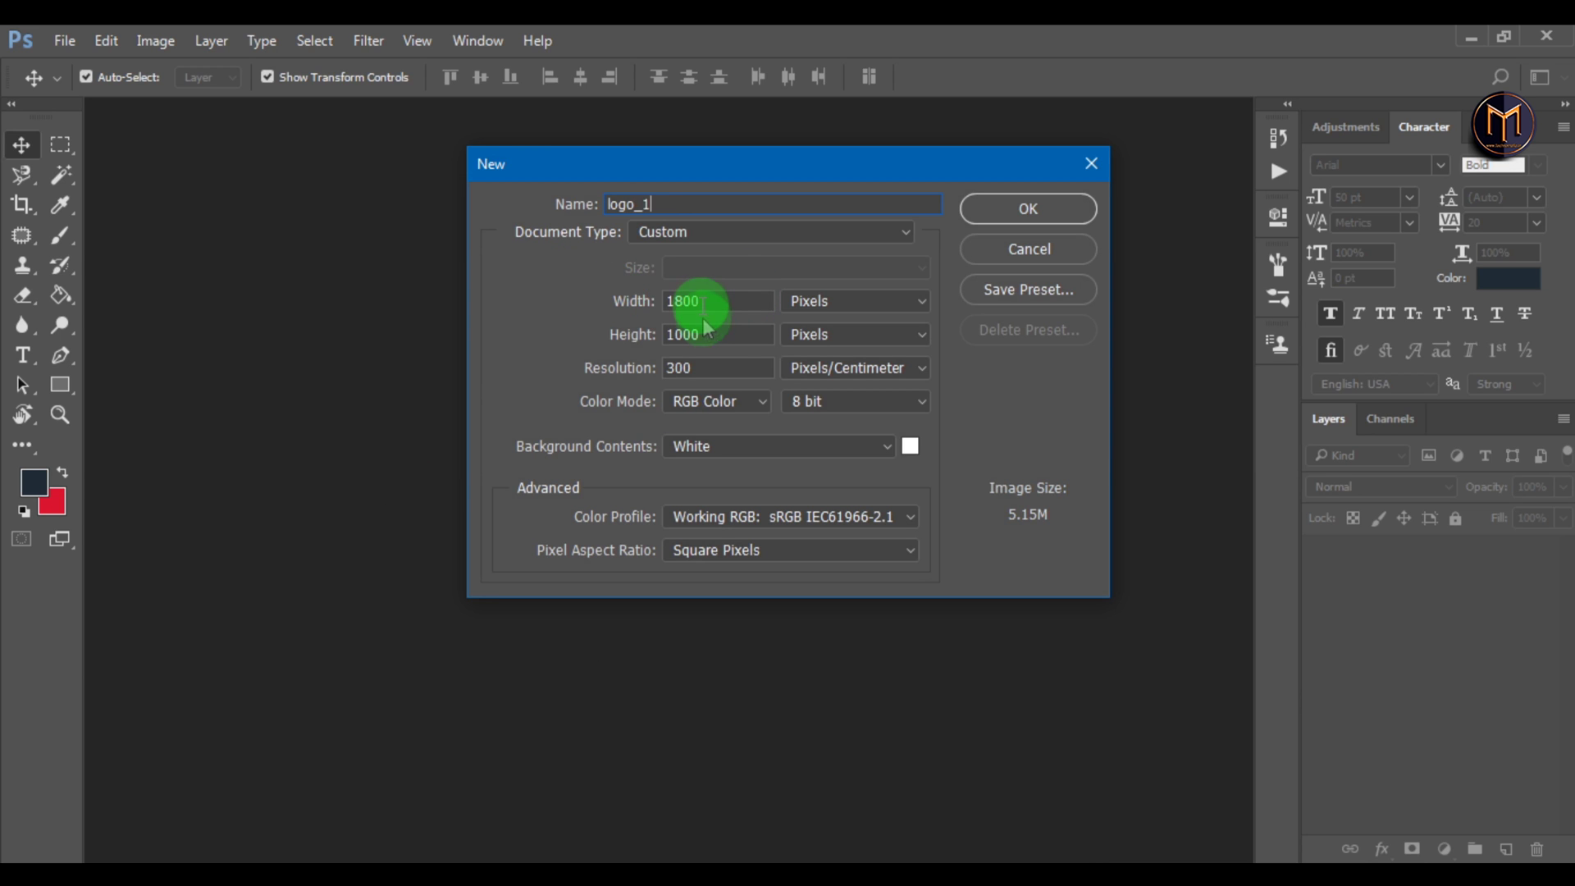
drag(703, 302, 669, 300)
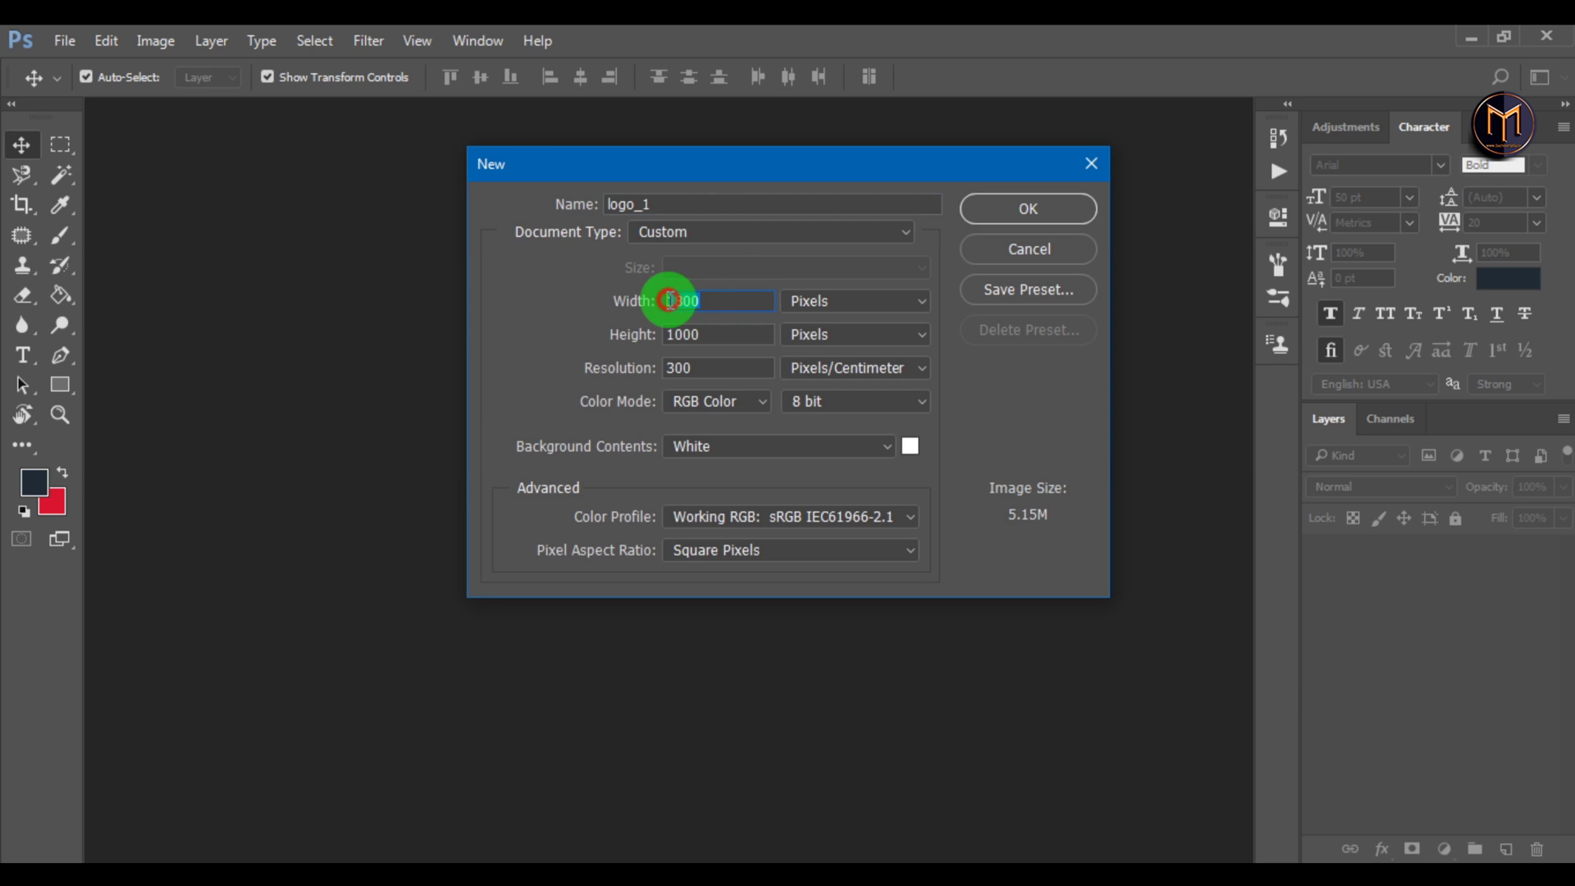
click(804, 338)
click(820, 328)
click(714, 302)
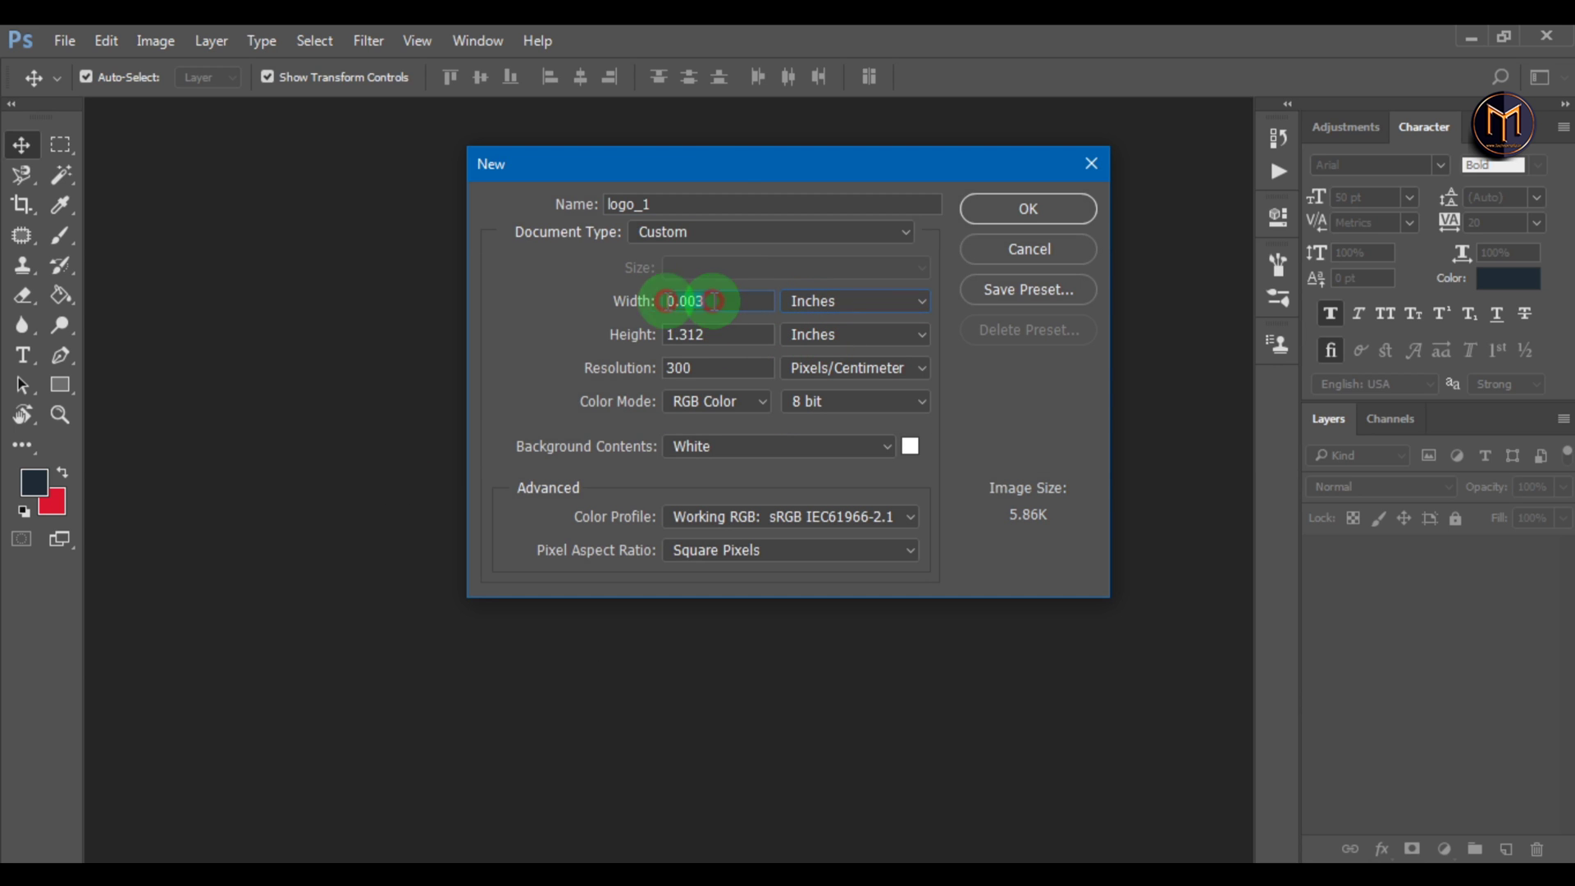
drag(714, 301, 651, 332)
text(2)
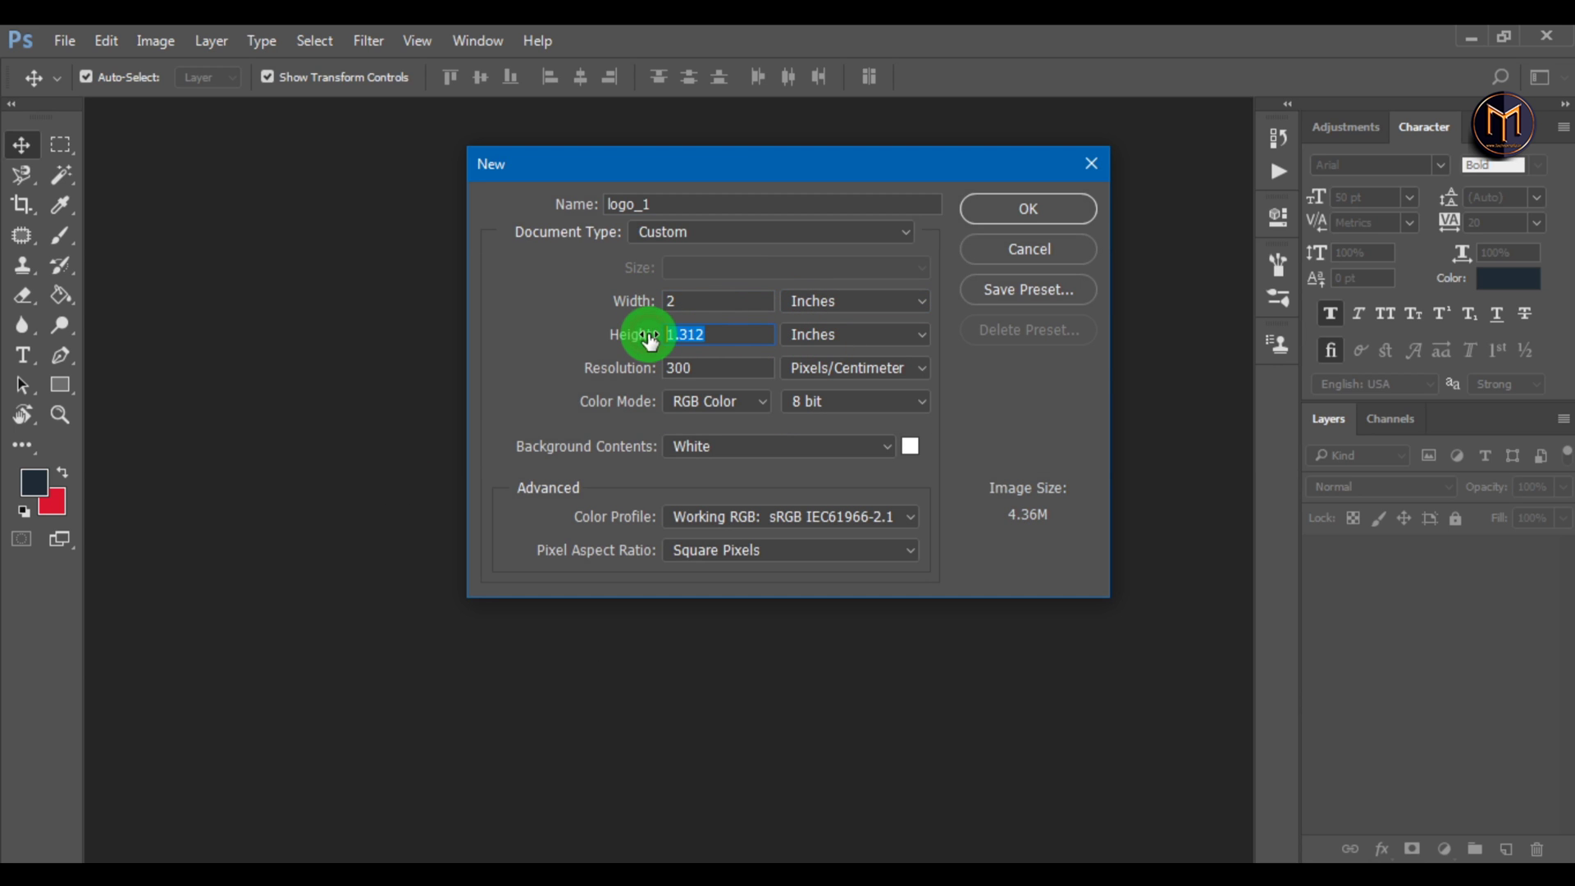
text(2)
click(829, 370)
click(829, 373)
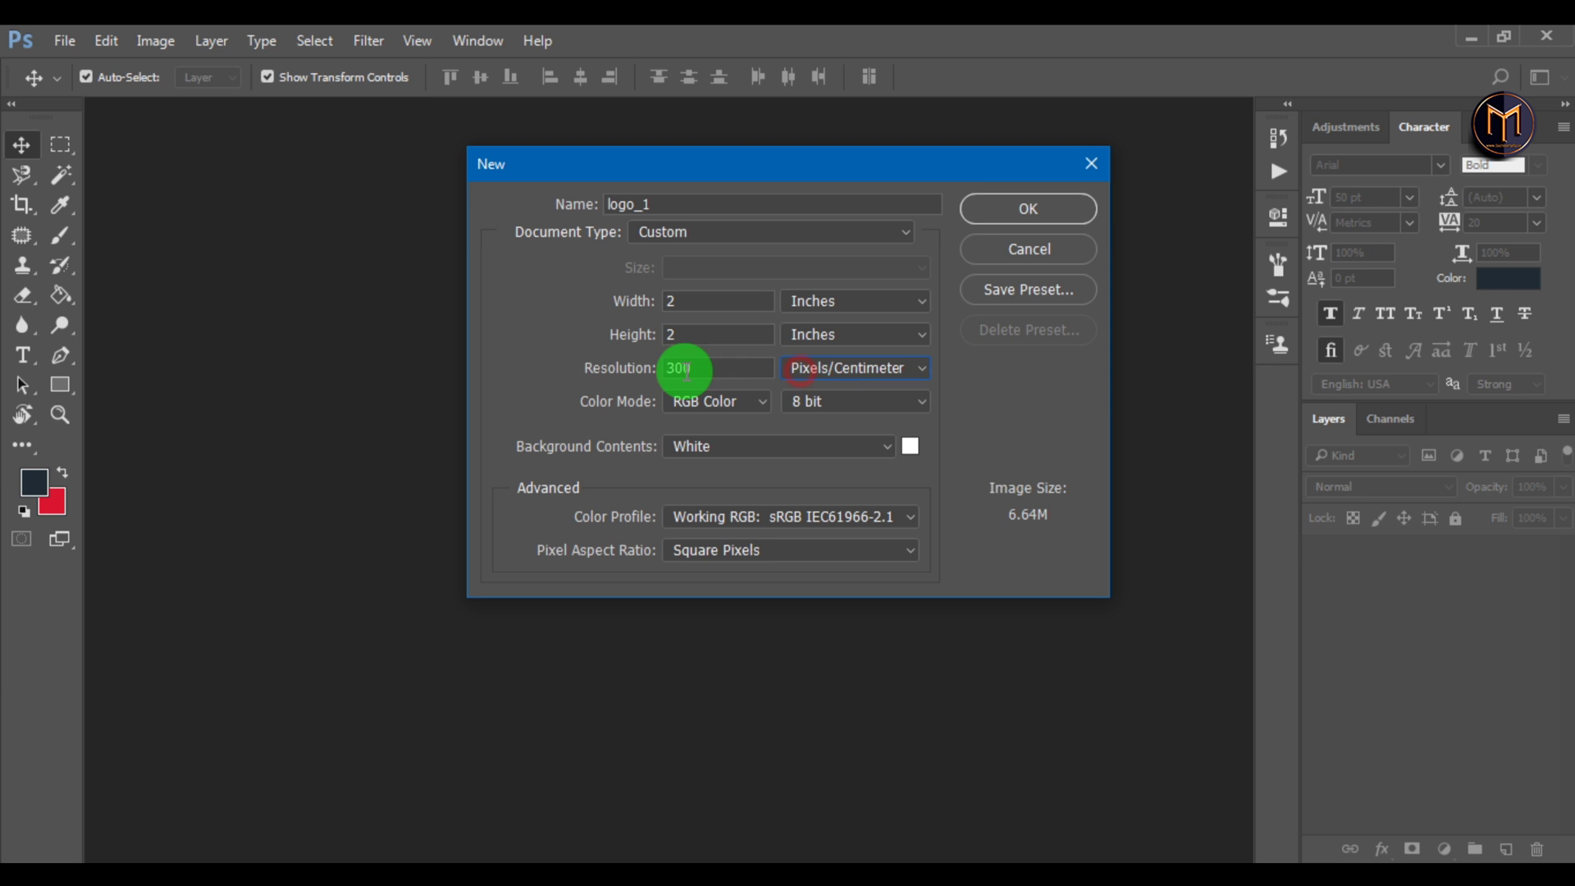
click(977, 209)
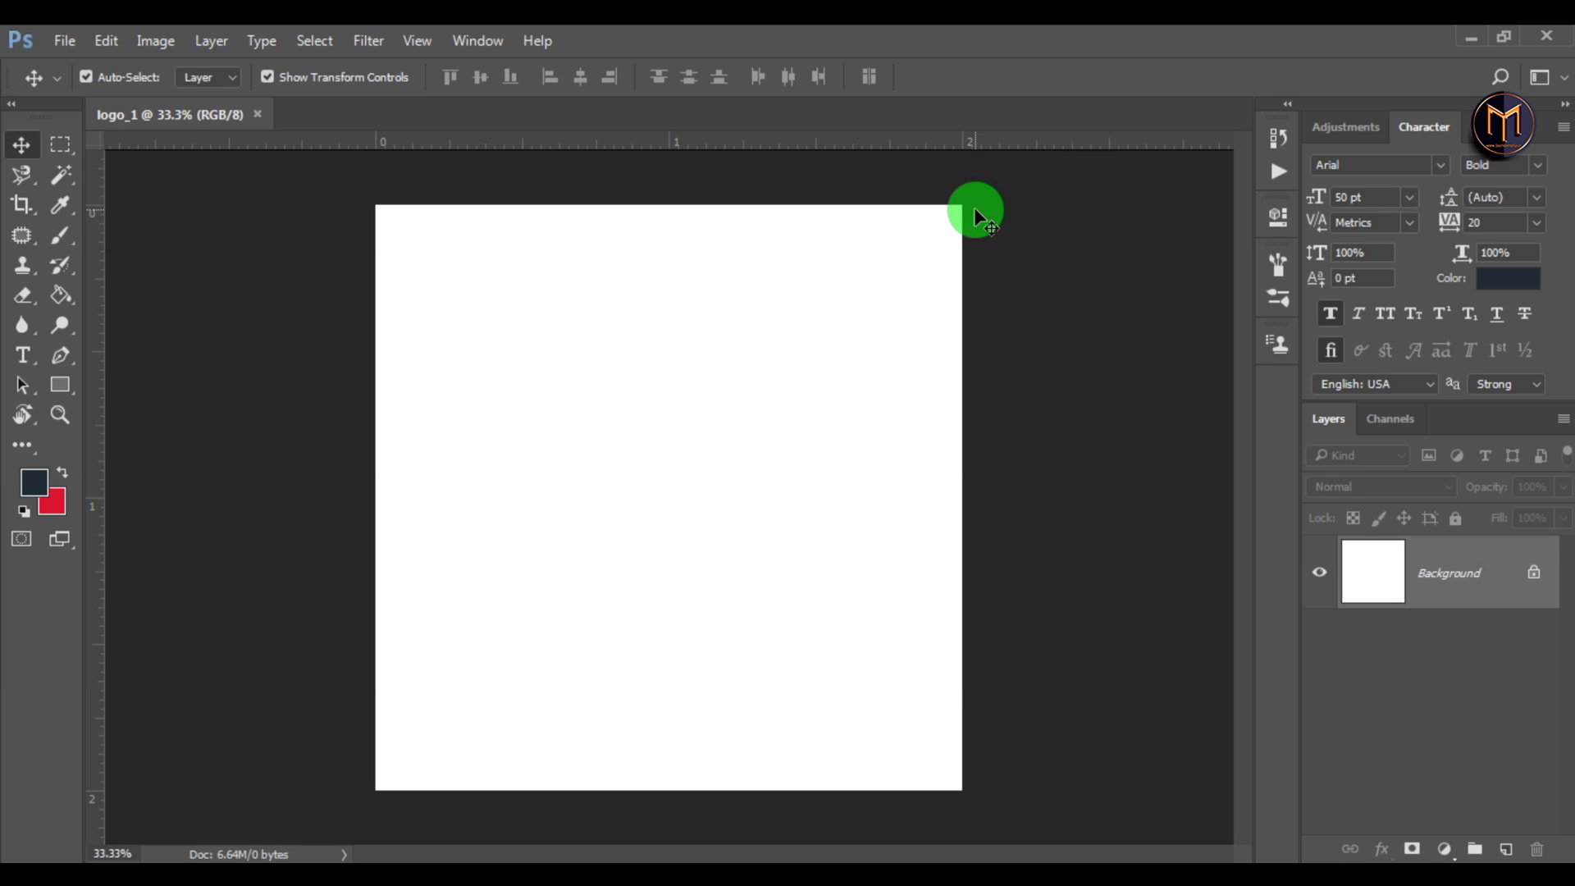
Draw a dark circular ring from the Custom Shape presets across the canvas
mouse_move(49, 384)
mouse_down()
mouse_move(92, 396)
mouse_move(136, 489)
mouse_up()
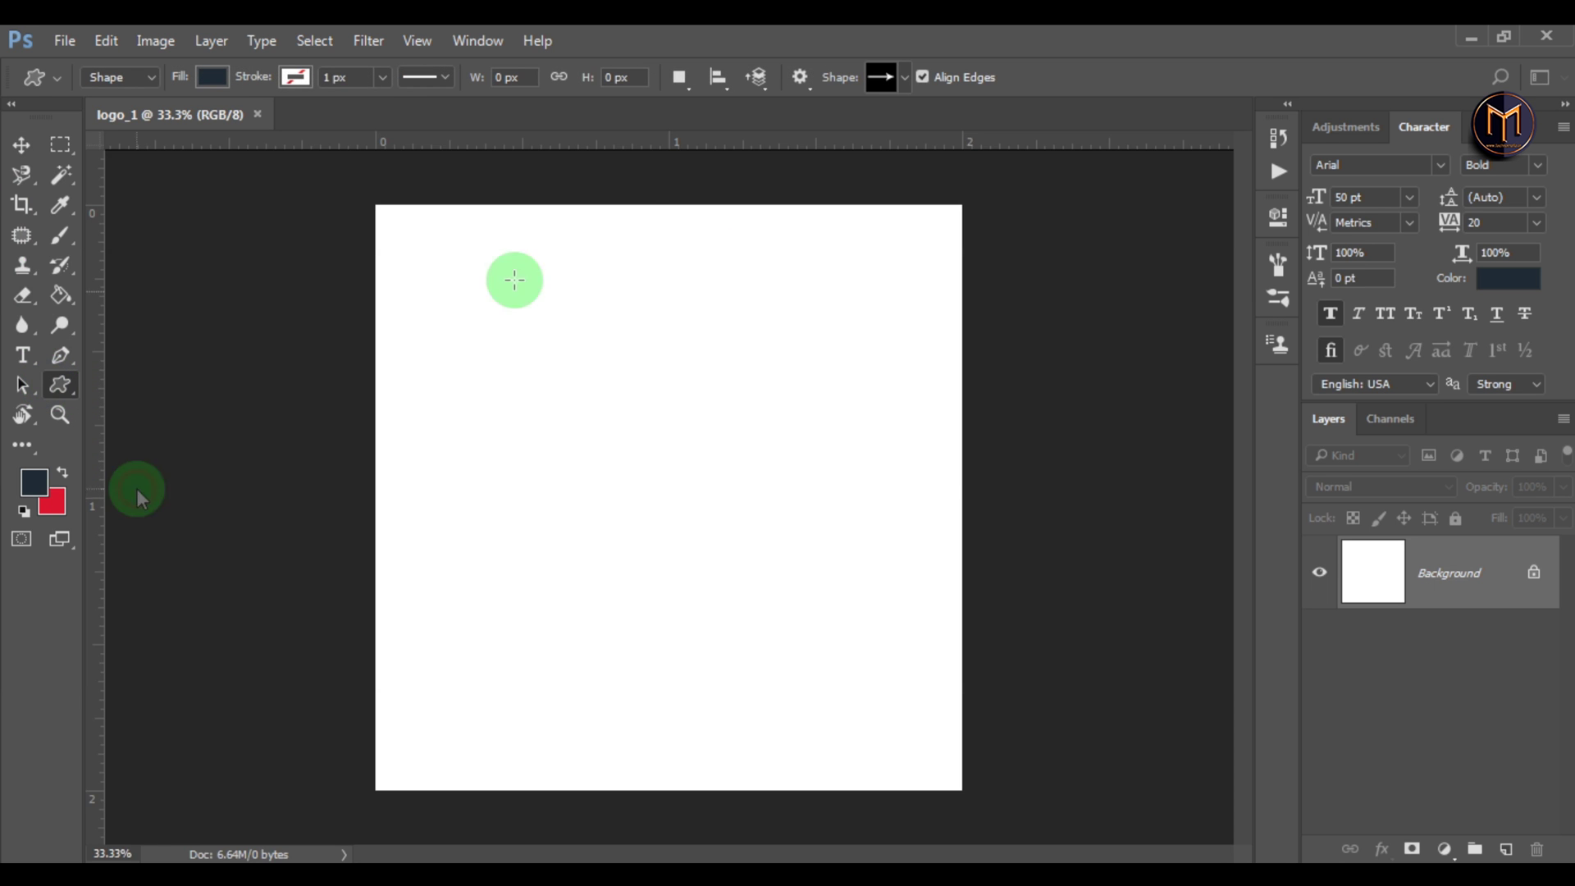
click(905, 78)
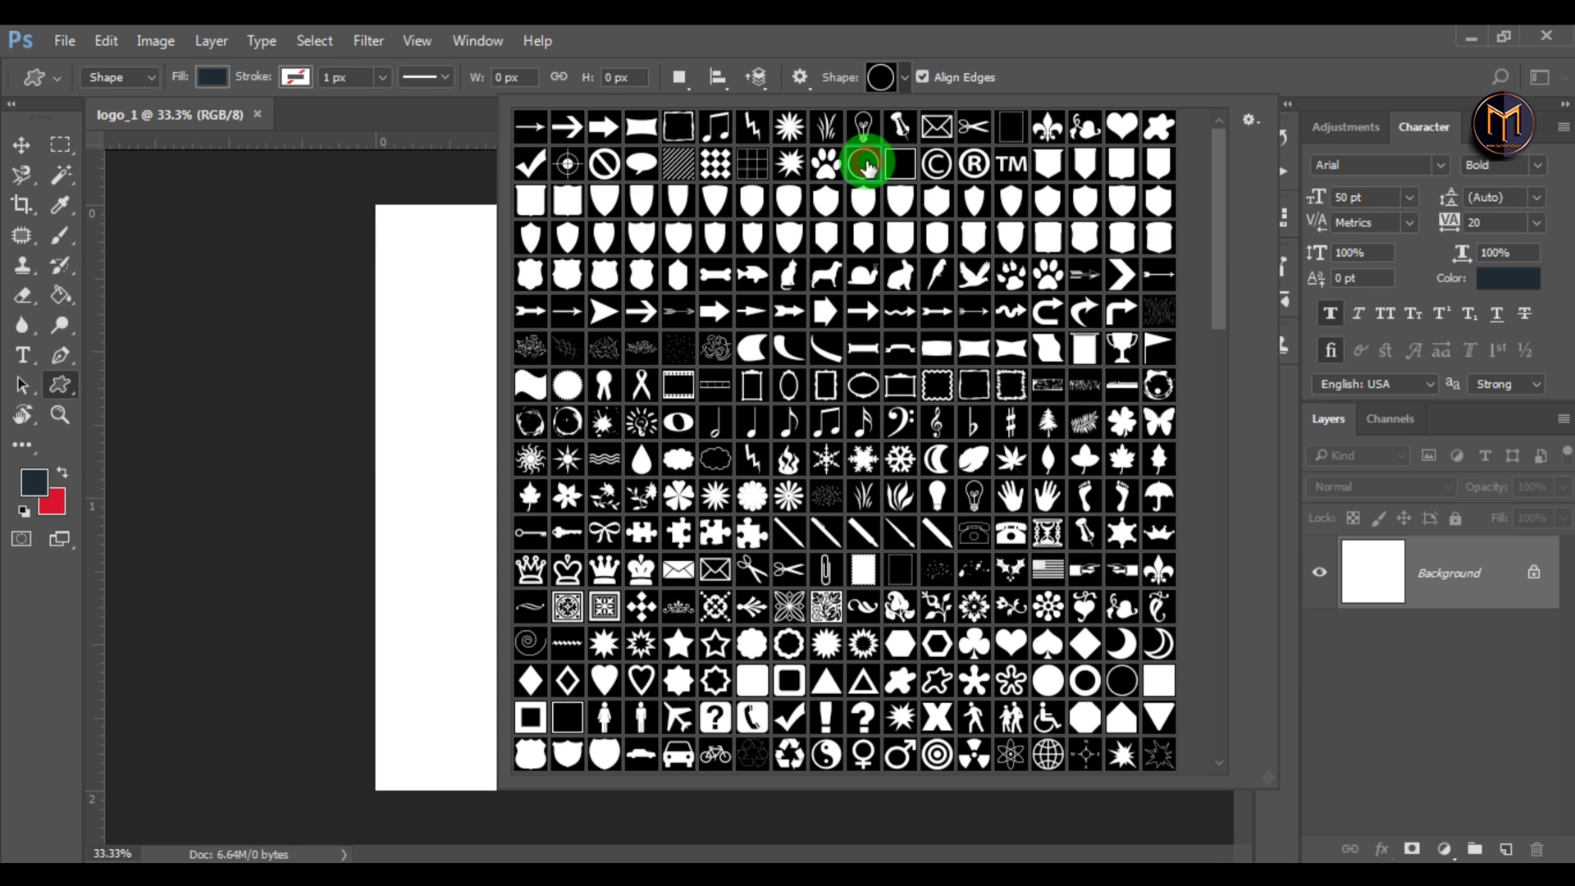
click(976, 76)
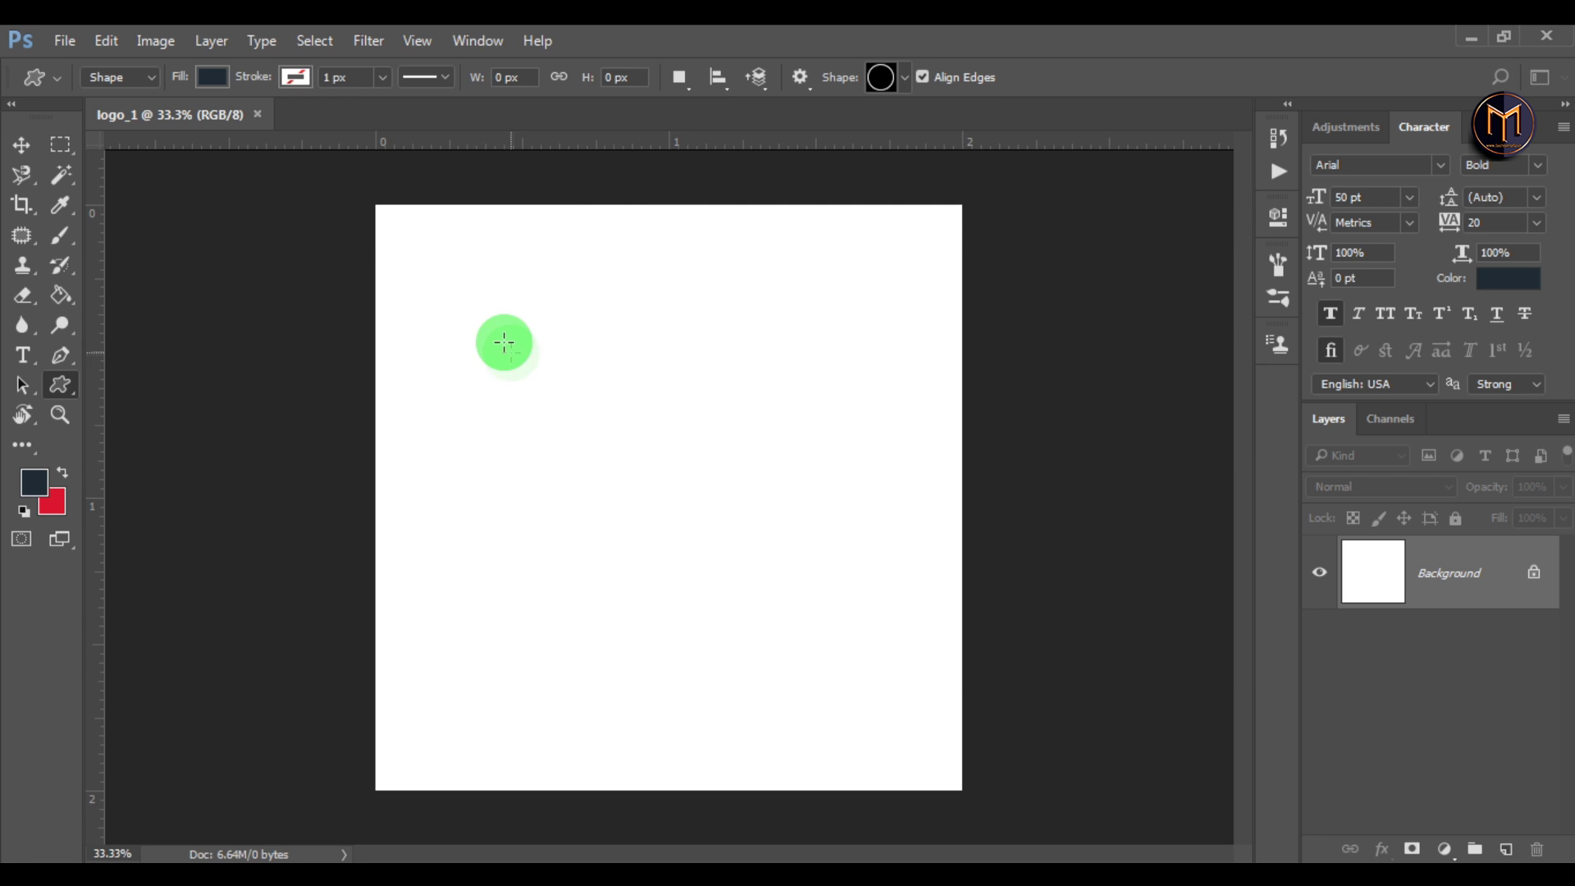
drag(476, 312, 1003, 702)
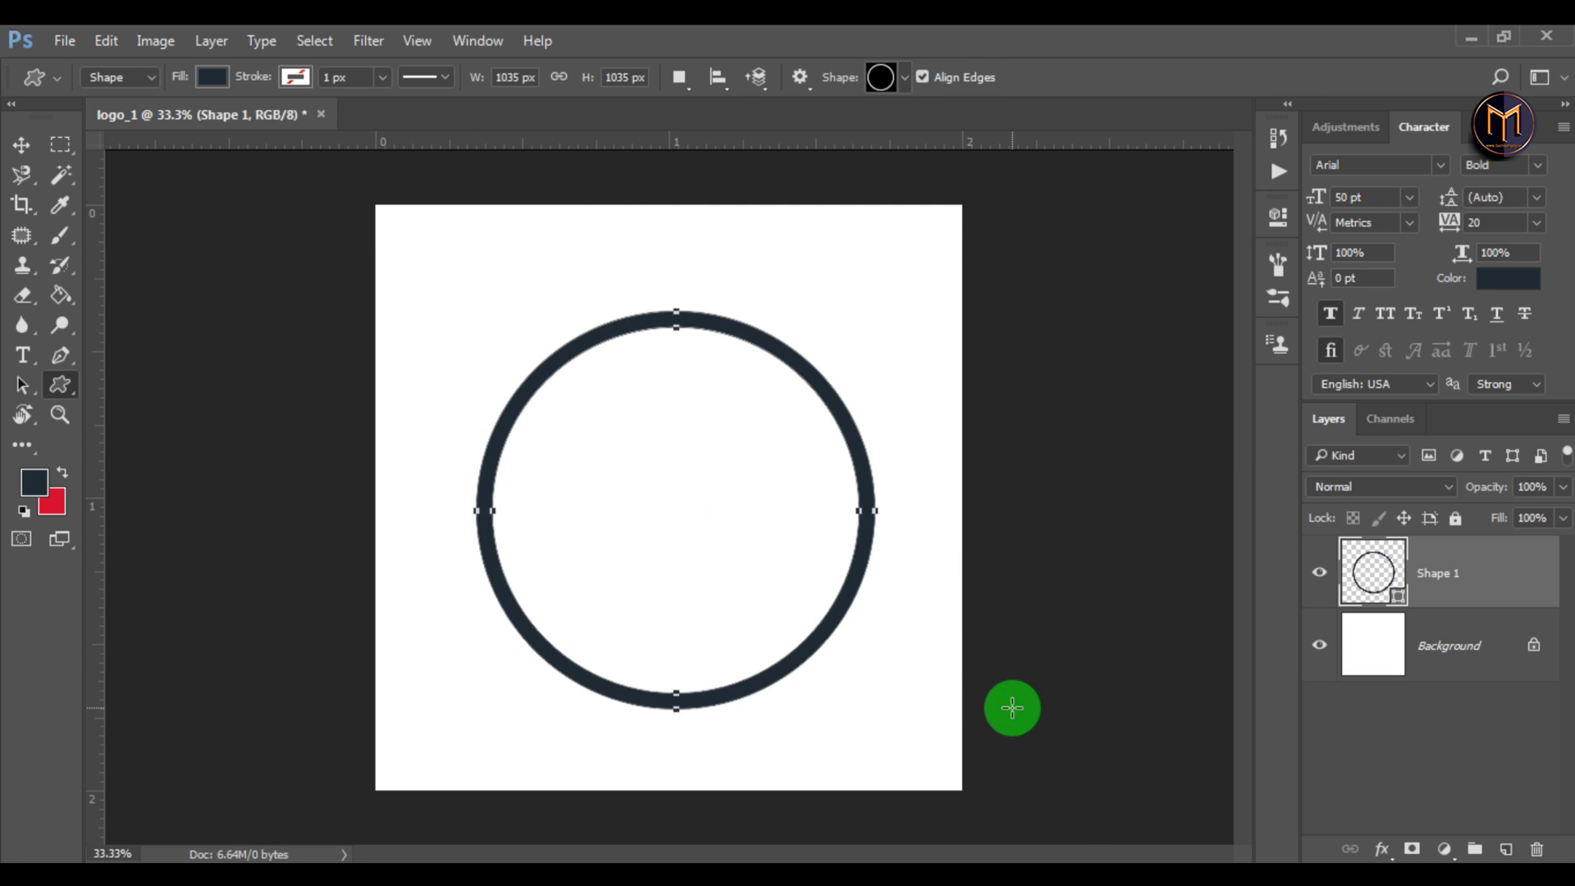
Position the ring and scale it evenly about its centre to about 115%
click(22, 145)
mouse_move(509, 394)
mouse_down()
mouse_move(499, 363)
mouse_move(504, 380)
mouse_up()
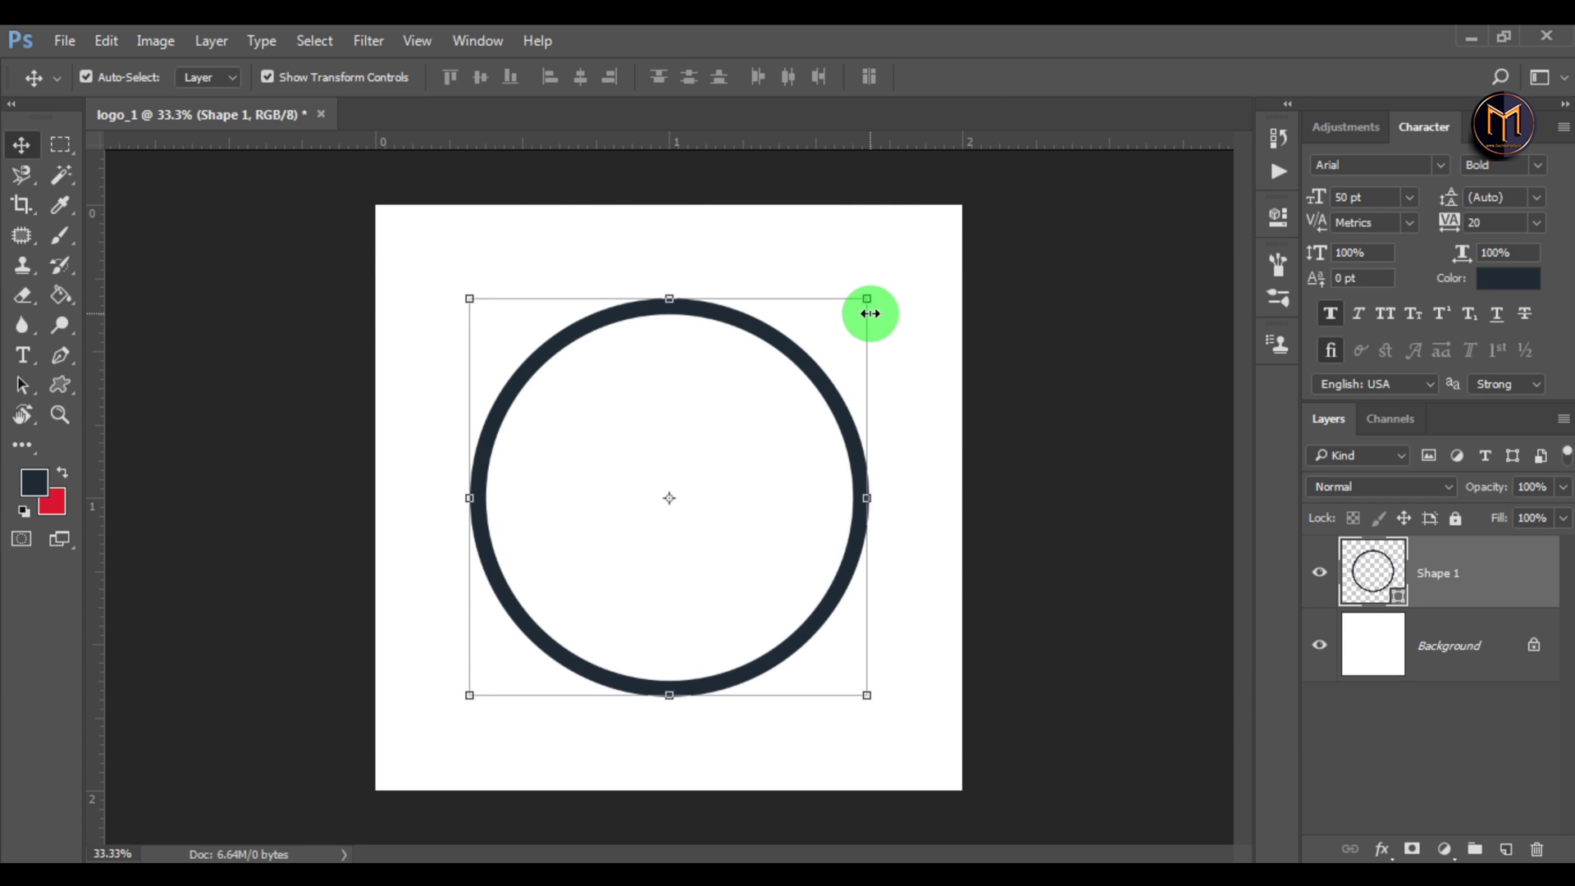
drag(867, 298, 907, 274)
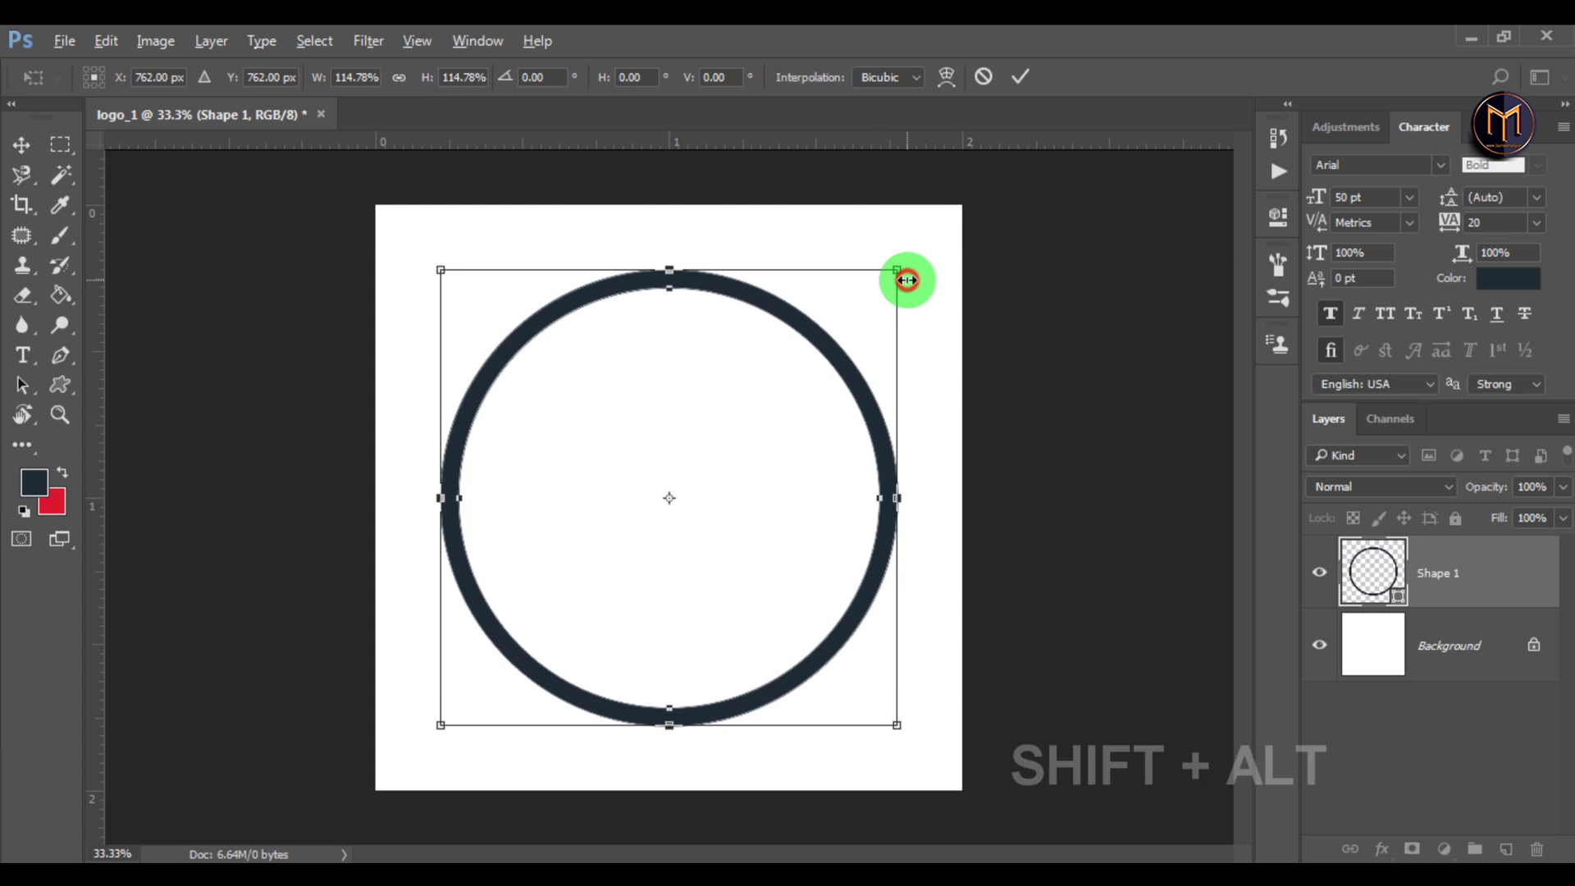
key(Return)
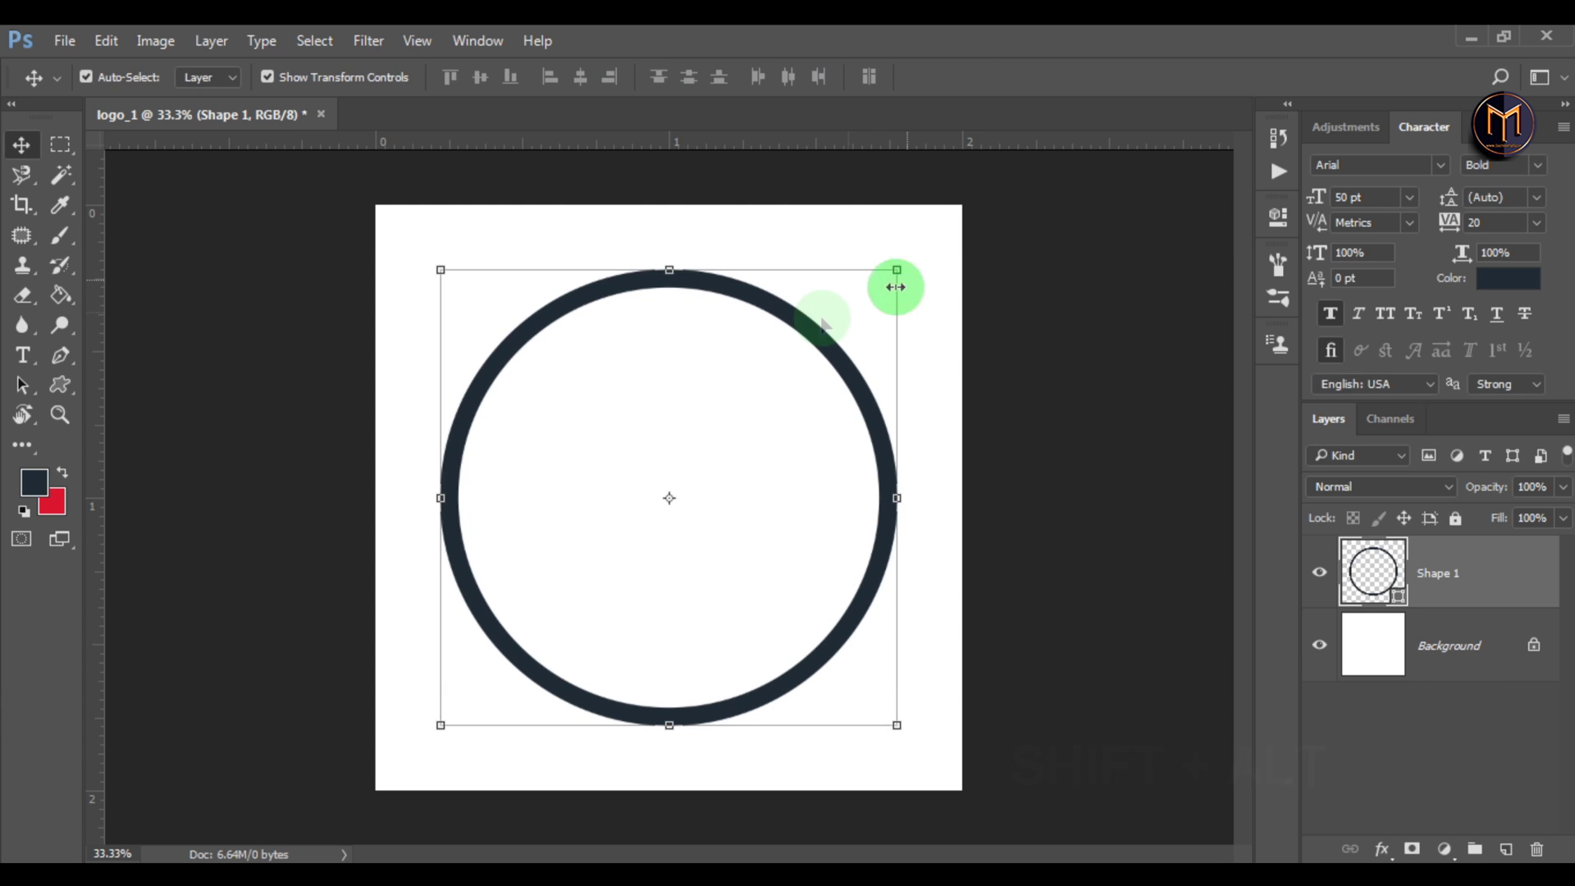
Type the bold text 'mtv' on the canvas inside the ring
click(538, 443)
click(460, 406)
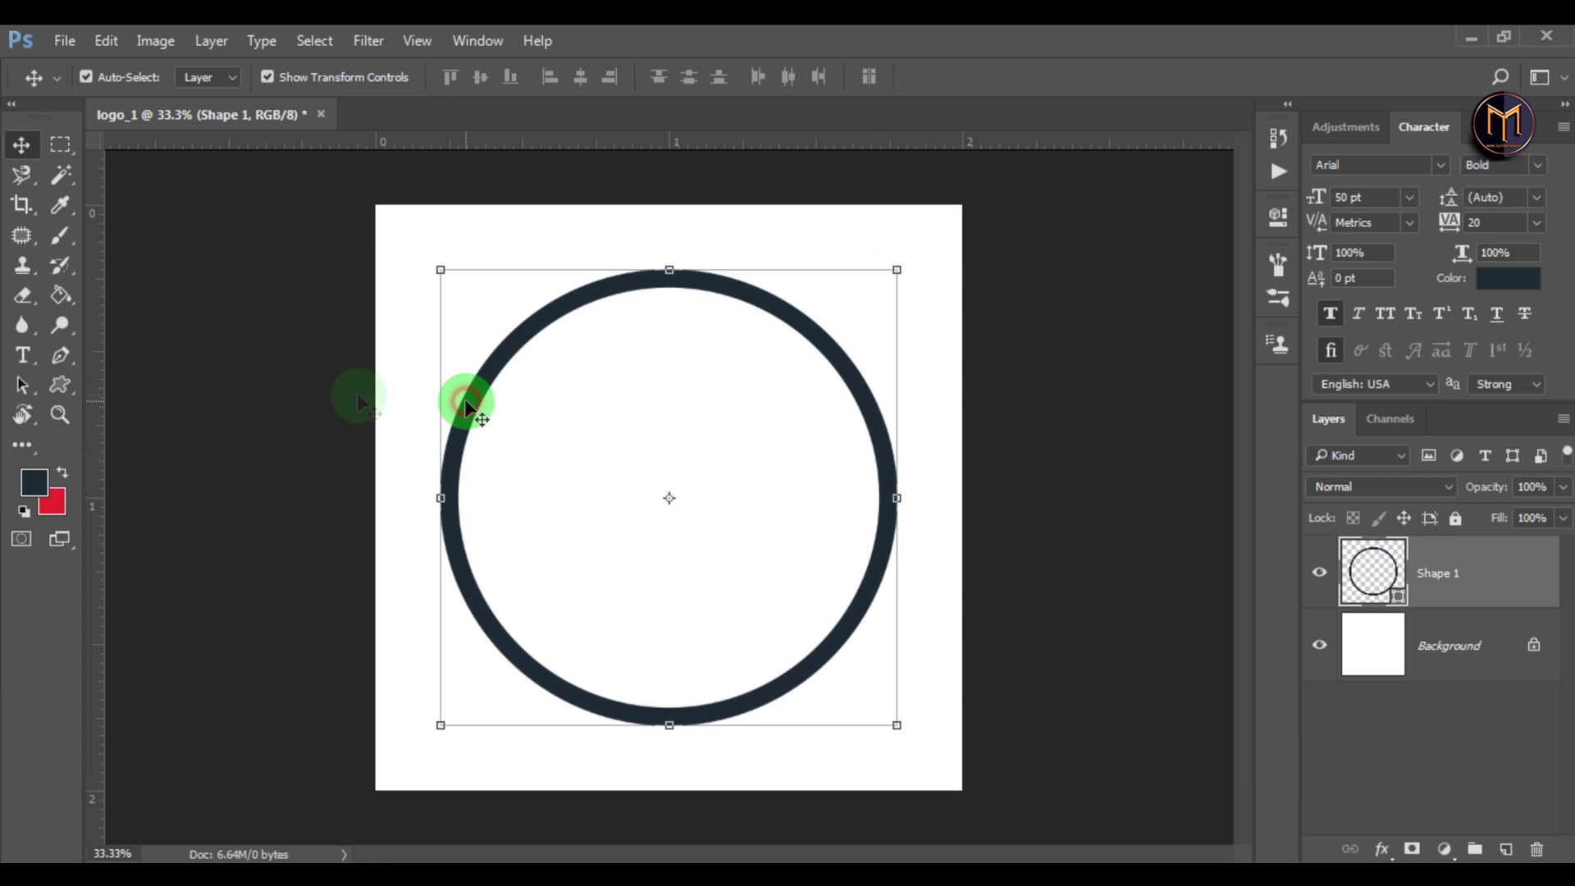
click(23, 356)
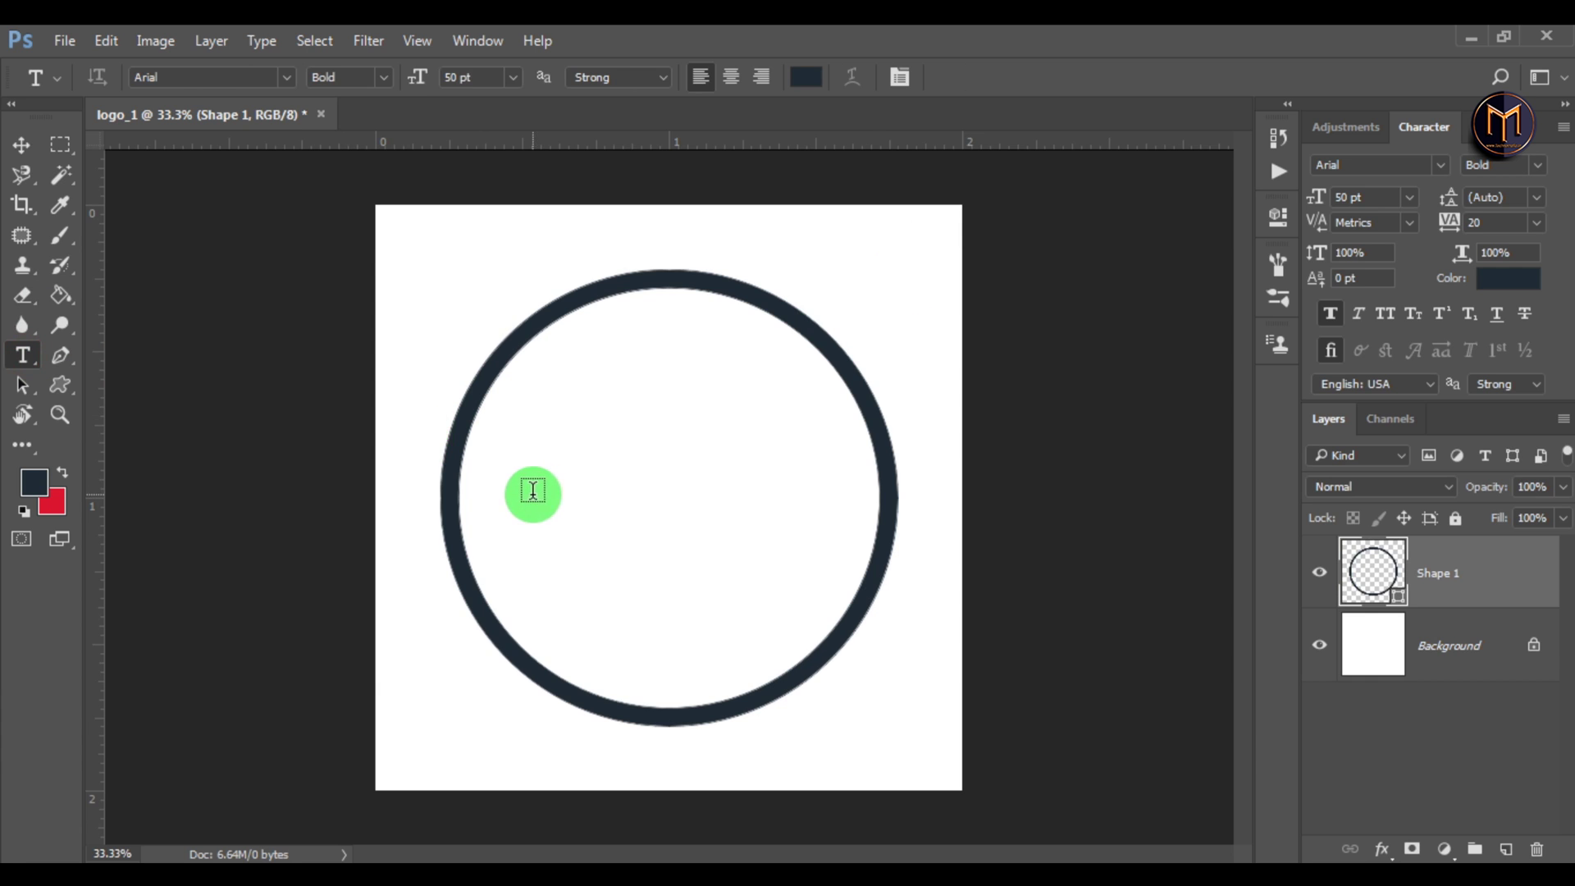
click(493, 495)
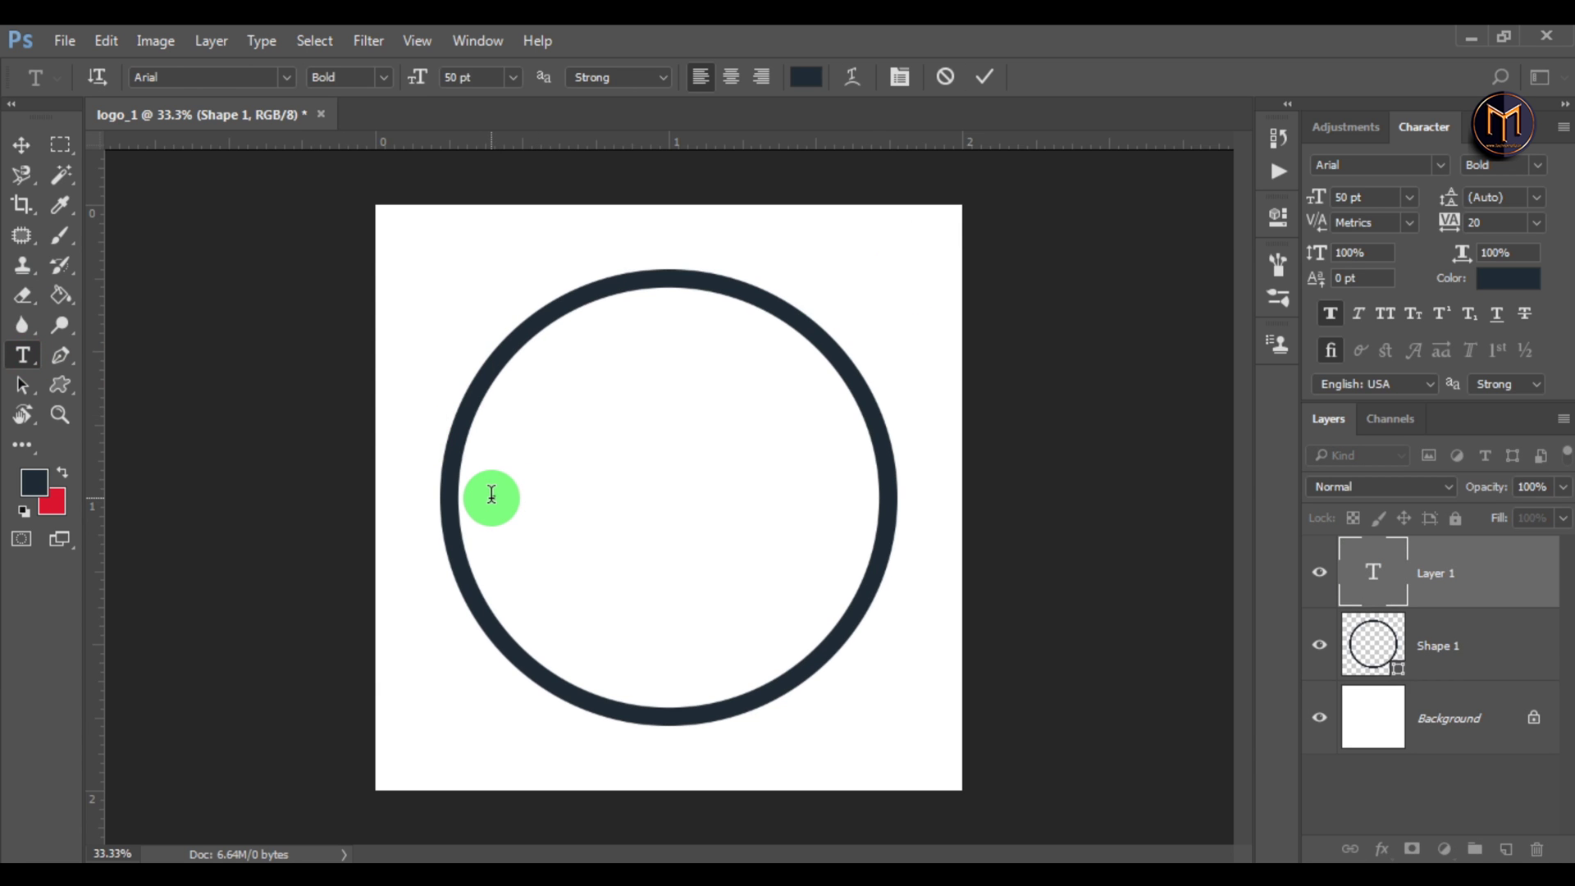
text(mtv)
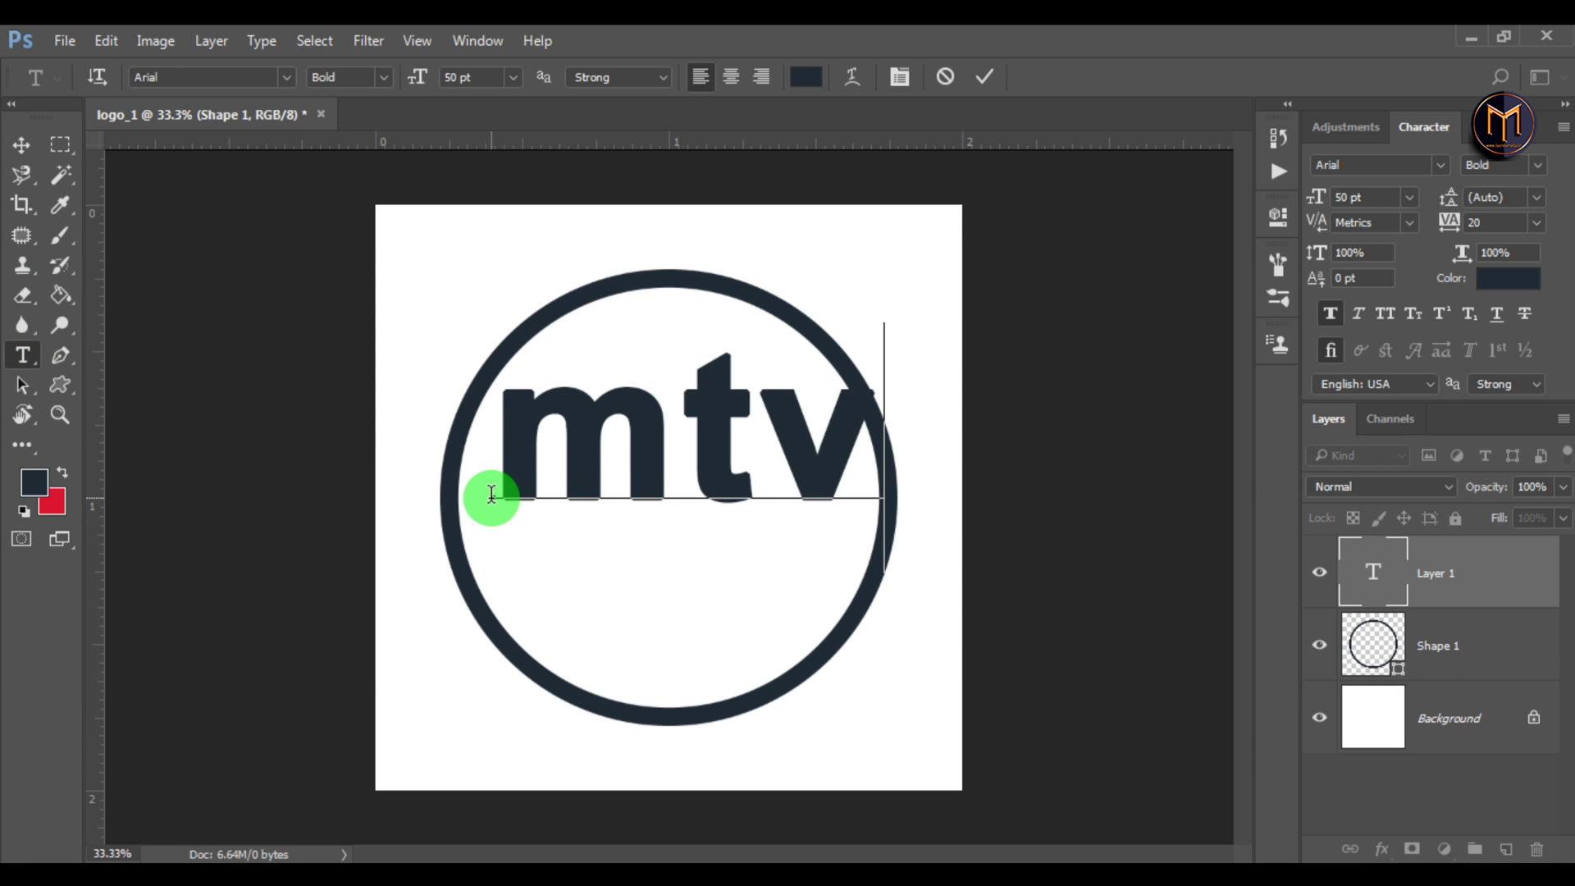
Move the mtv text to the centre of the ring
click(21, 145)
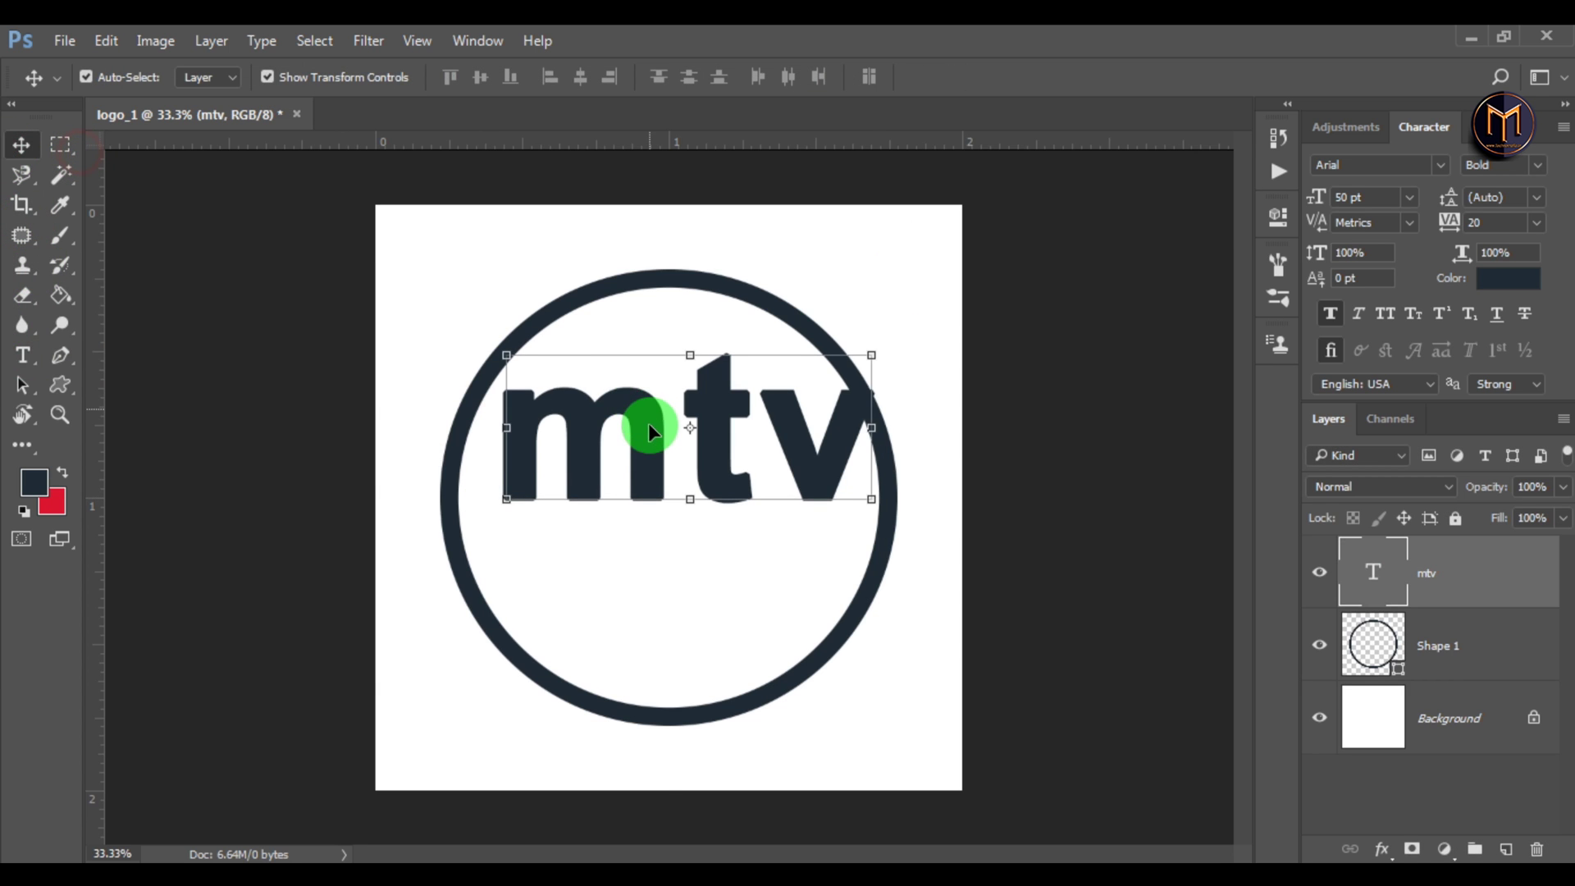
drag(648, 423, 622, 480)
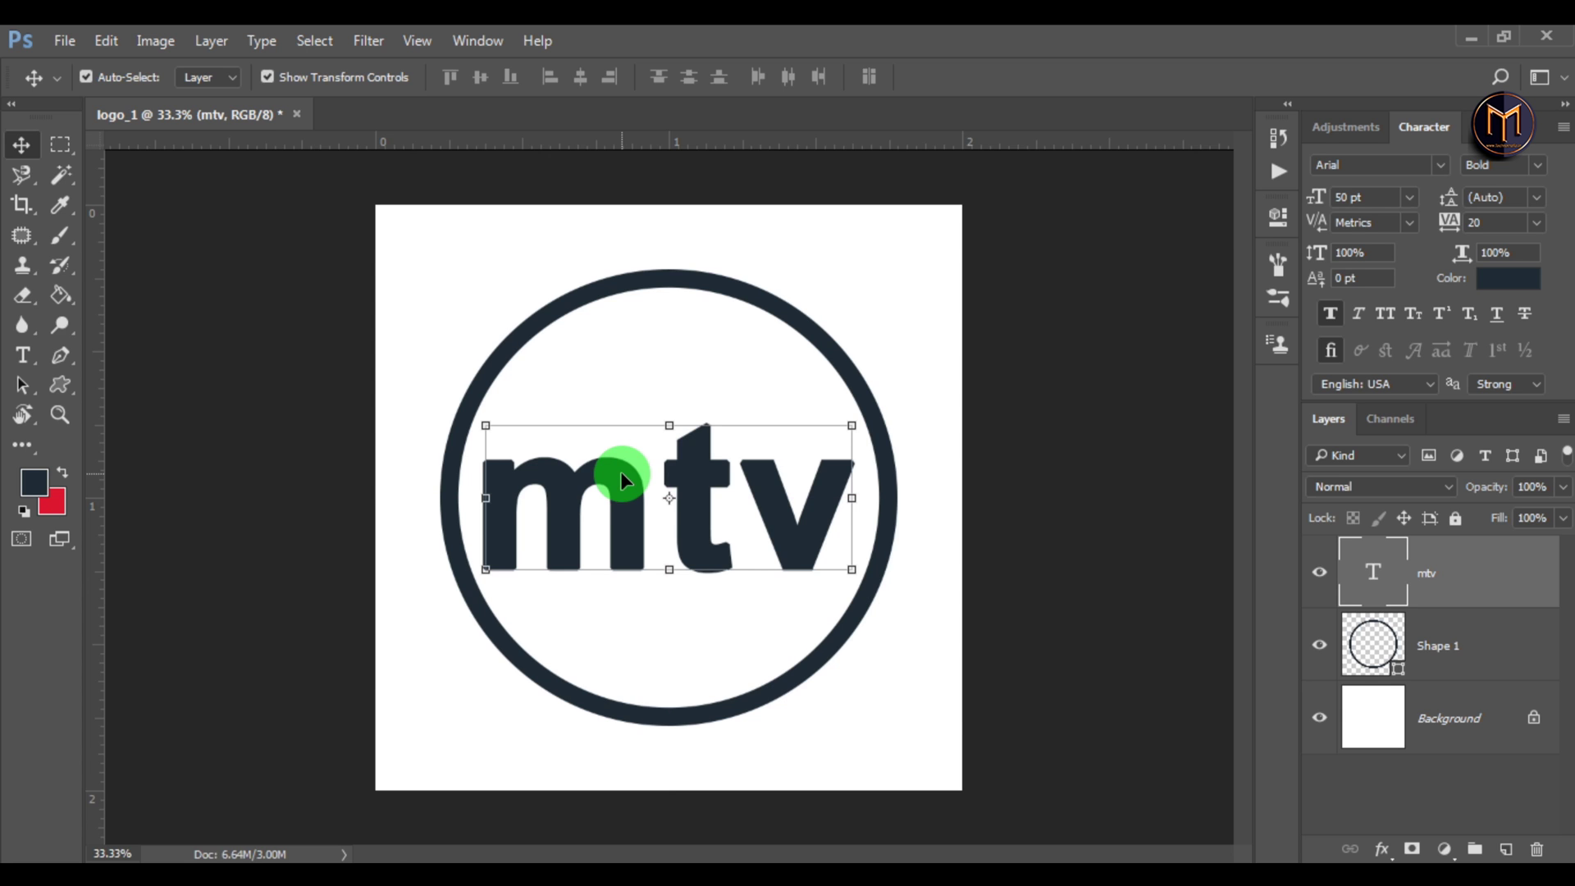
click(401, 377)
Add a bold '3' text layer and move it up beside the mtv letters
click(25, 355)
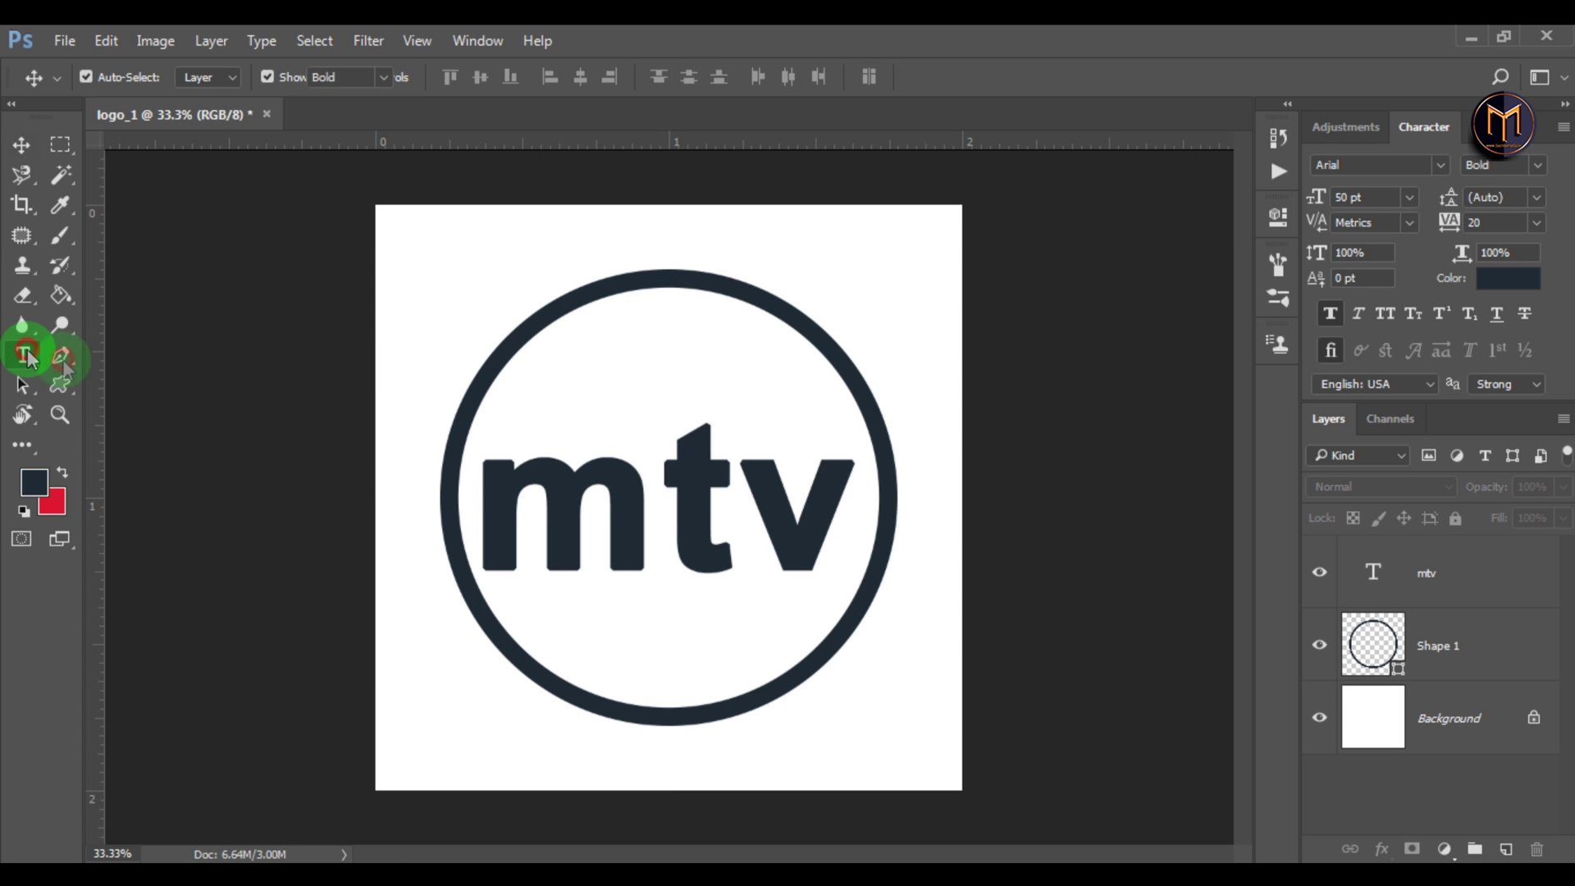
click(916, 502)
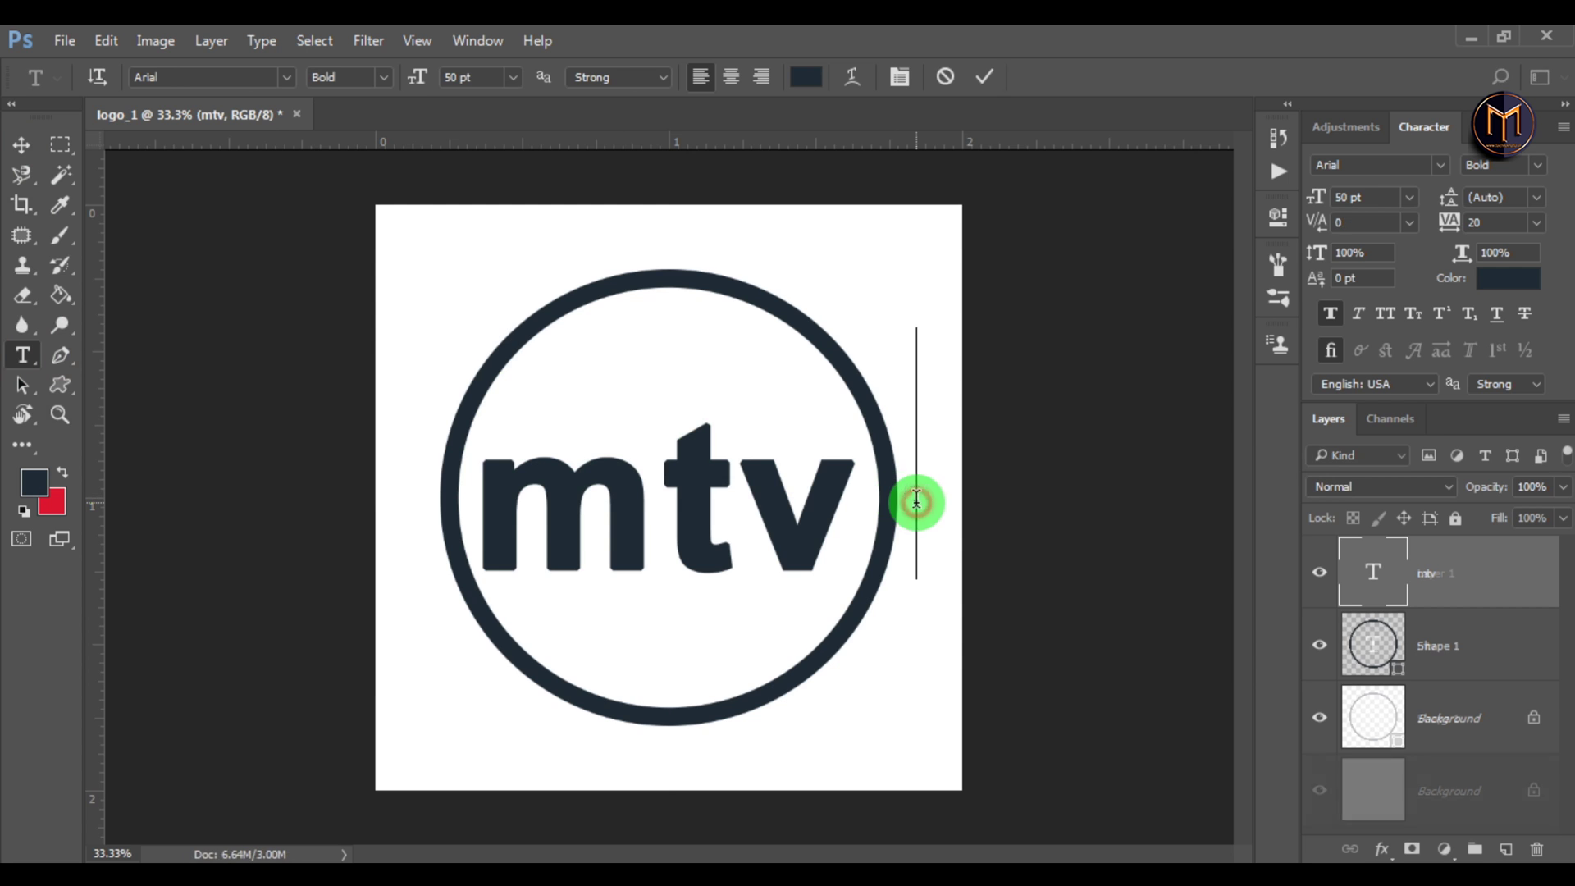
text(3)
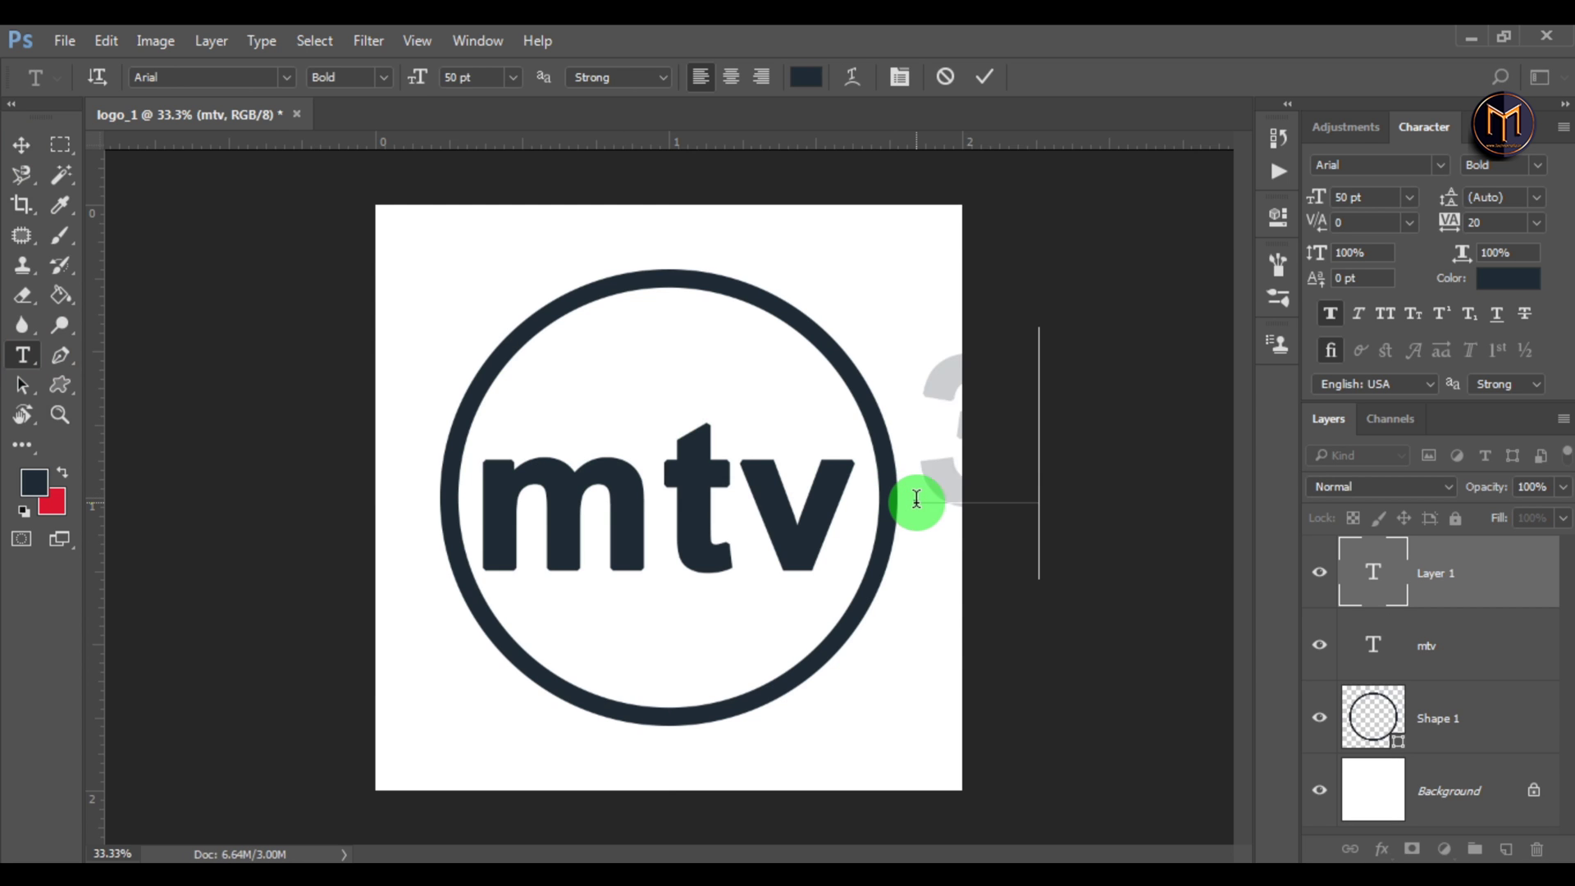
click(23, 353)
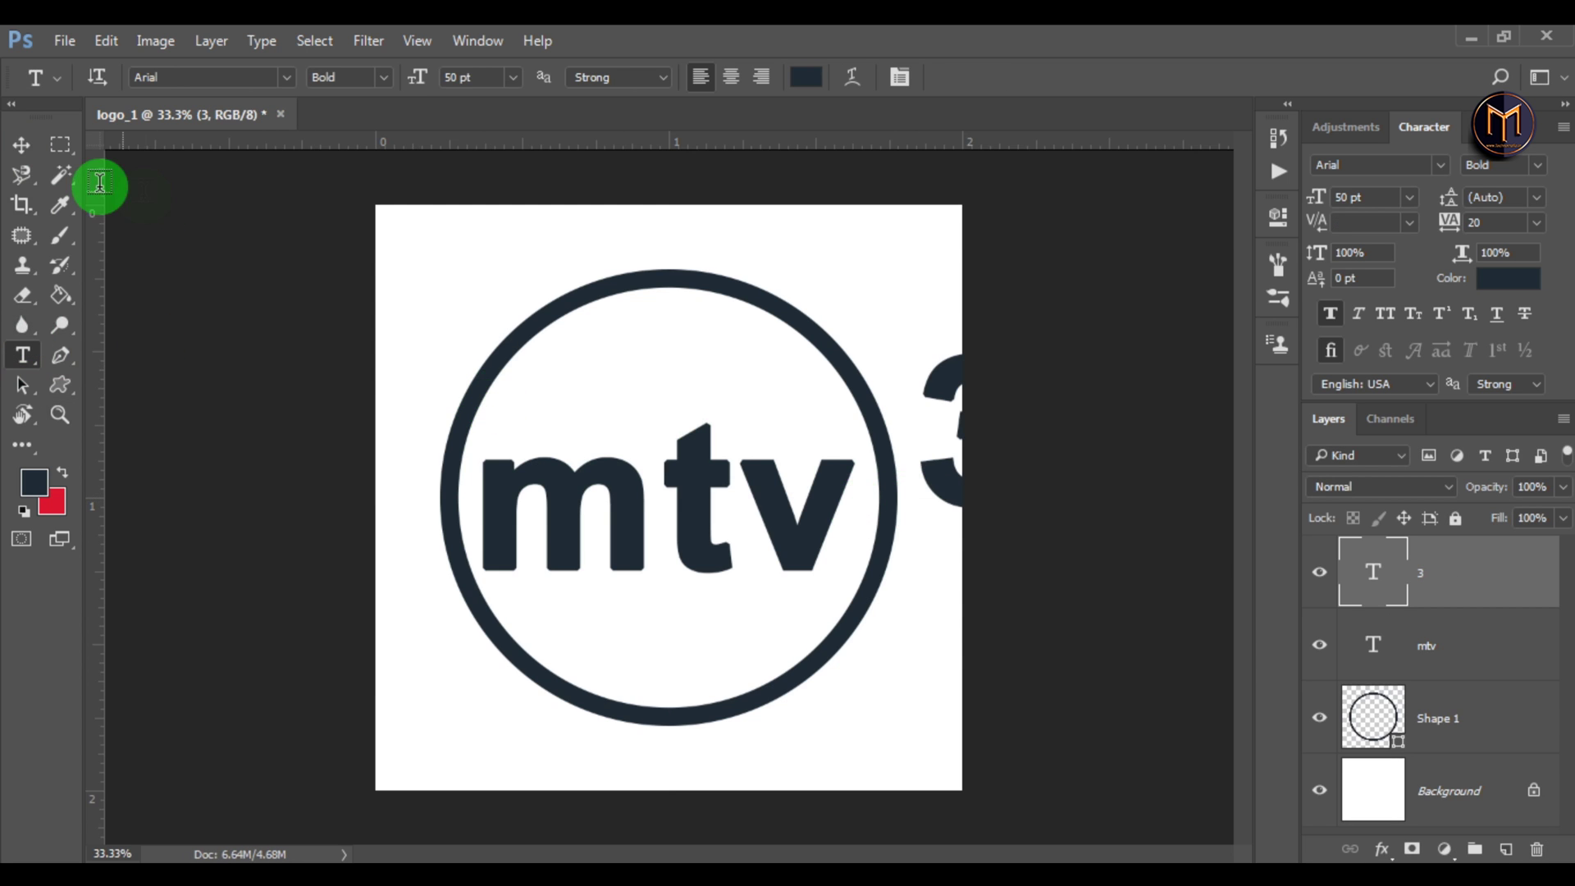
click(21, 145)
drag(950, 390, 858, 447)
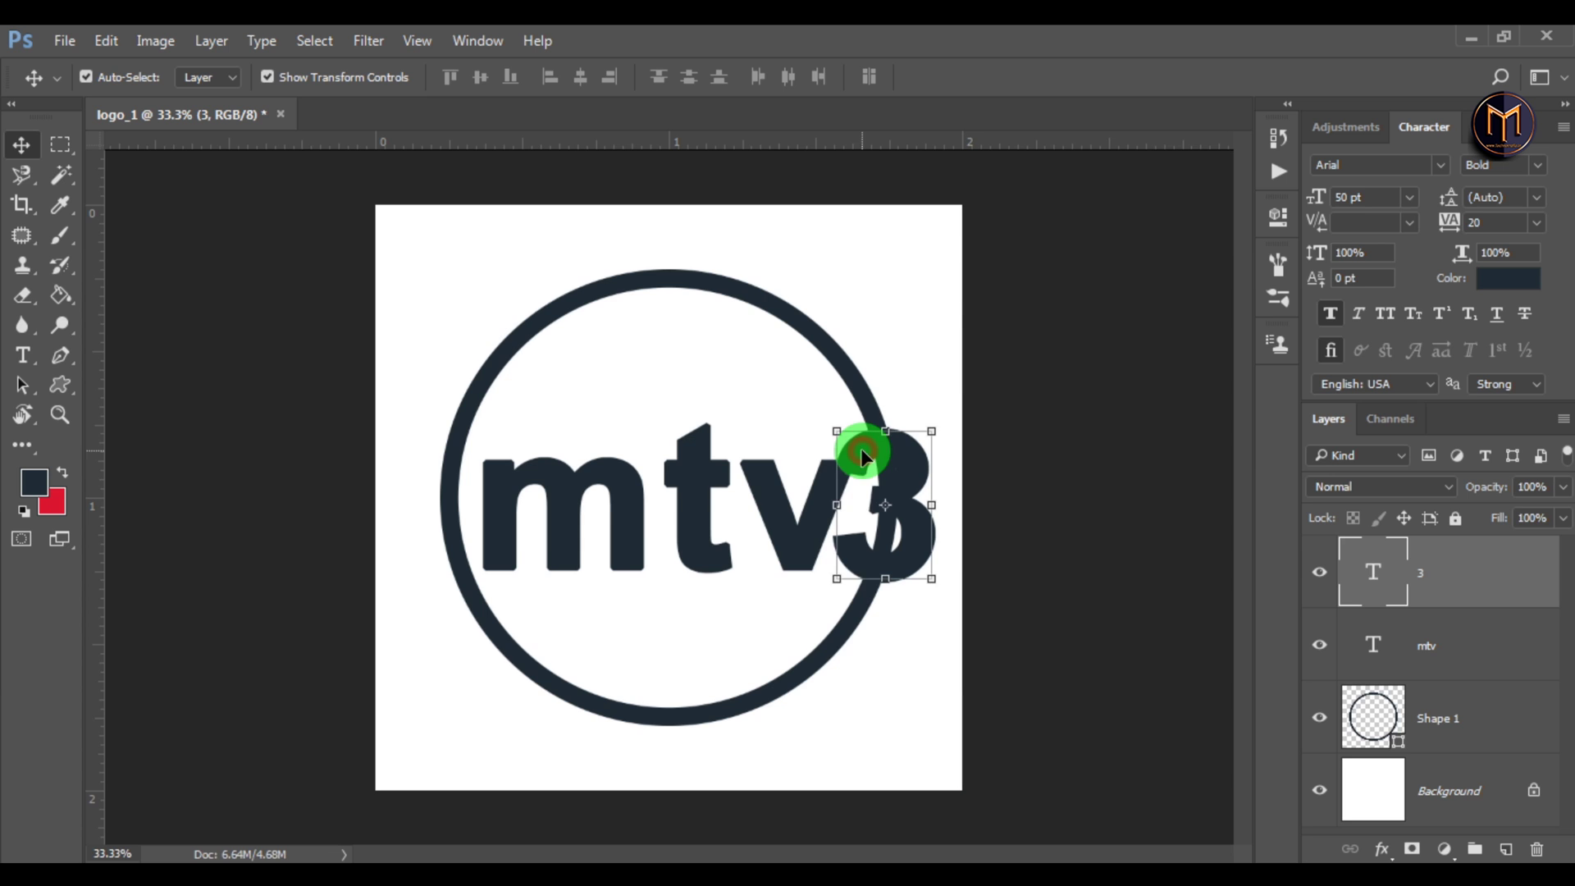
Fine-tune the mtv and 3 positions so the 3 overlaps the ring's right edge
click(690, 538)
key(shift+Left)
key(shift+Left)
key(shift+Left)
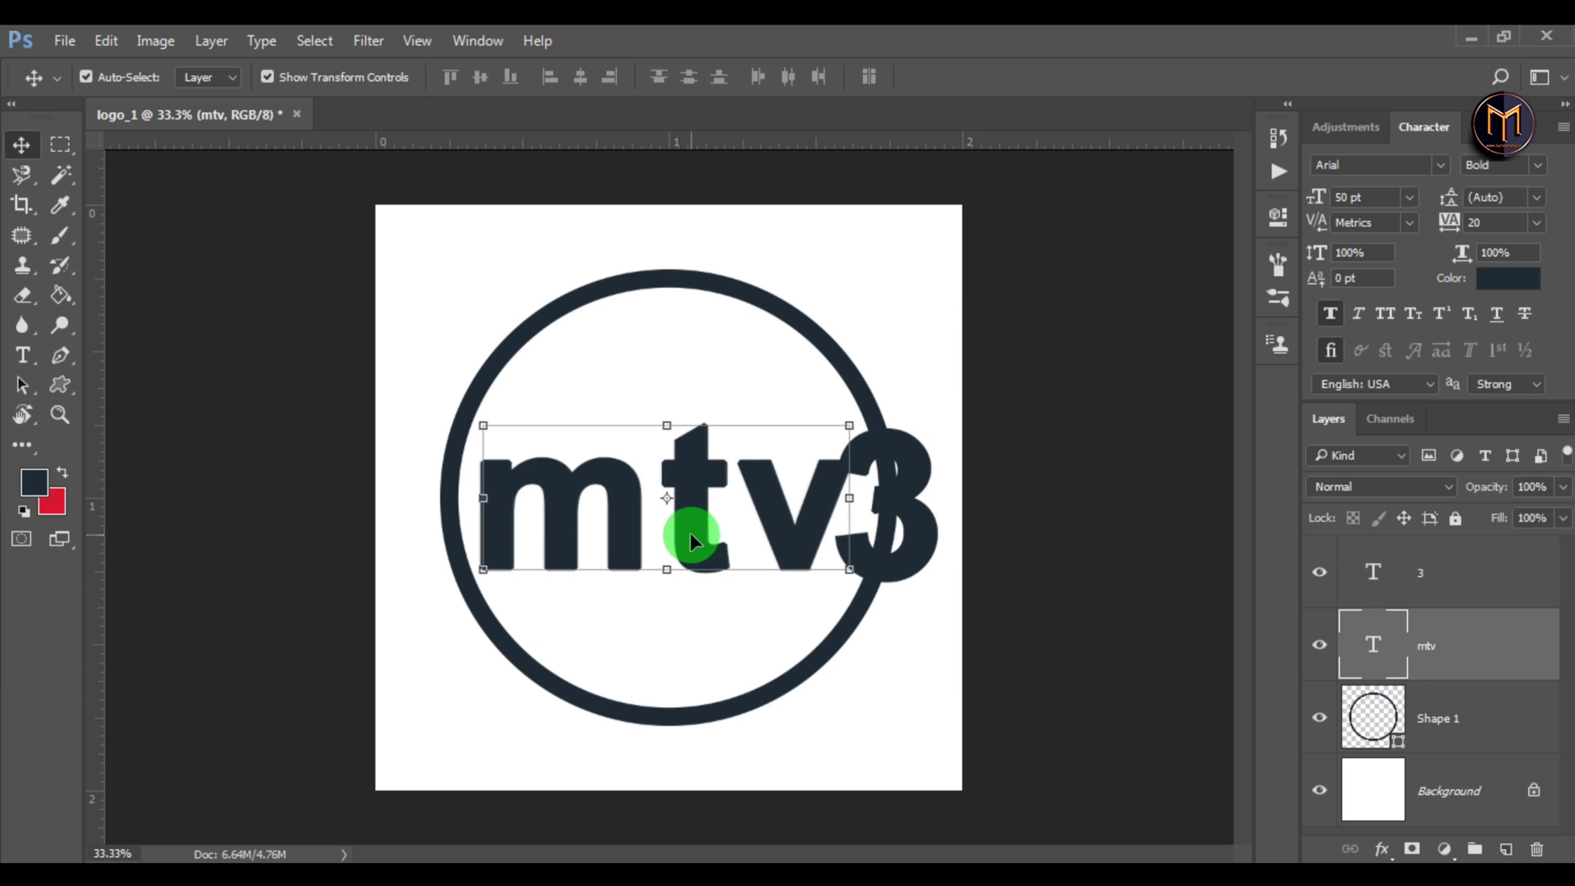
key(shift+Left)
key(shift+Left)
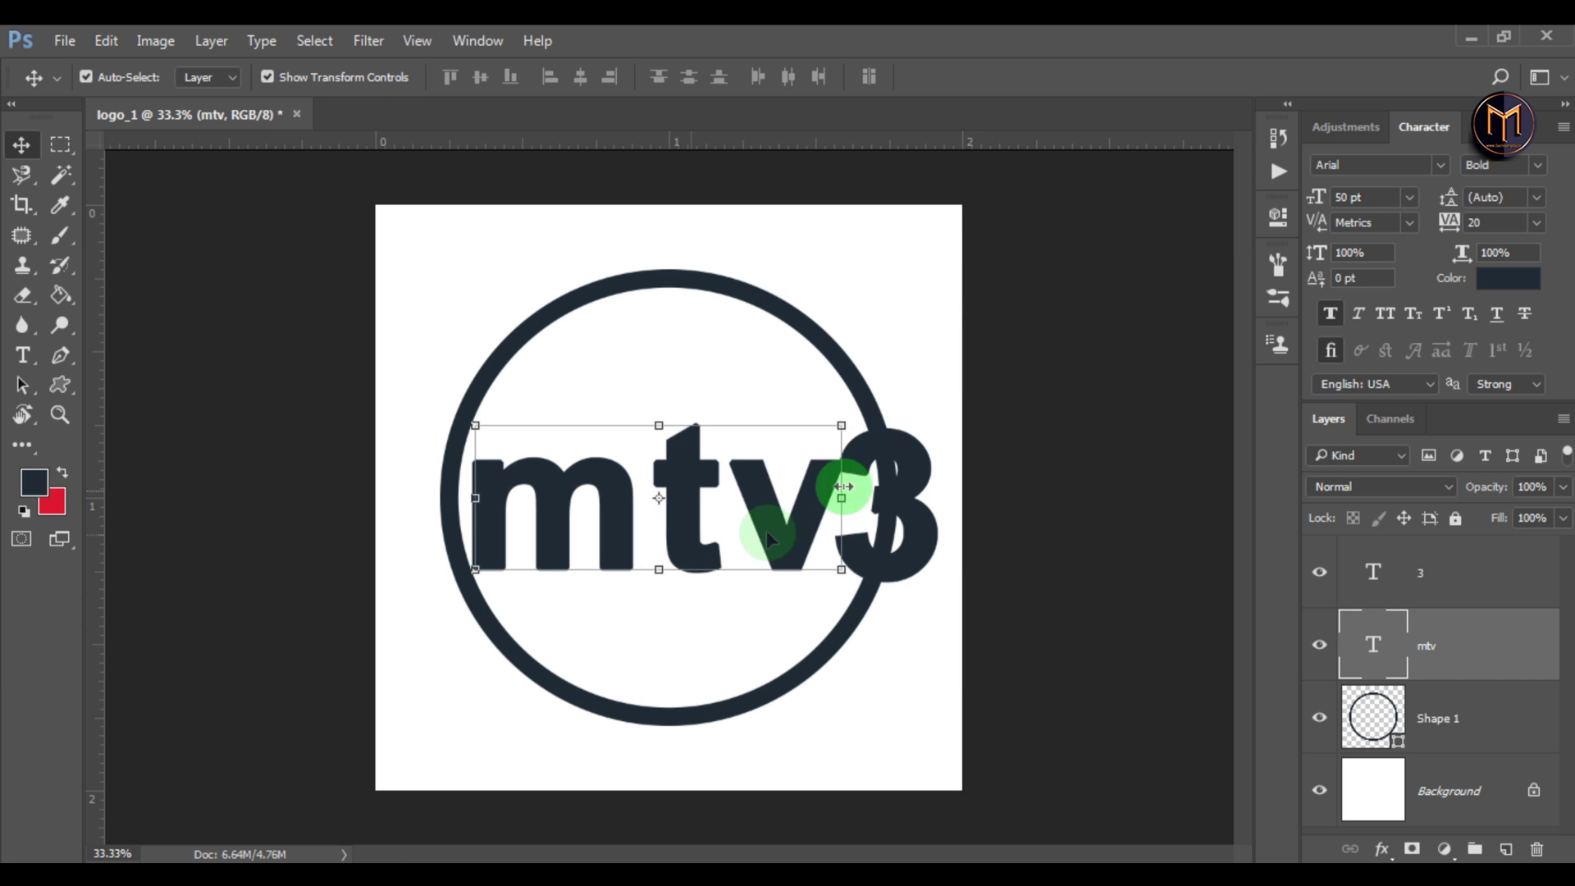
key(ctrl+t)
key(Return)
mouse_move(913, 452)
mouse_down()
mouse_move(916, 469)
mouse_move(914, 453)
mouse_up()
click(782, 506)
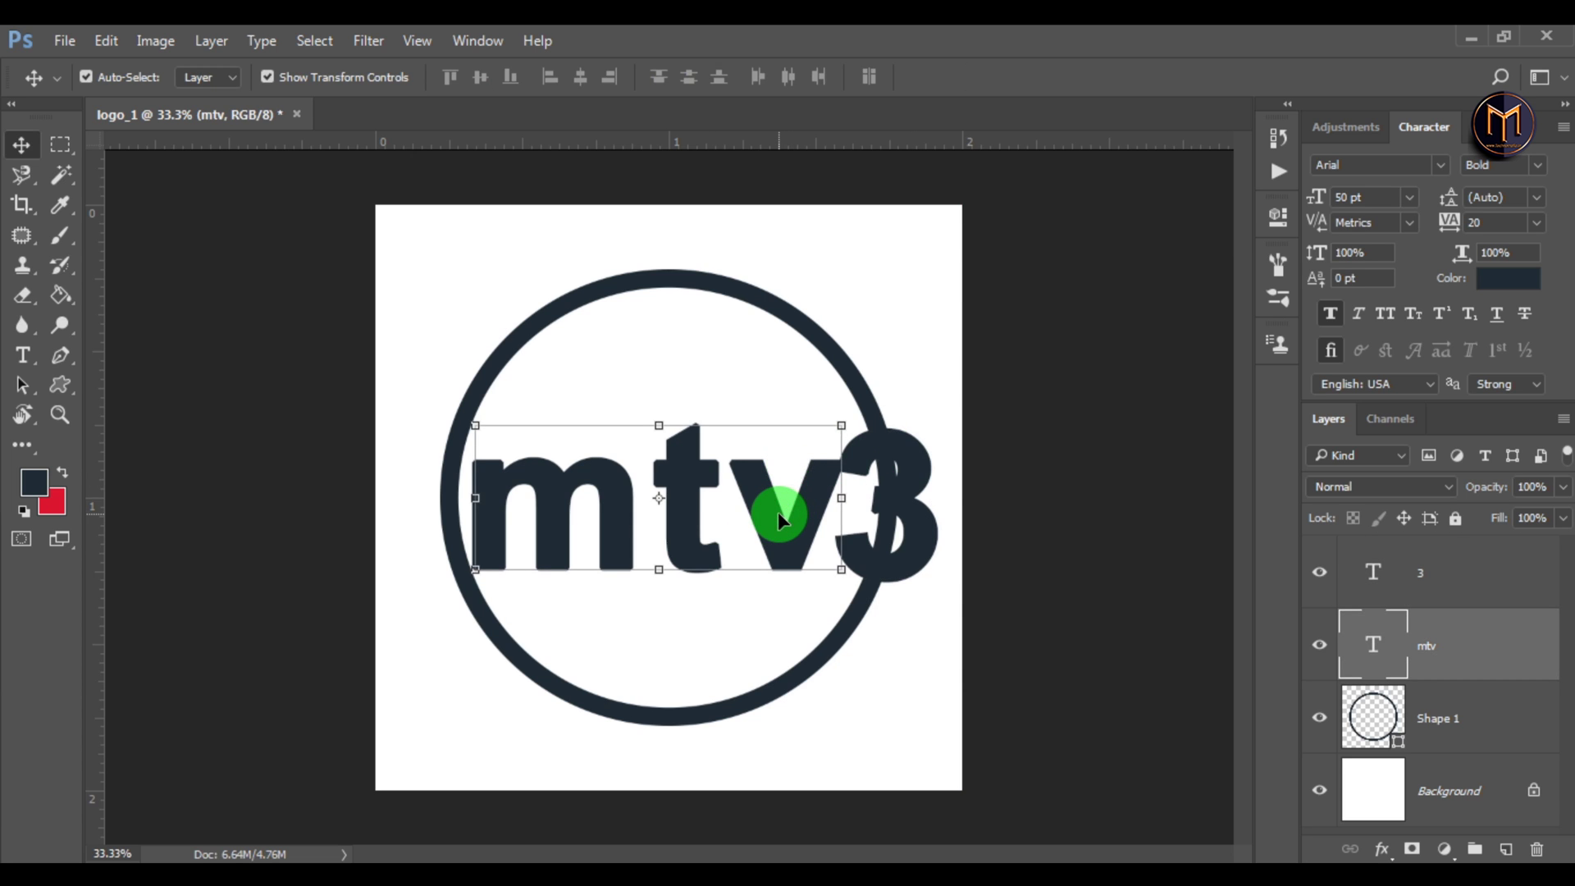
drag(778, 512, 781, 517)
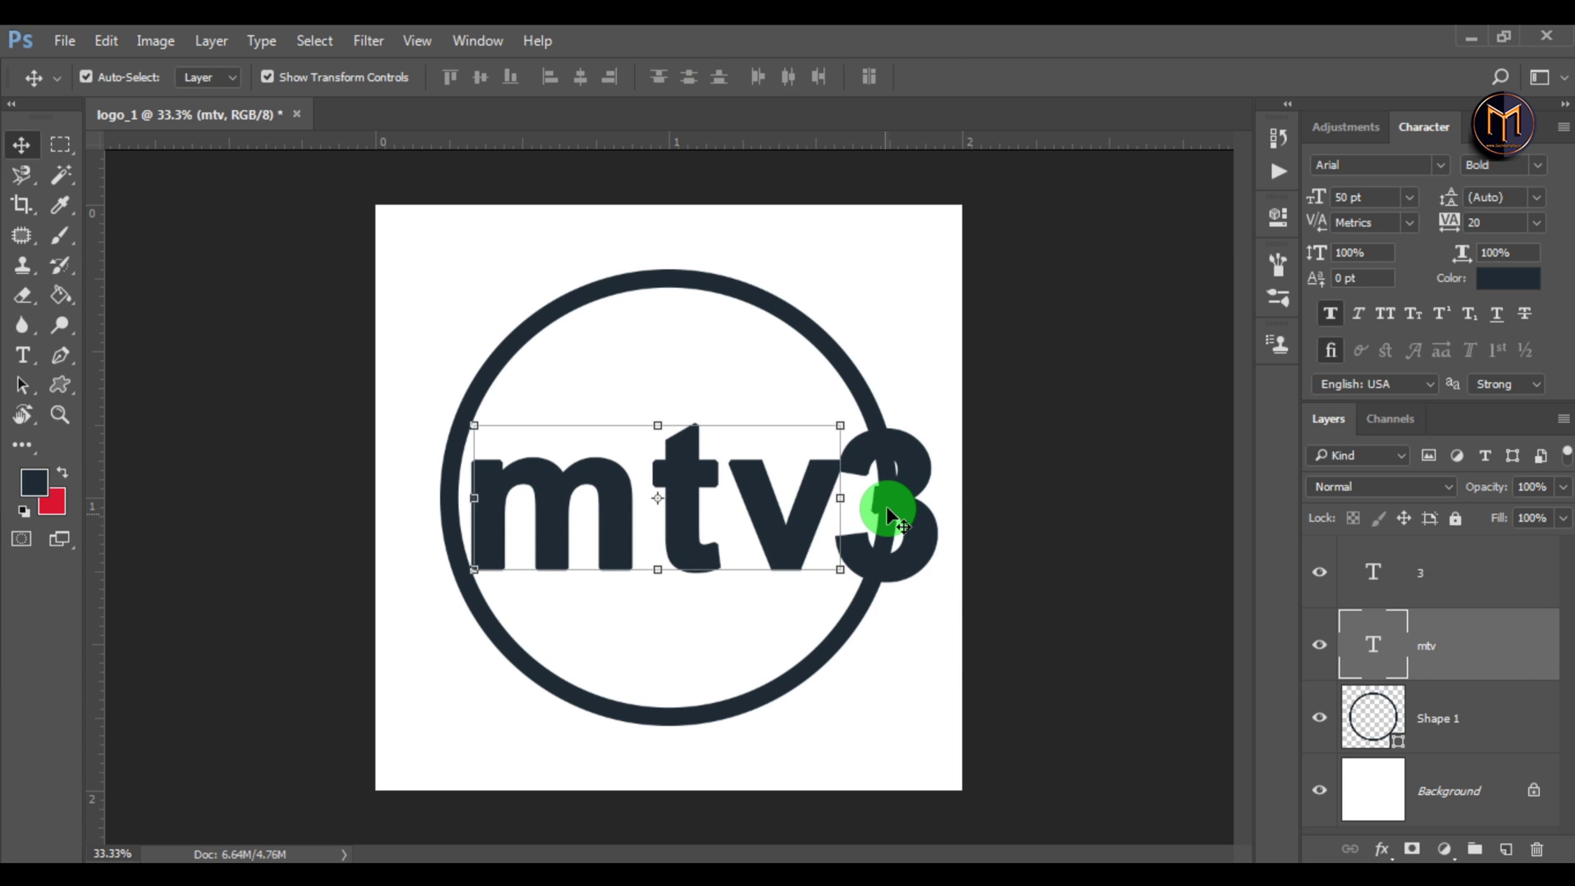
click(887, 504)
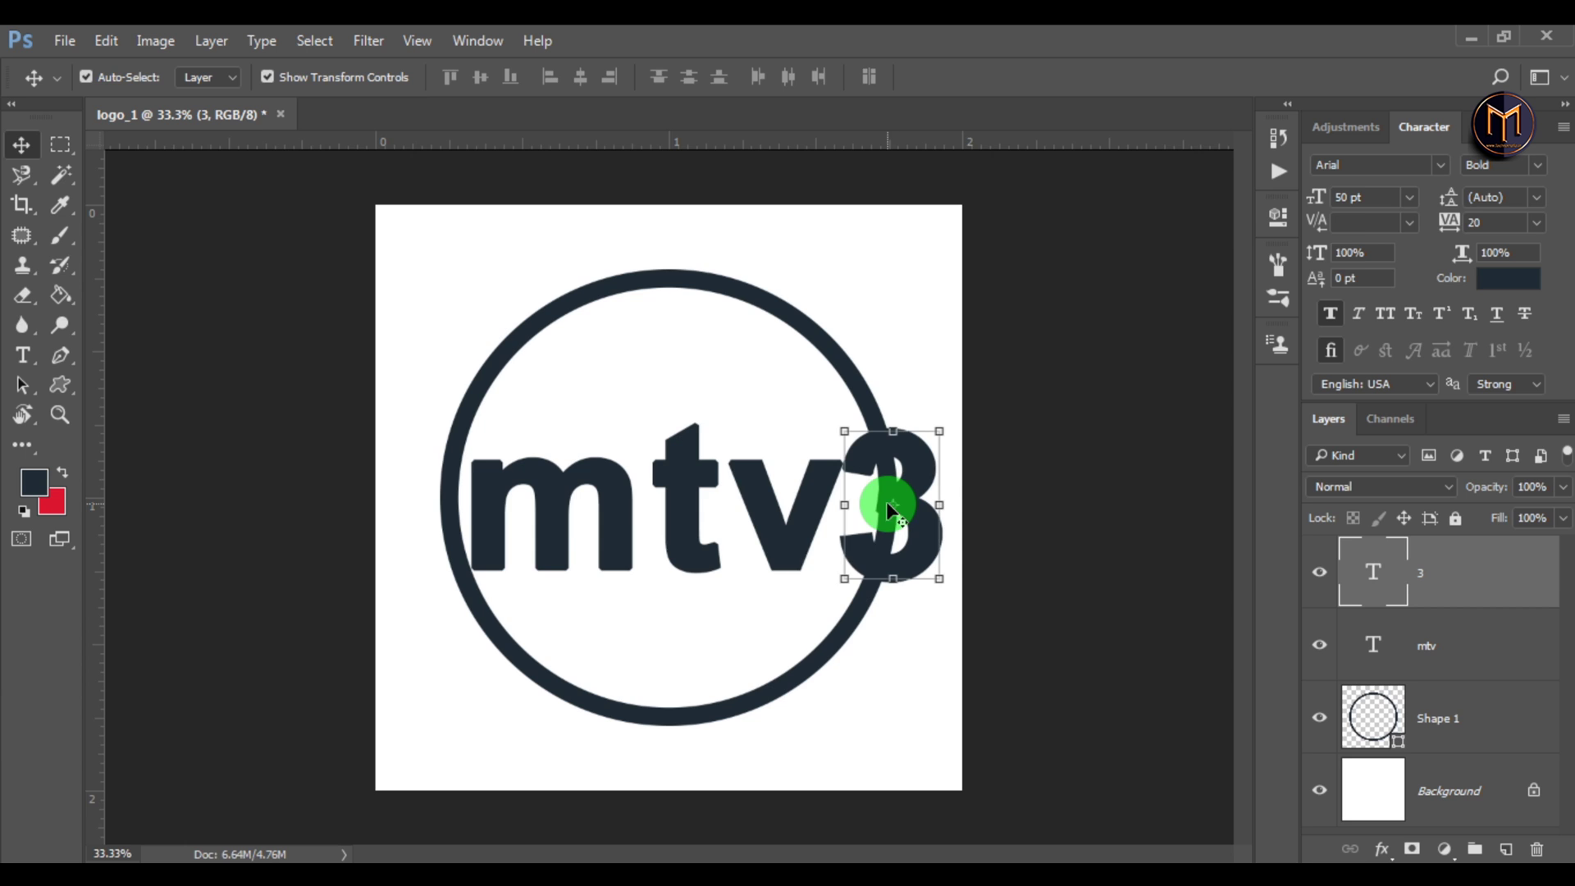
click(786, 586)
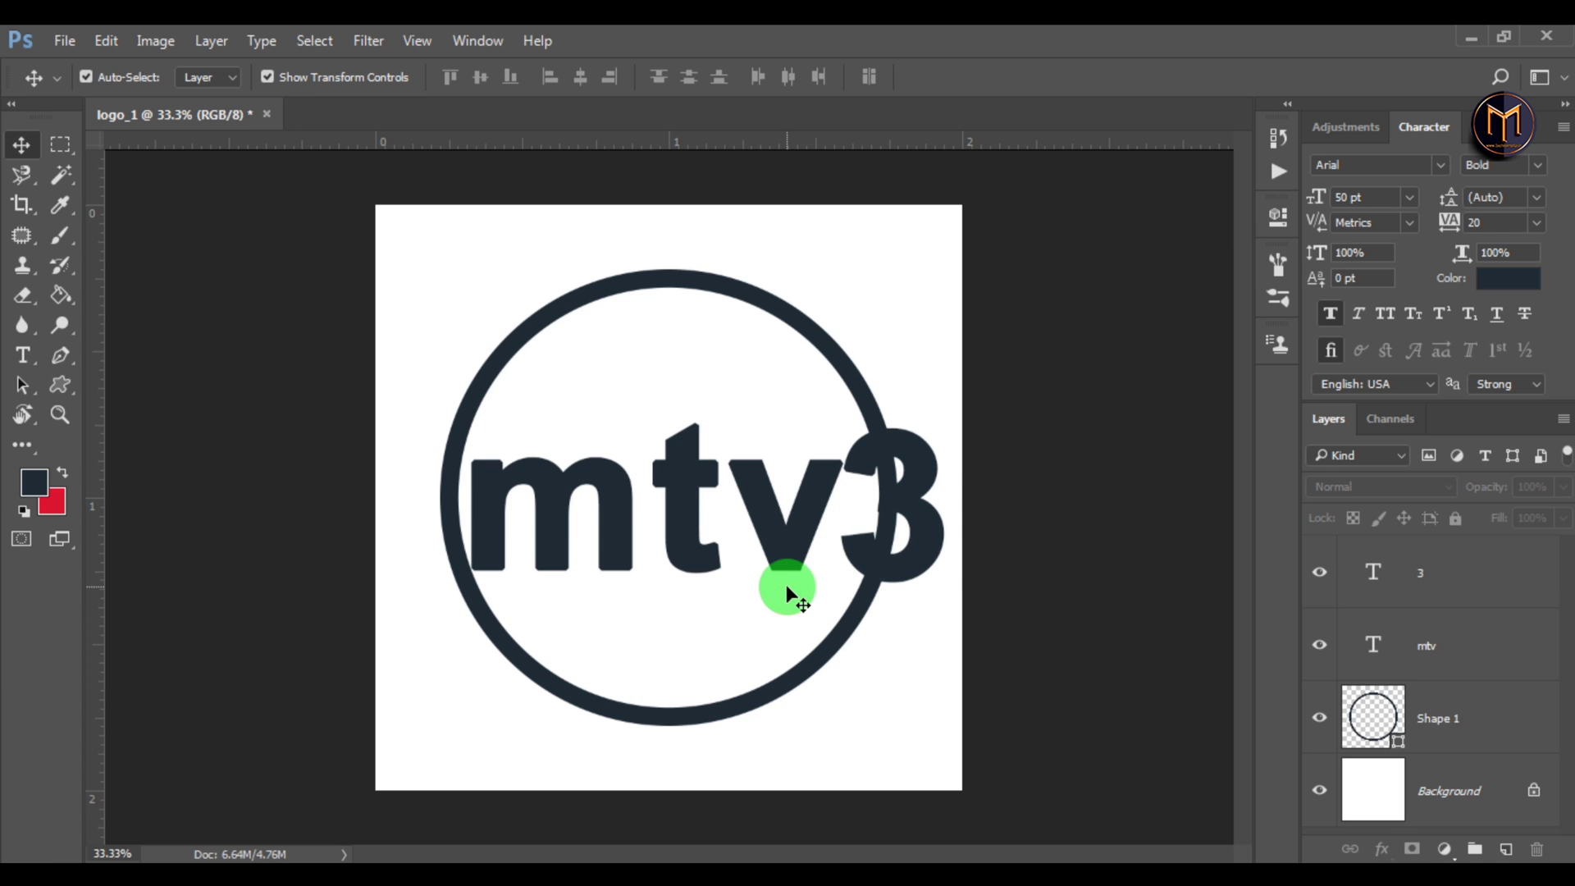
click(1385, 572)
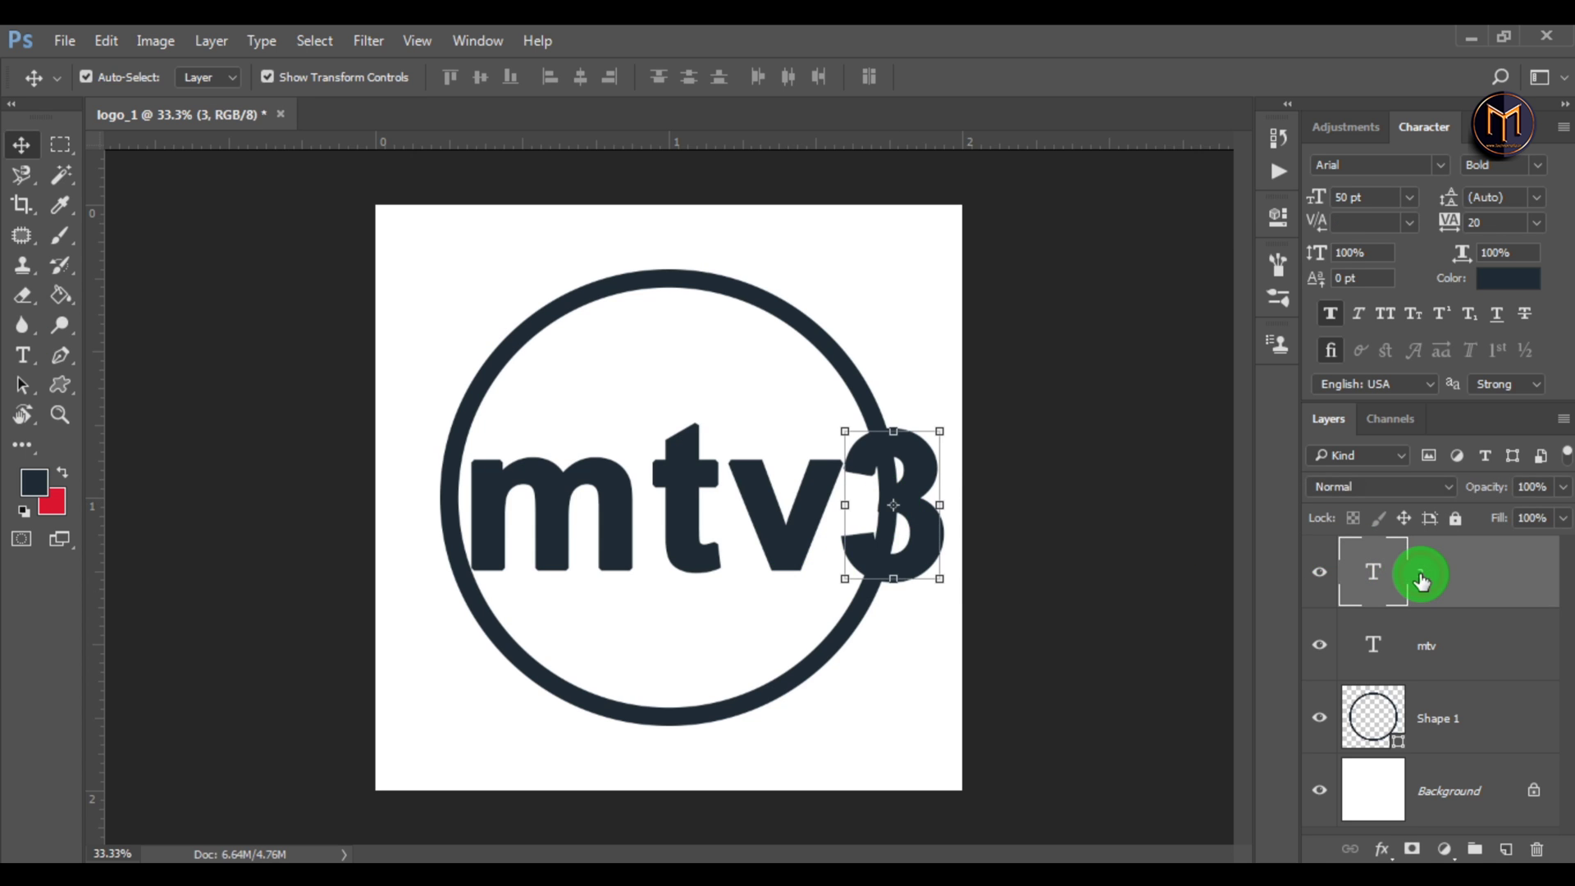
Rasterize the 3, mtv and Shape 1 layers into plain pixel layers
ctrl+click(1441, 633)
ctrl+click(1437, 709)
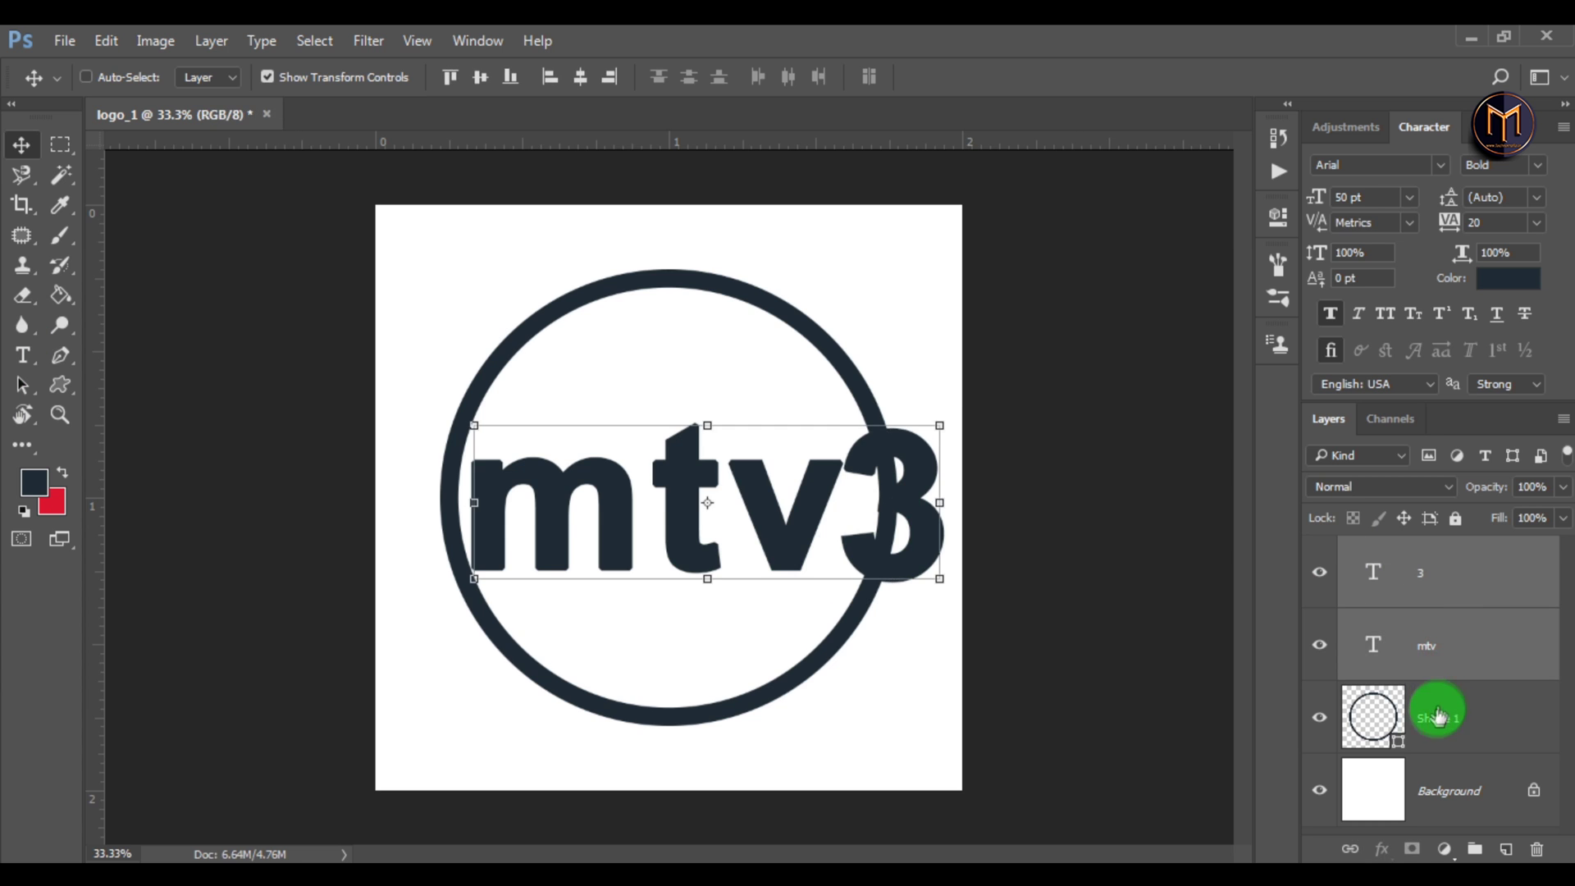
right_click(1437, 716)
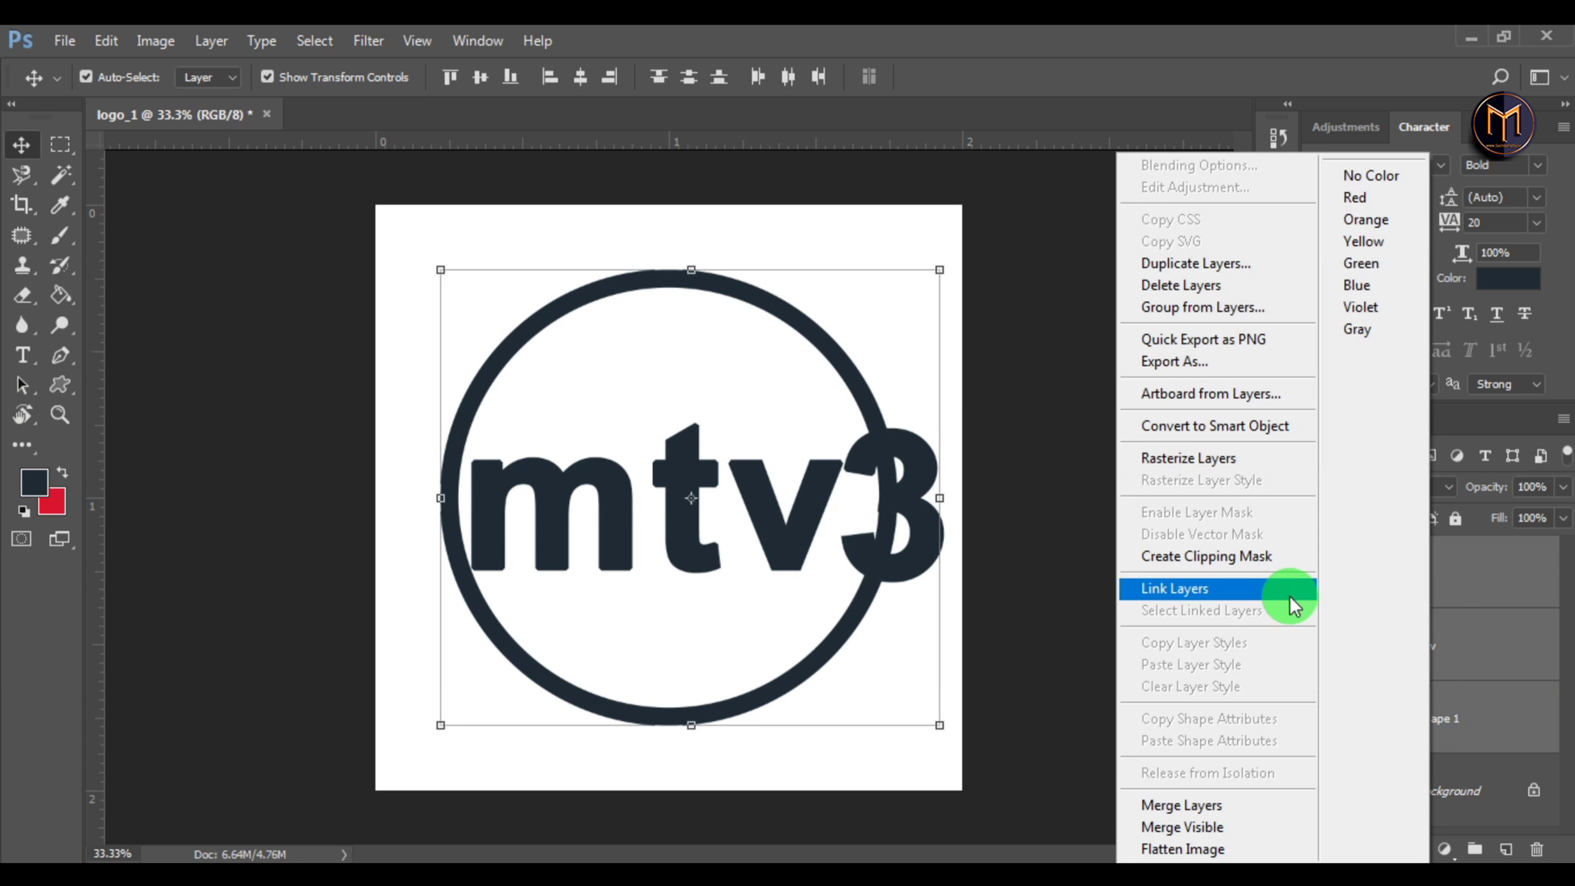
click(1189, 456)
click(1428, 571)
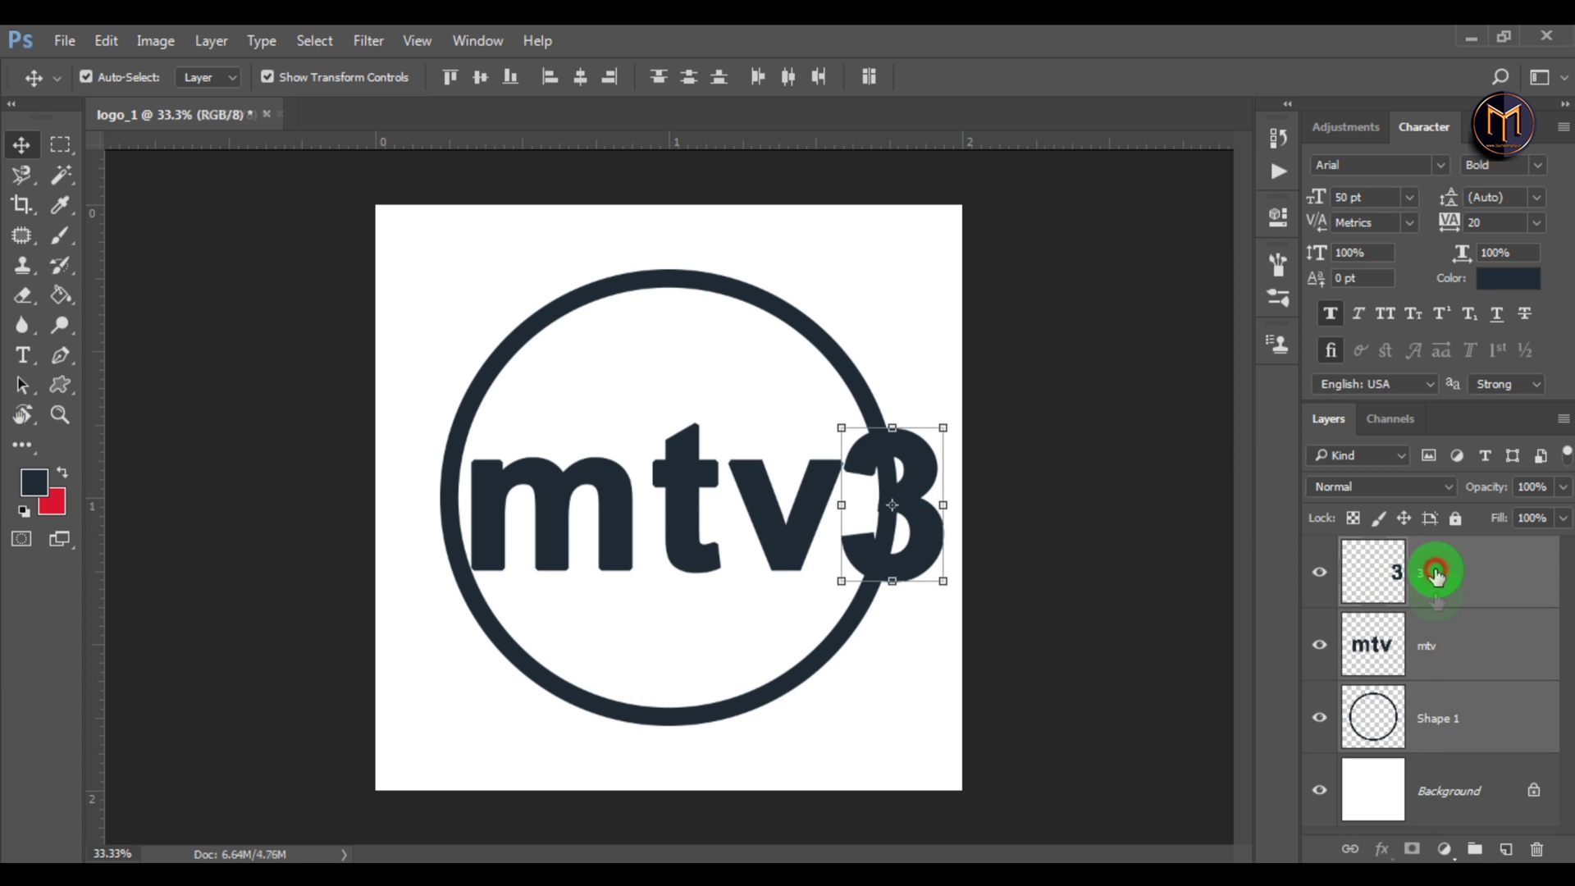
click(1436, 646)
On Shape 1, delete an elliptical selection around the 3 to open a gap in the ring
click(1425, 716)
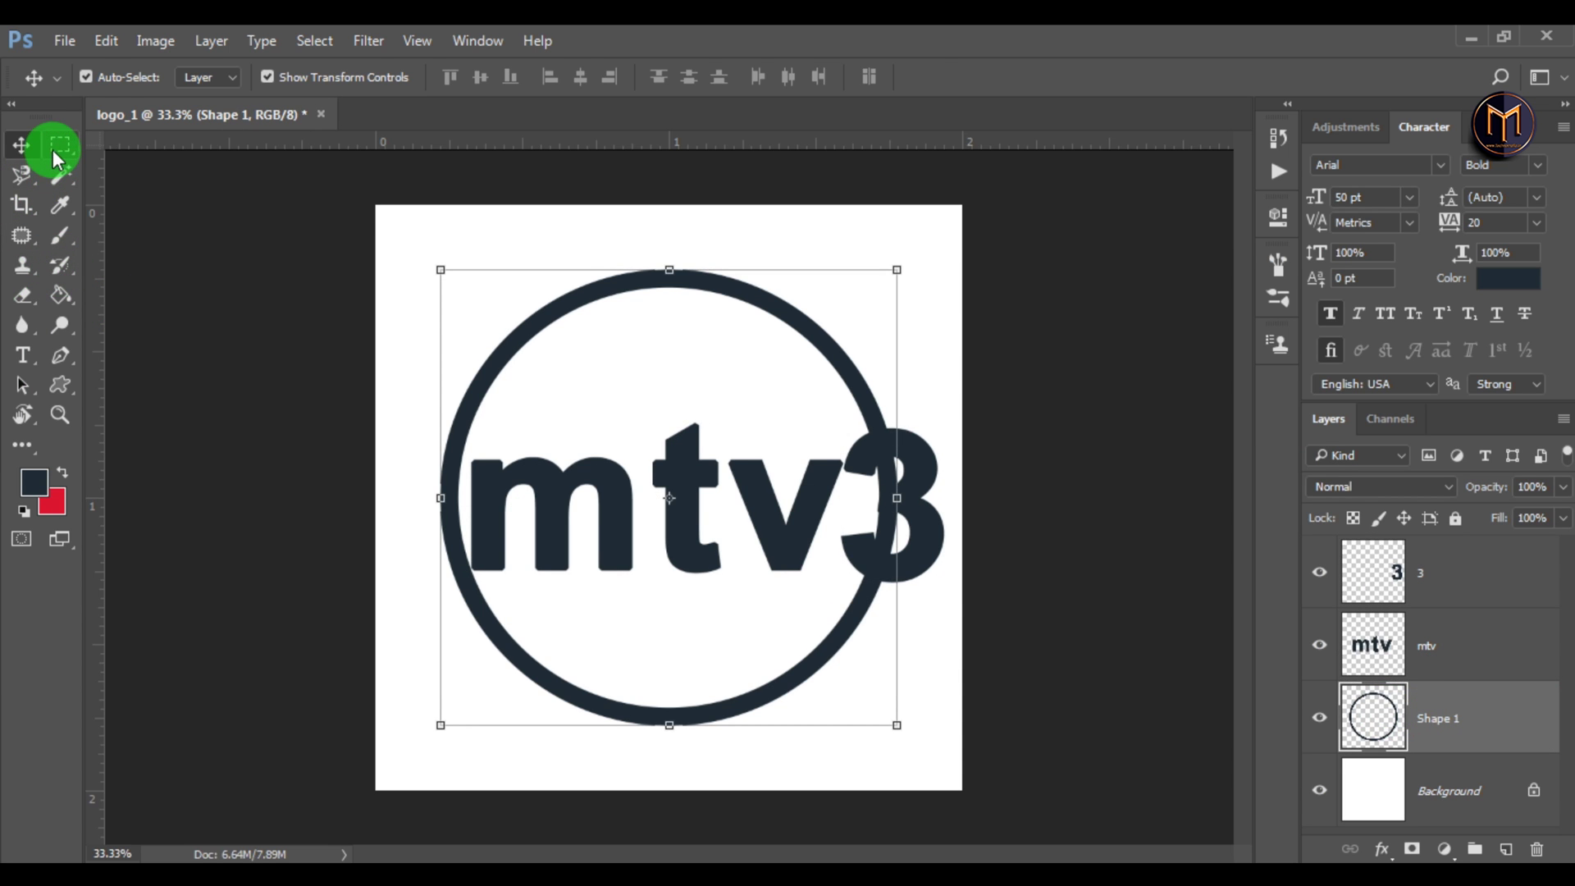
drag(59, 158, 134, 162)
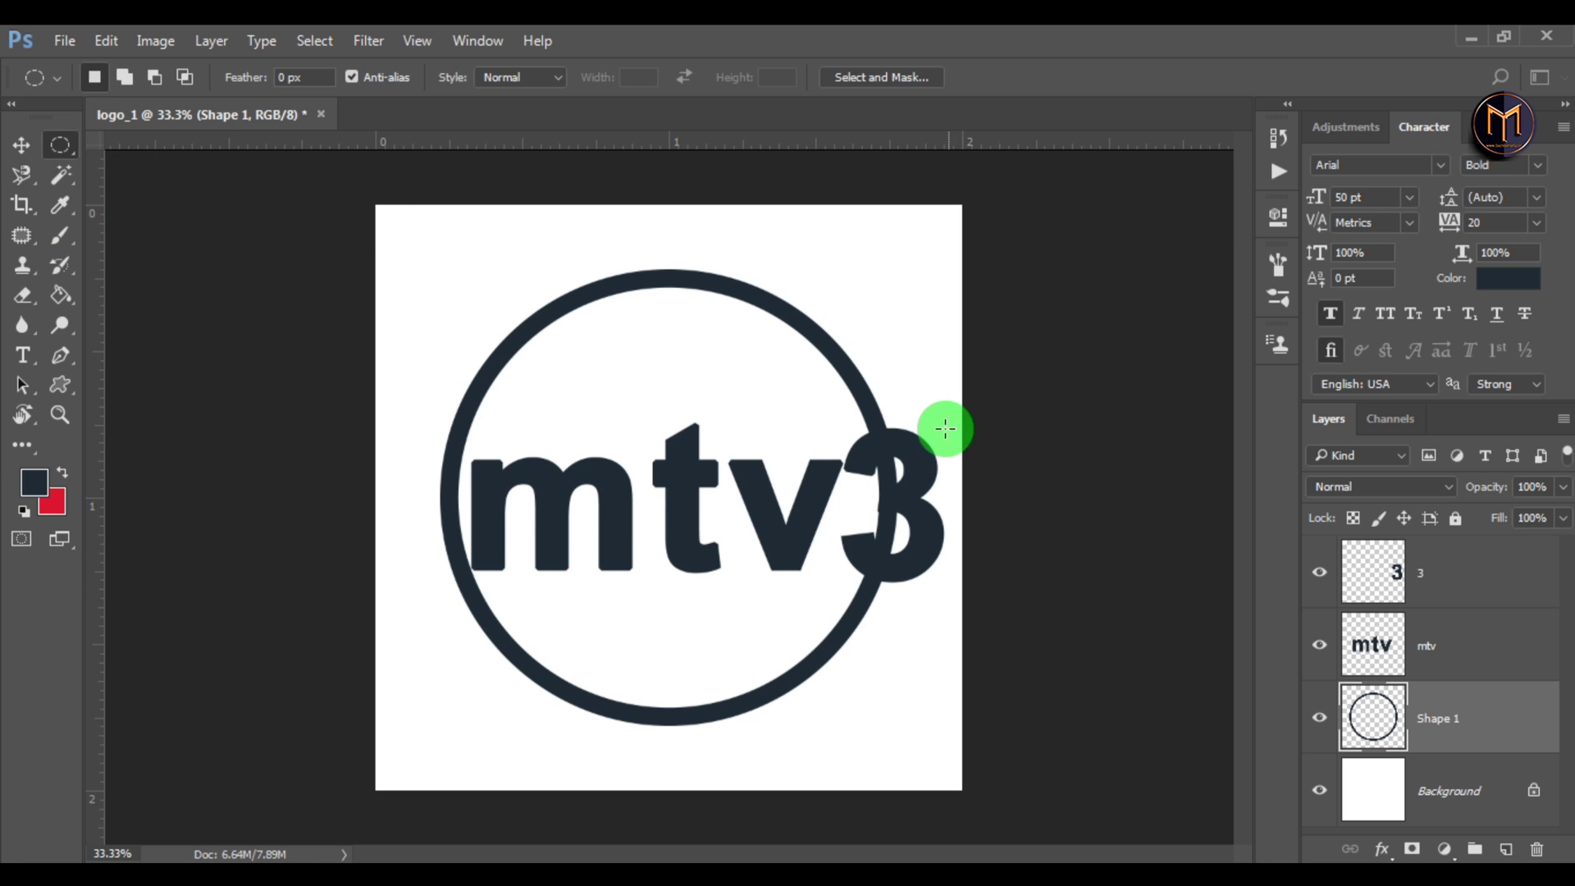
drag(949, 420, 824, 595)
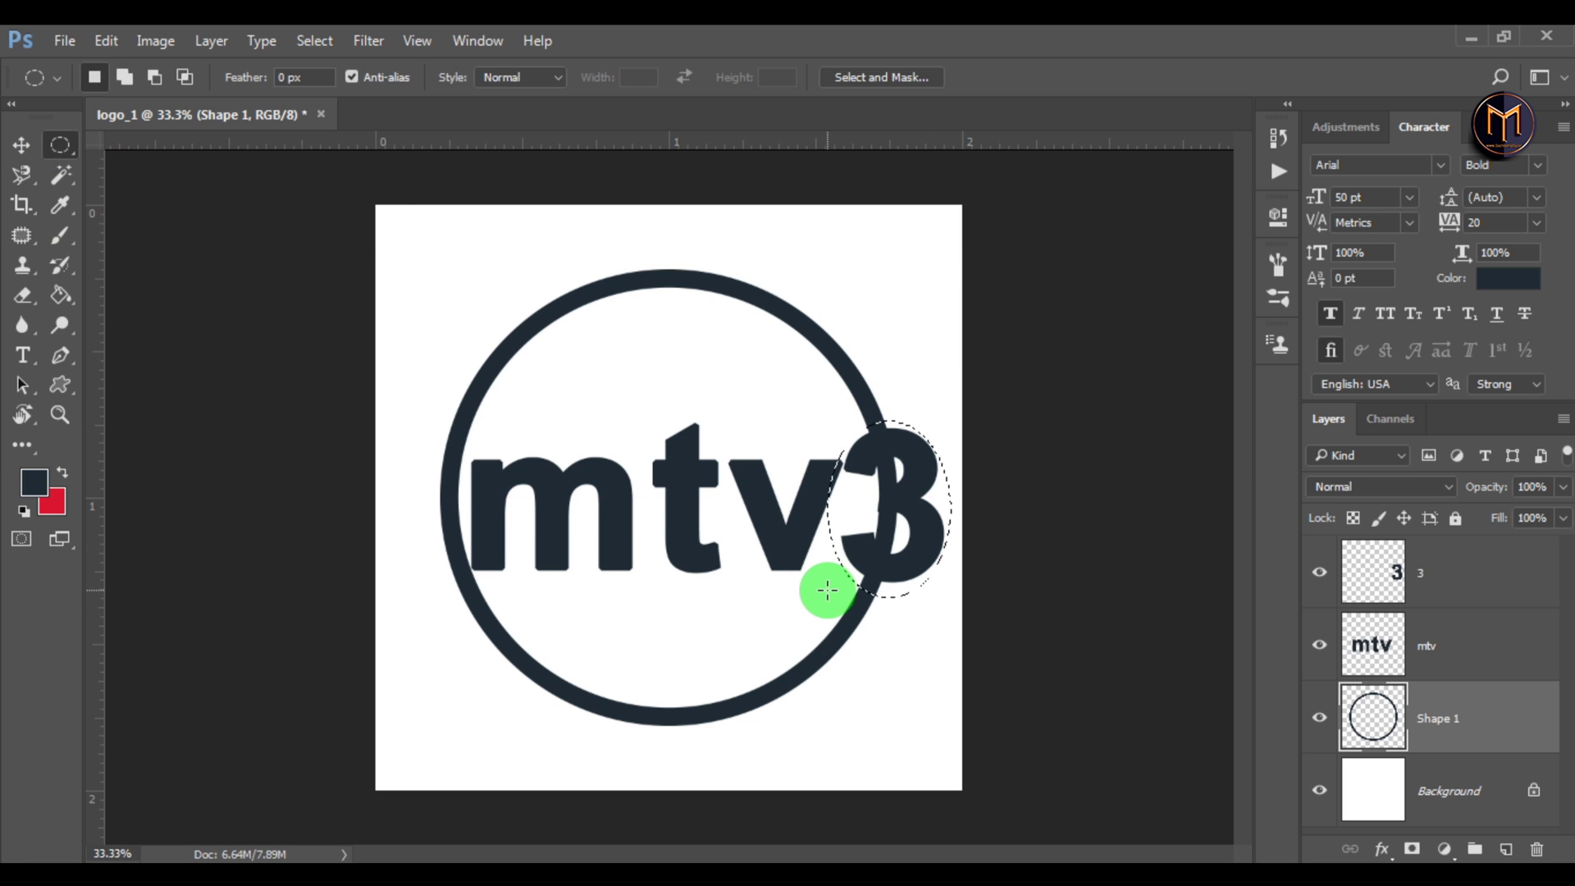
key(Delete)
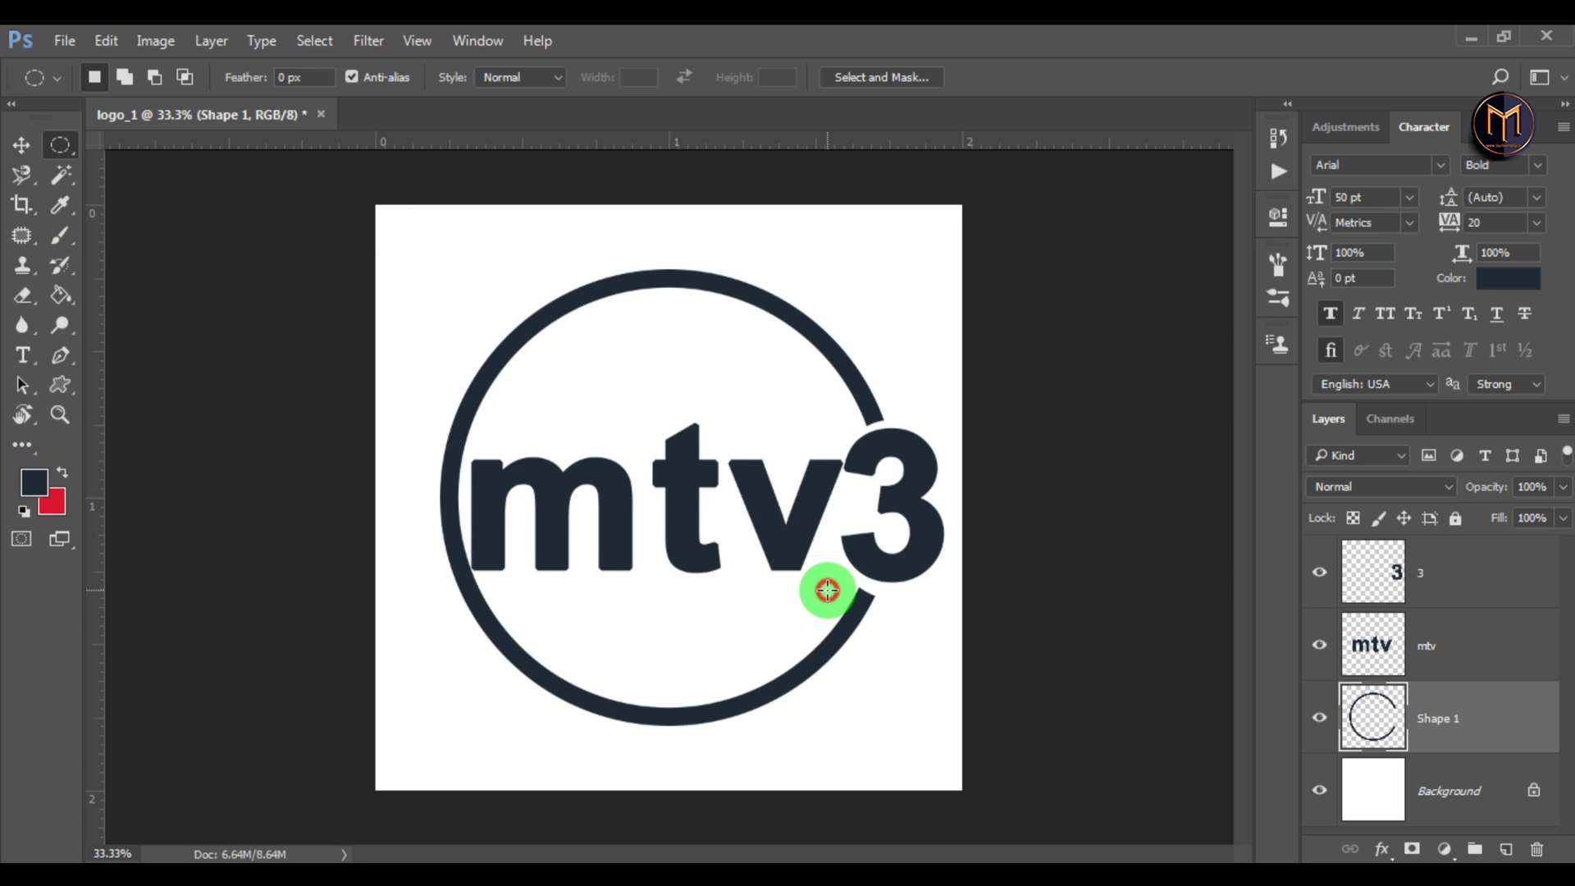
Merge the 3, mtv and Shape 1 layers into one layer named 3
key(v)
click(460, 492)
click(1413, 572)
shift+click(1435, 644)
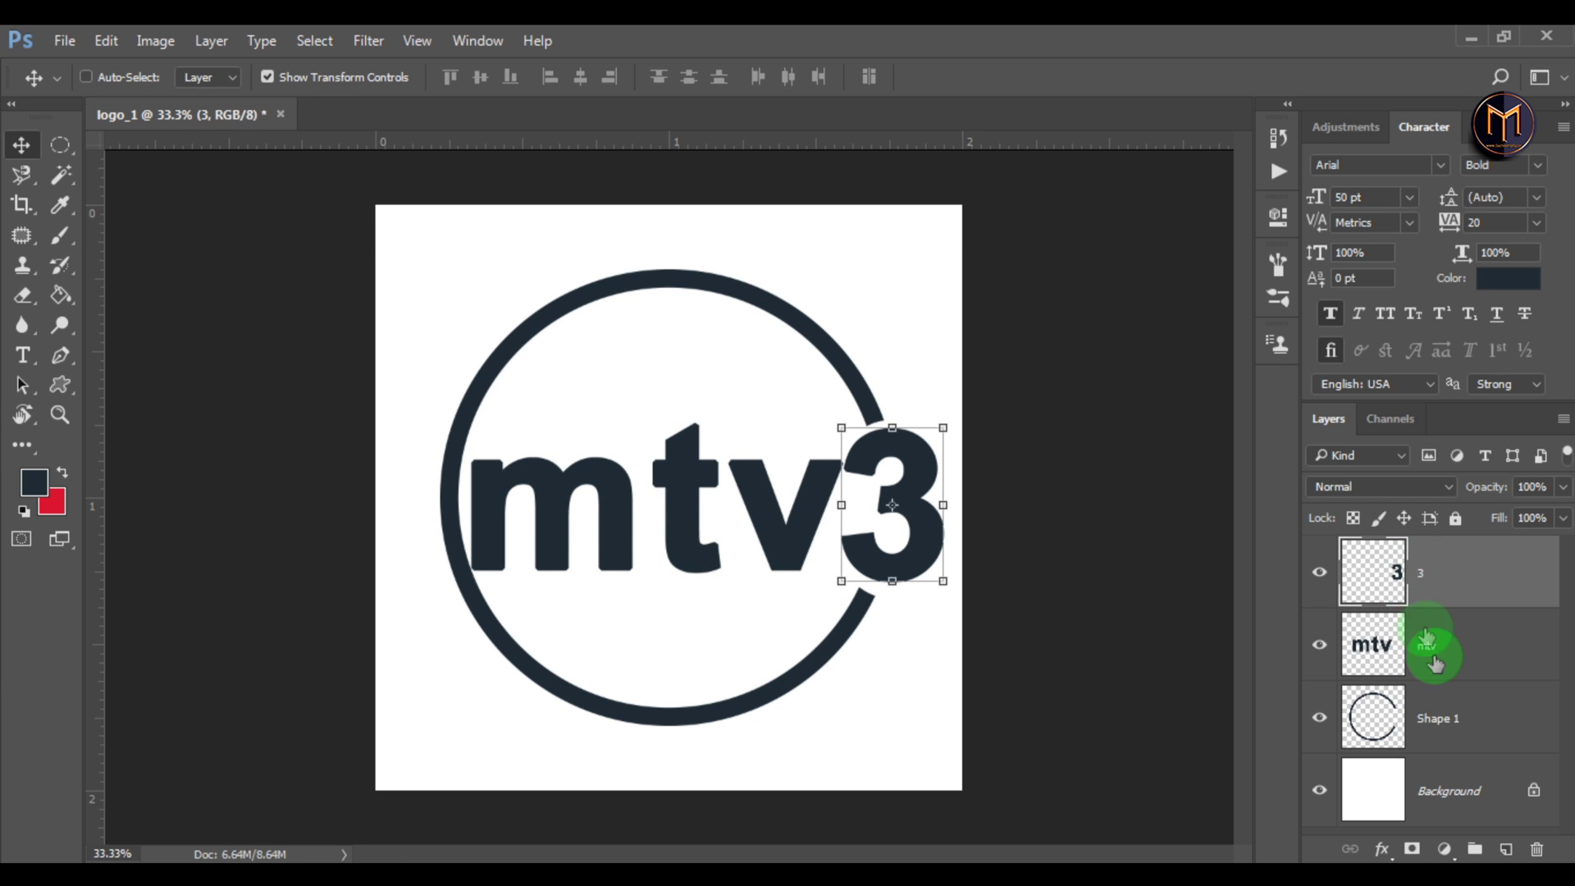
shift+click(1435, 707)
right_click(1444, 657)
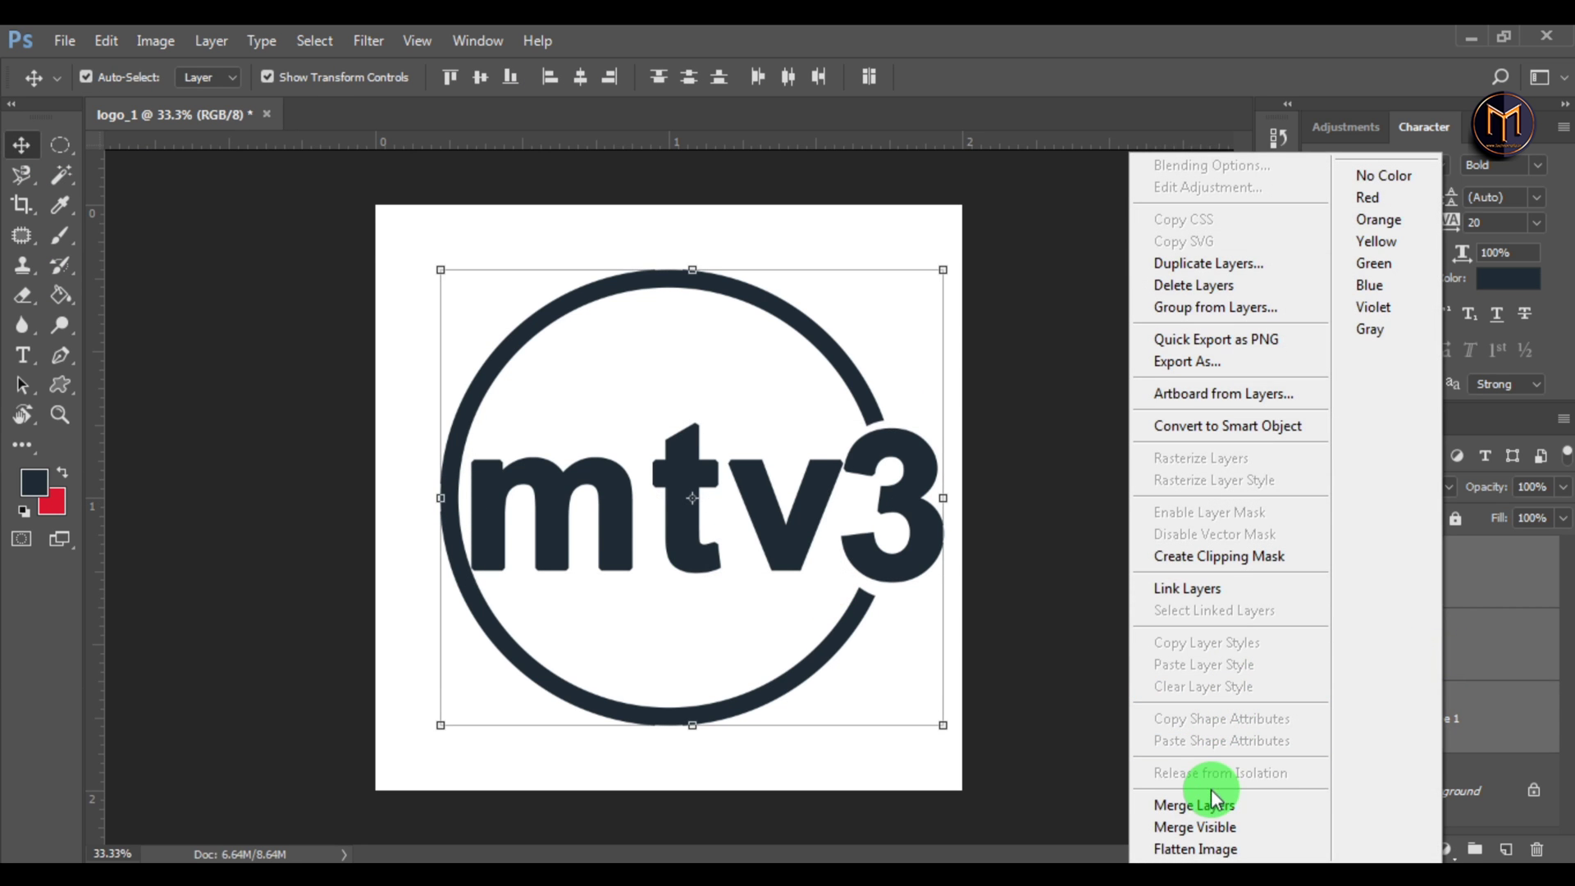
click(1188, 805)
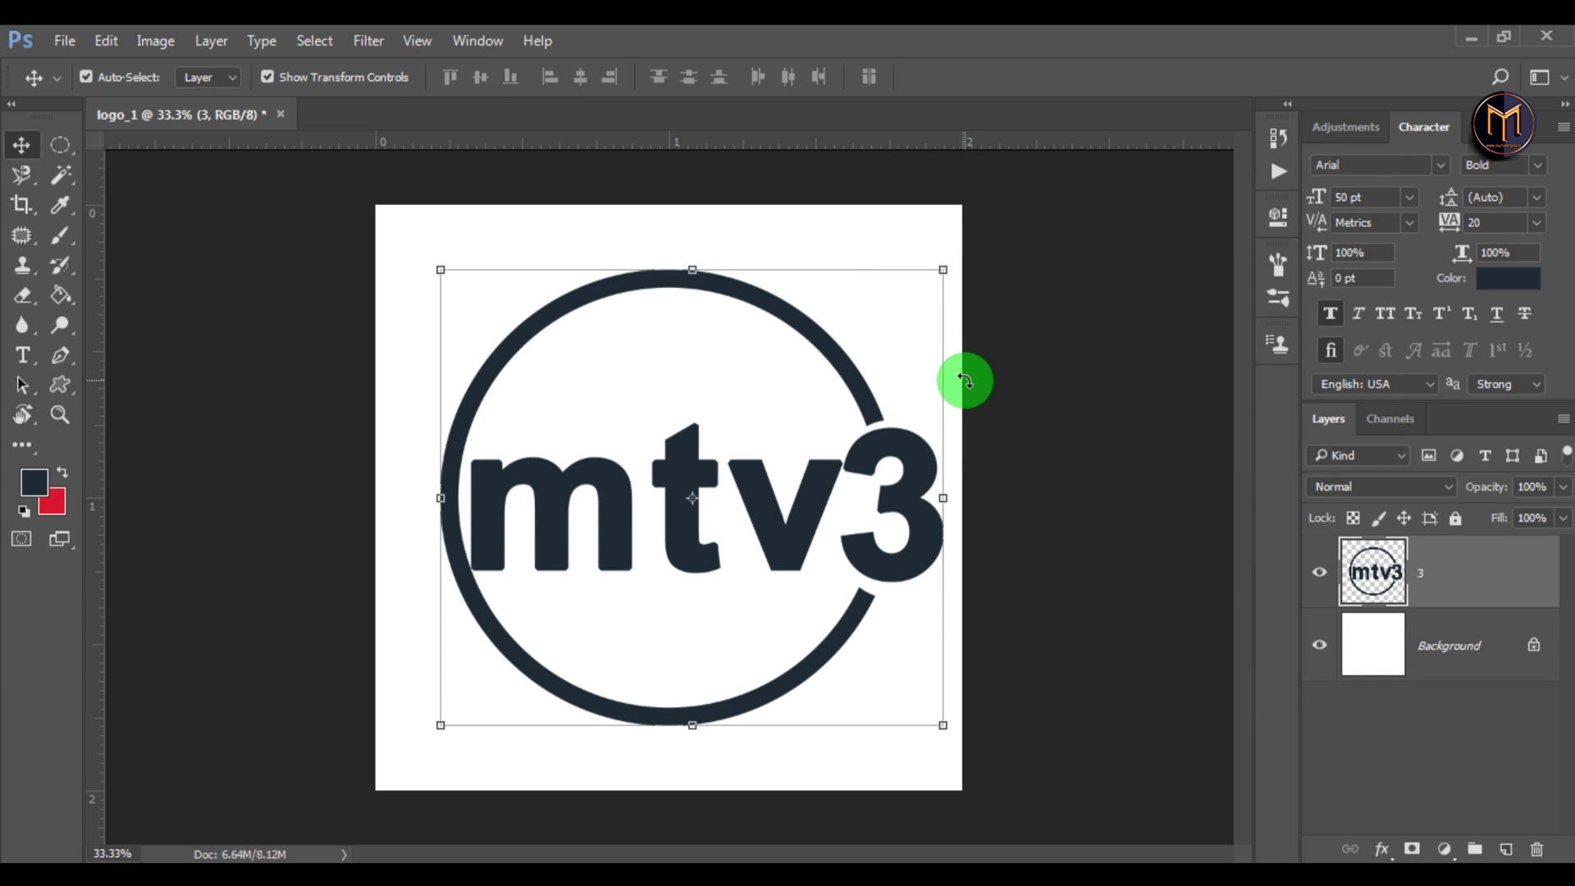
Fill the ring and the letters m, t, v and 3 with red using the Paint Bucket
click(64, 472)
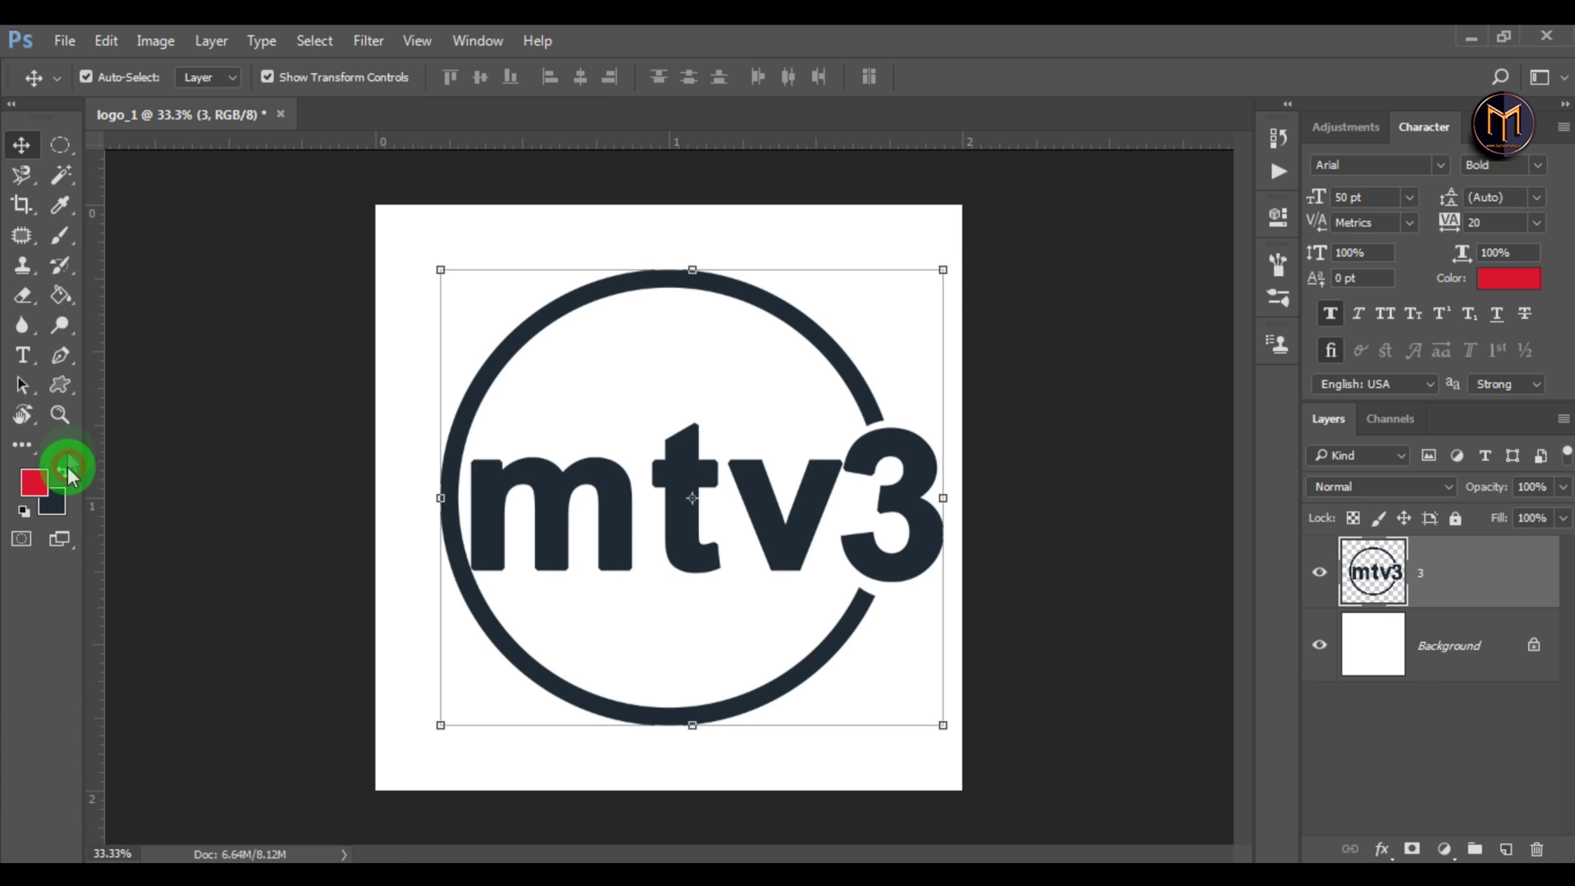
click(60, 295)
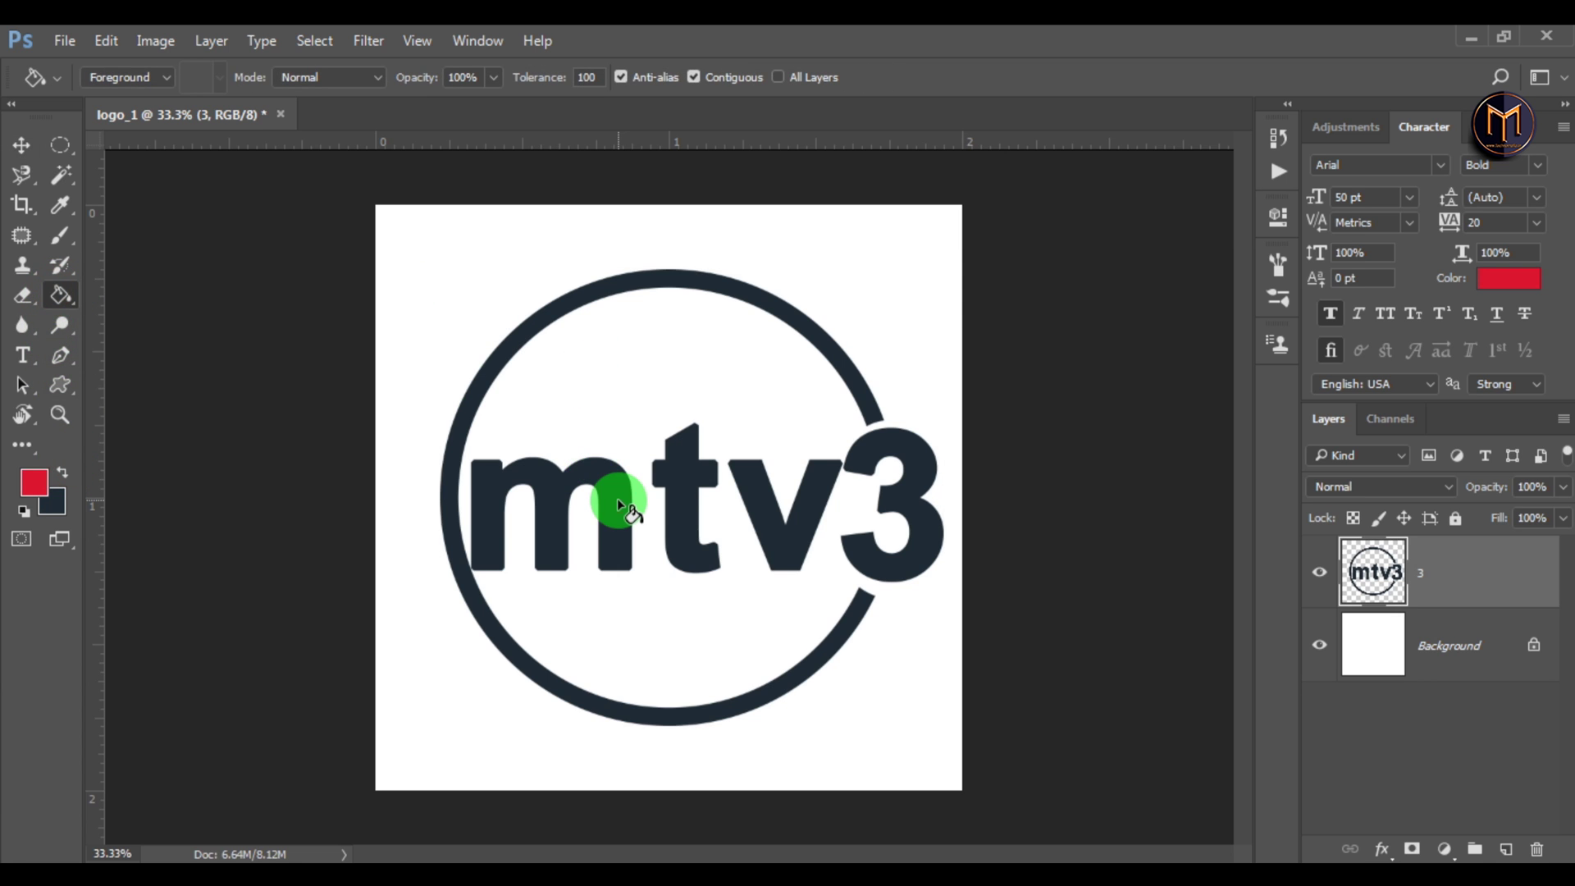
click(617, 499)
click(674, 491)
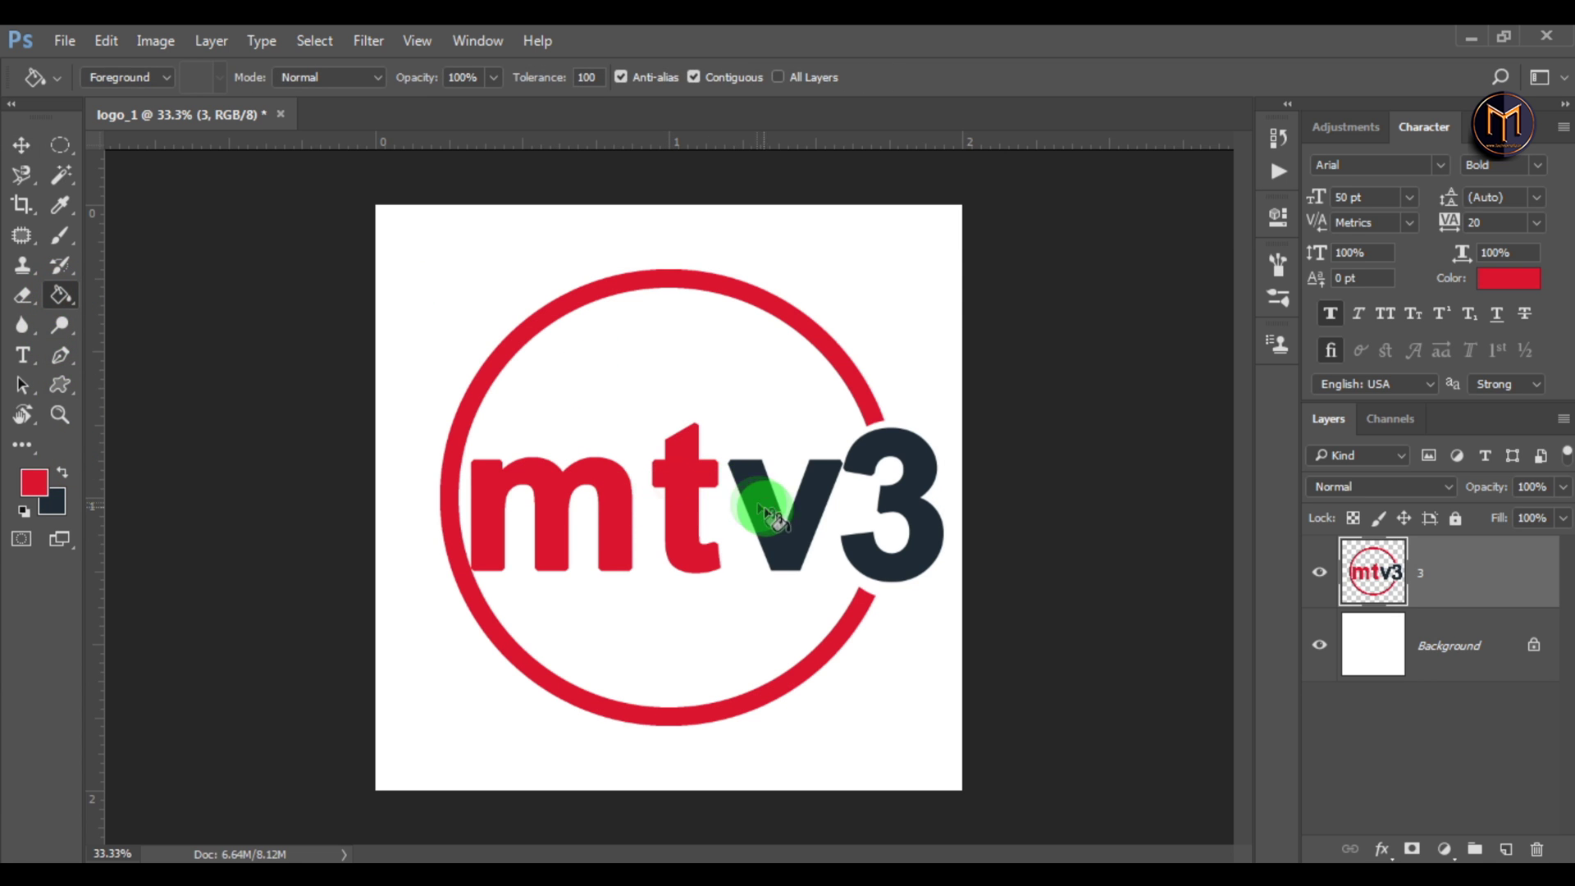
click(761, 506)
click(900, 492)
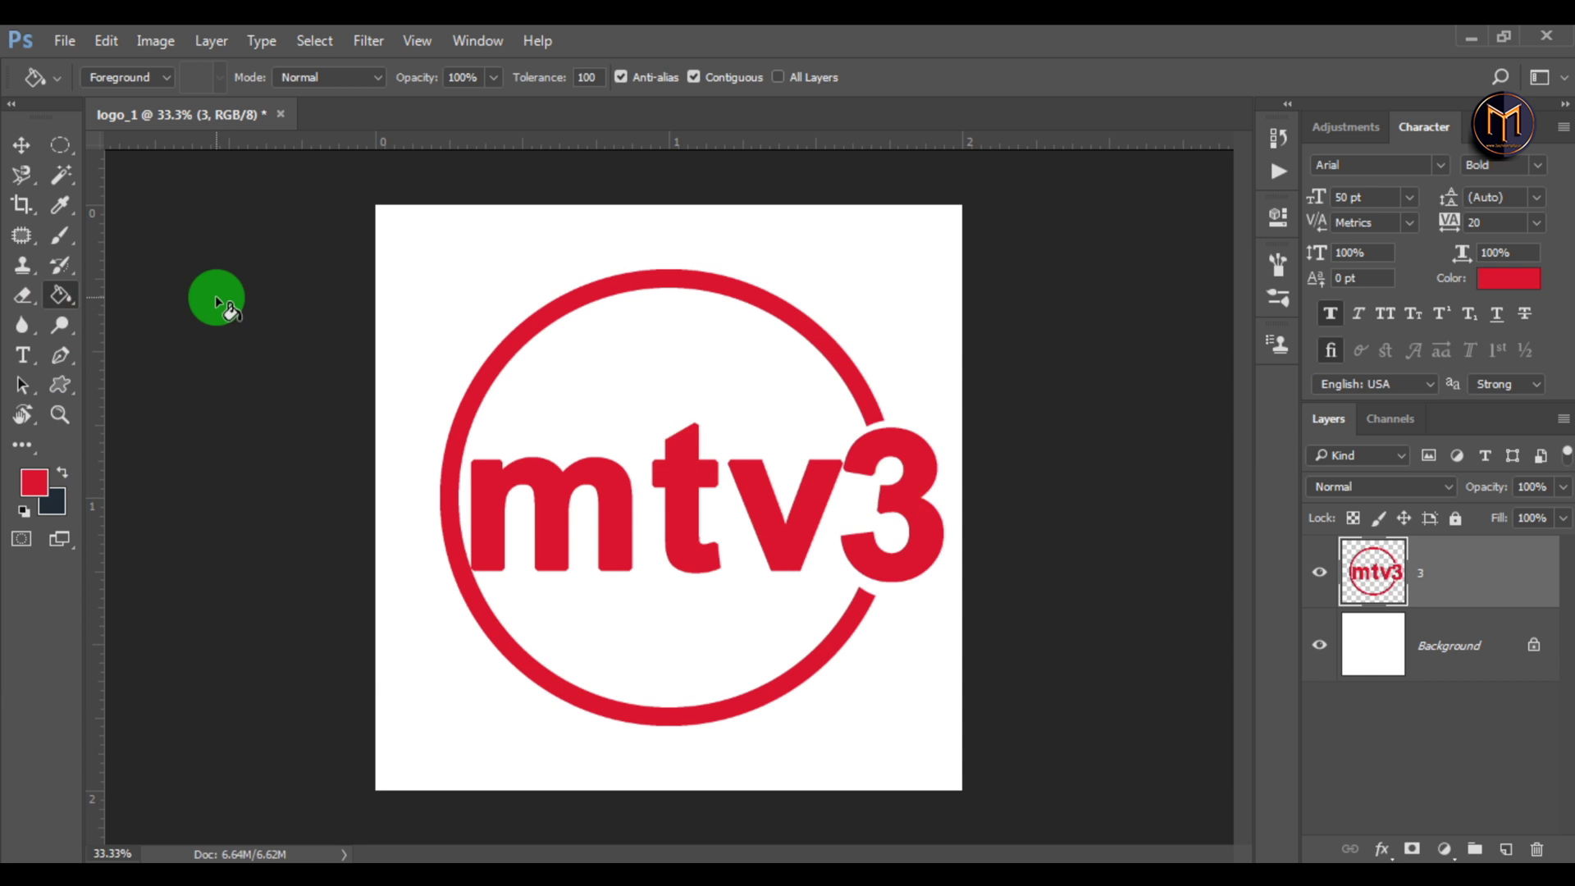
click(21, 145)
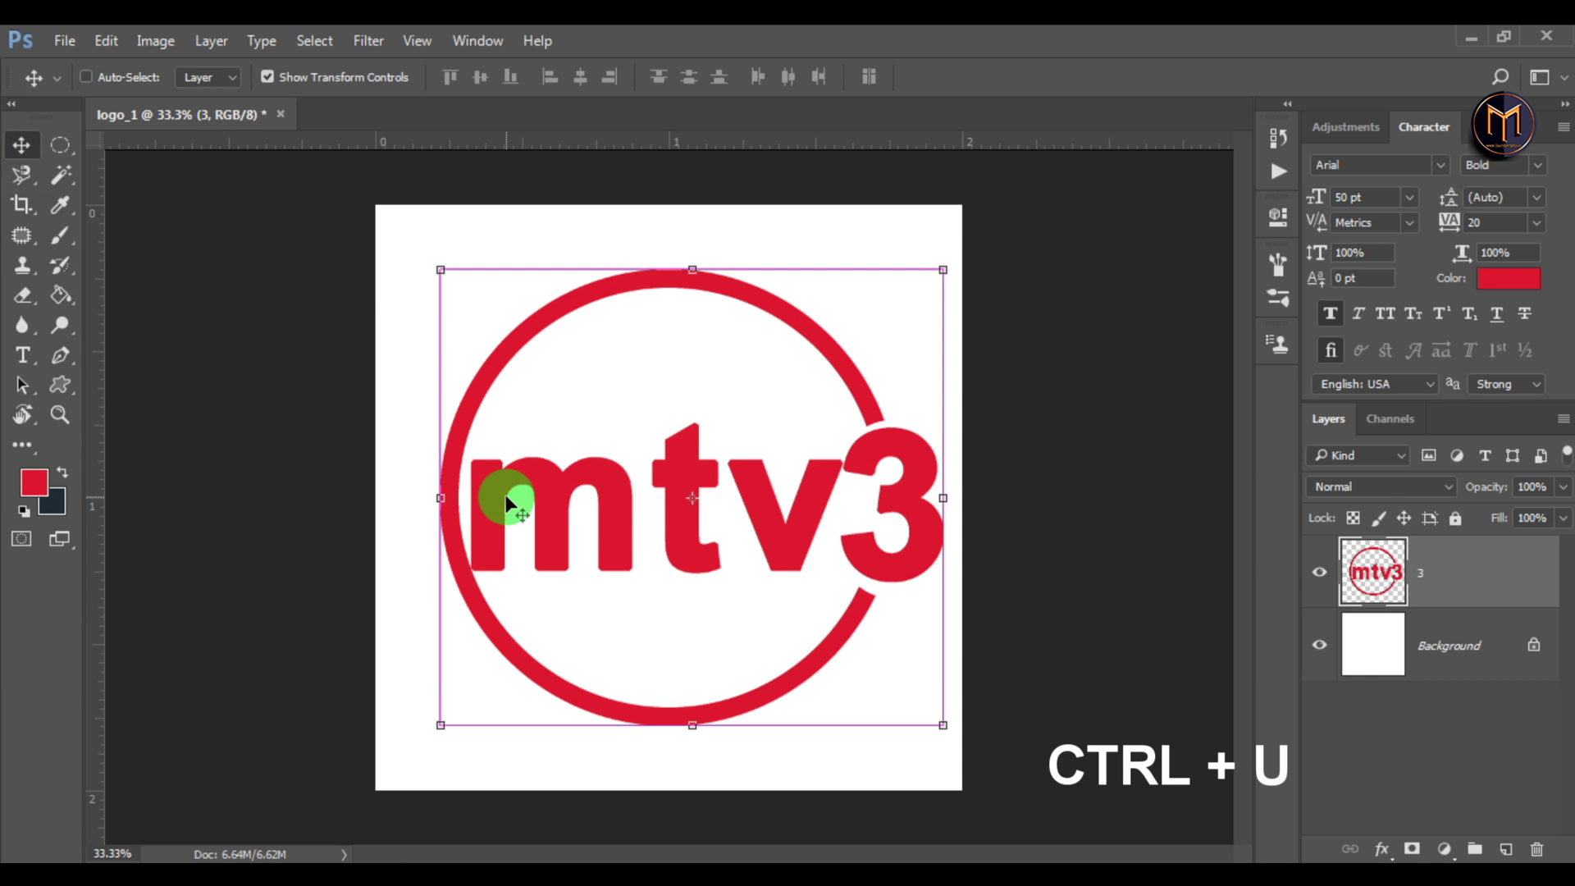
Darken the logo with Hue/Saturation Lightness -10 and nudge it back into place
key(ctrl+u)
drag(1087, 336, 1091, 388)
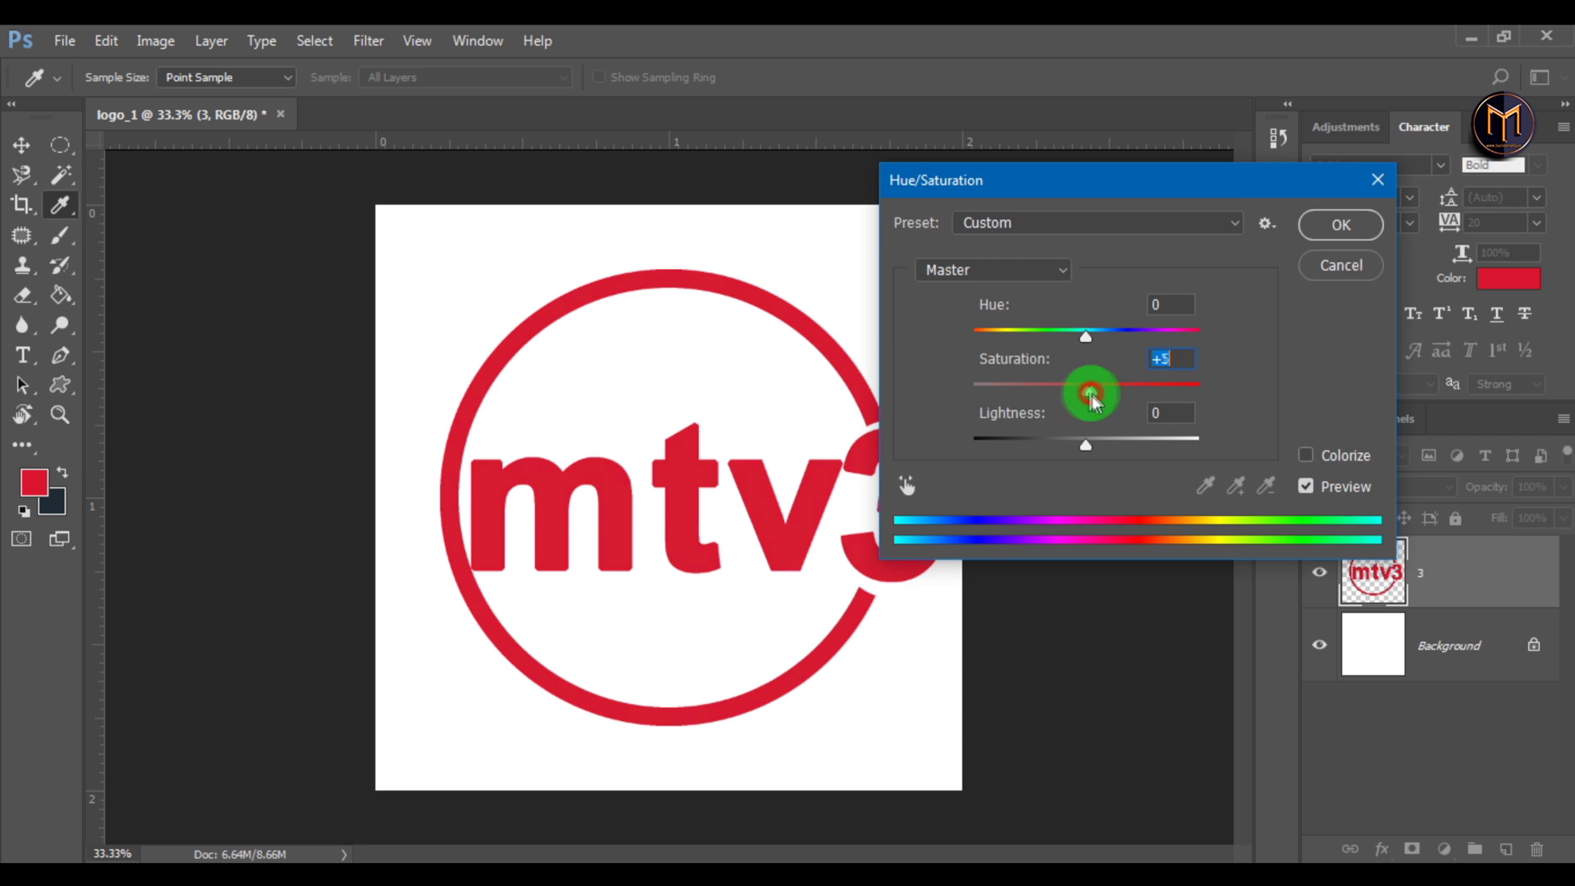
mouse_move(1080, 445)
mouse_down()
mouse_move(1100, 448)
mouse_move(1075, 440)
mouse_up()
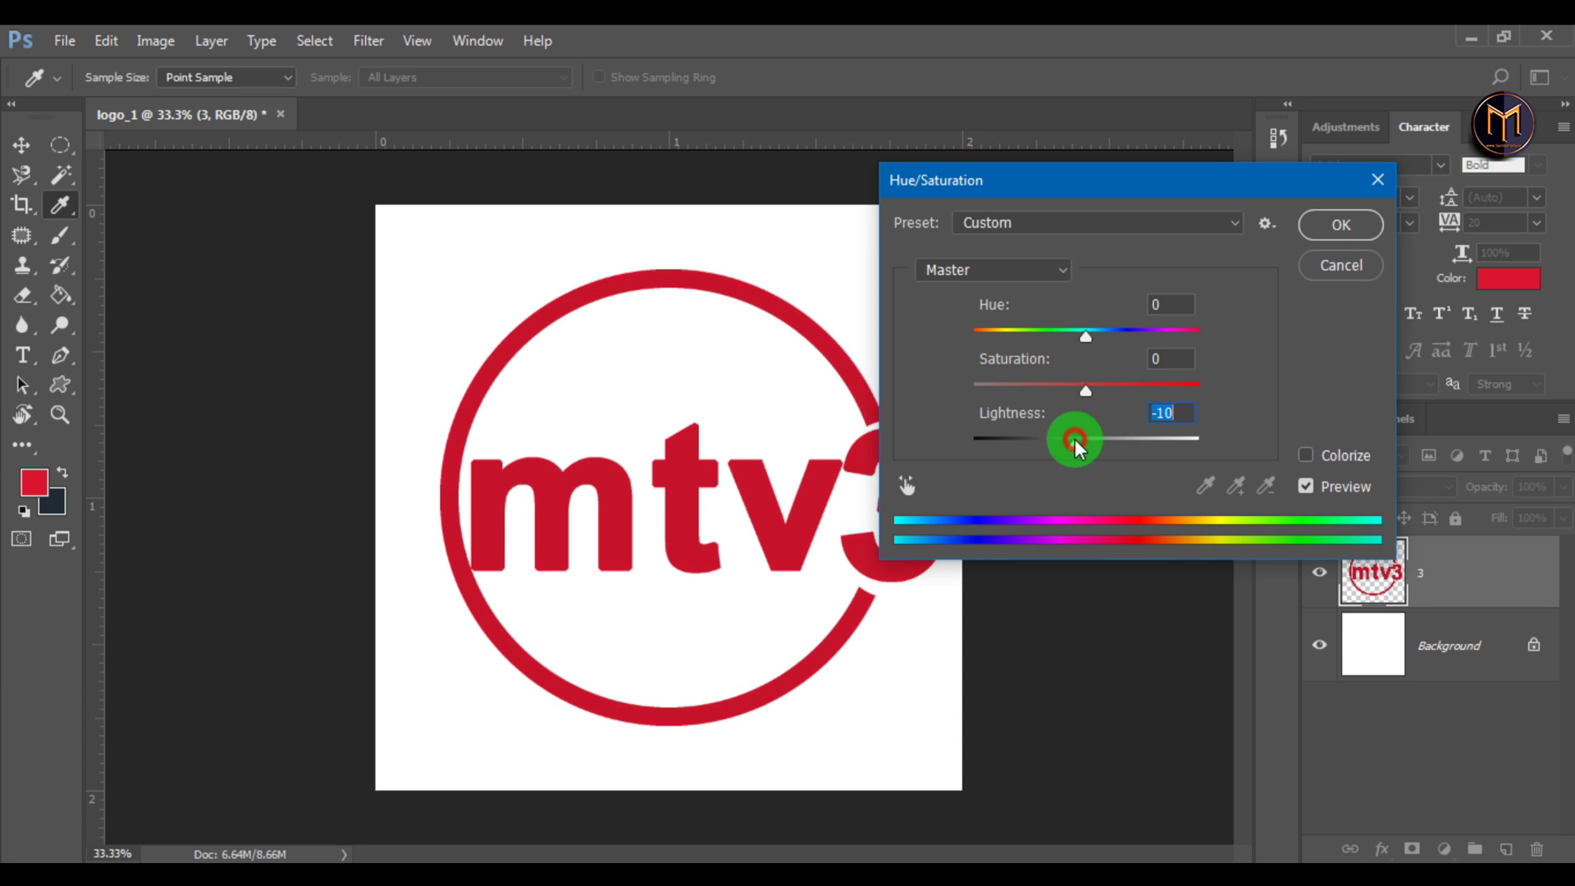
click(1340, 225)
key(v)
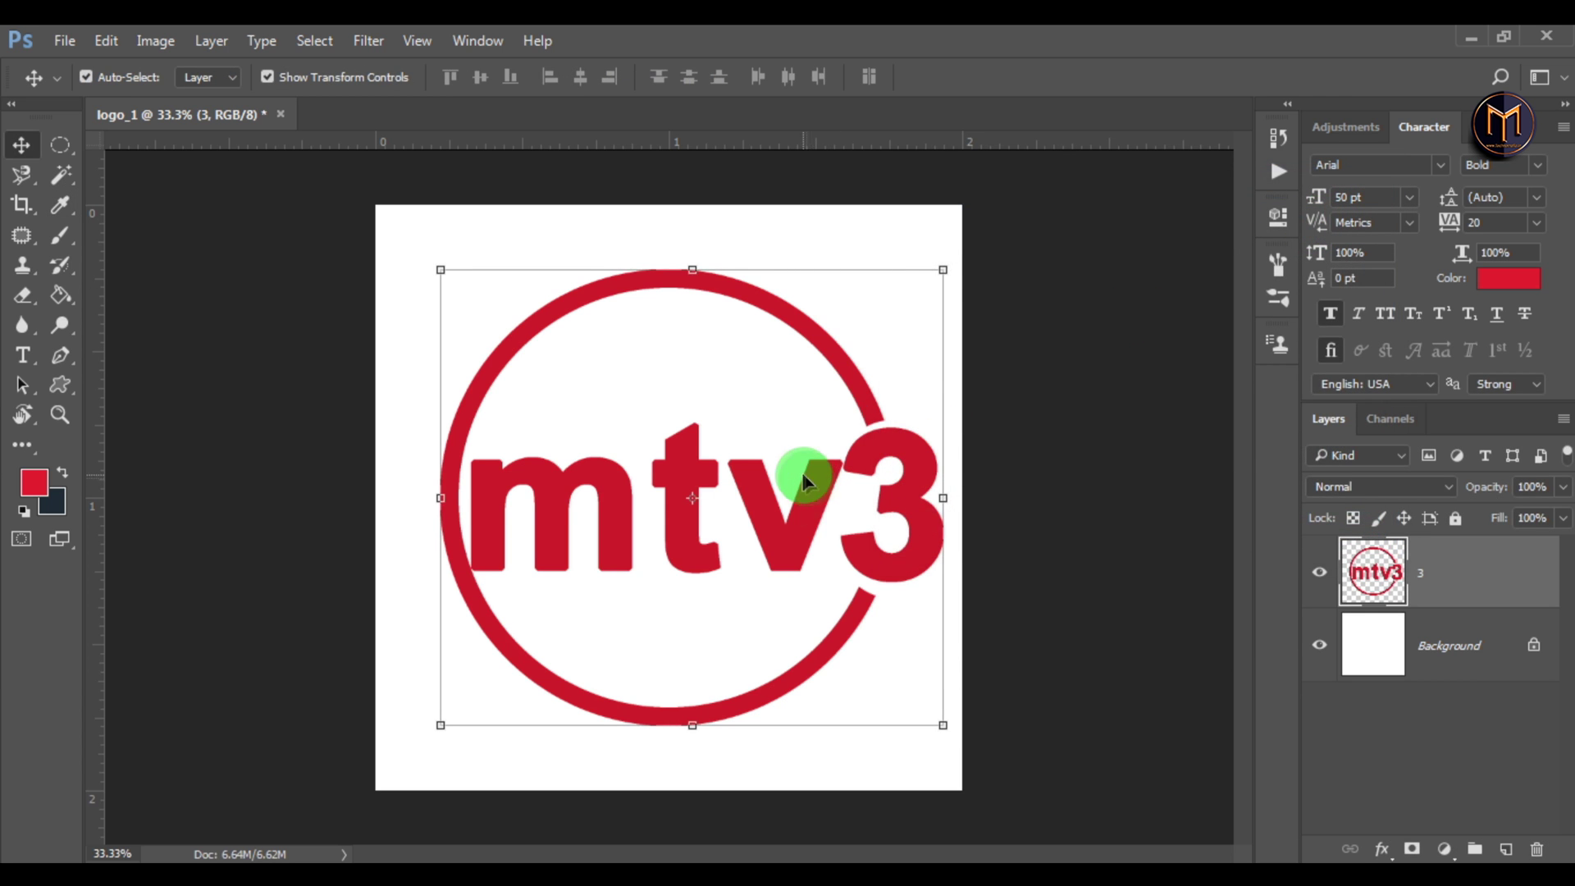
drag(791, 499, 784, 538)
Add a drop shadow to layer 3: 45° angle, 29% opacity, 36 px distance, 13 px size
click(1440, 579)
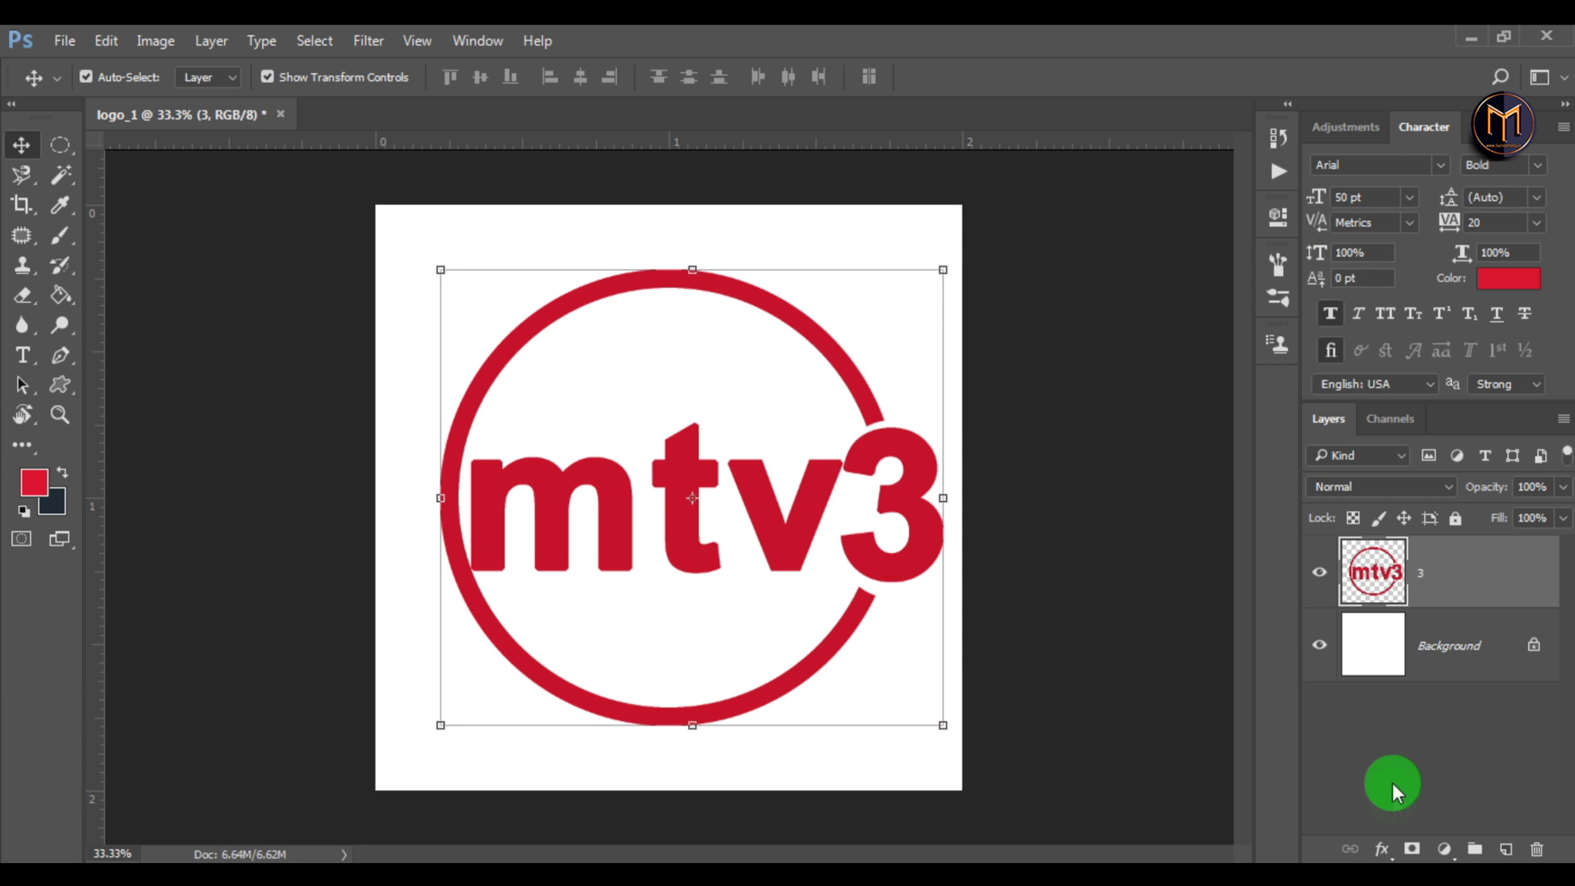
click(1383, 849)
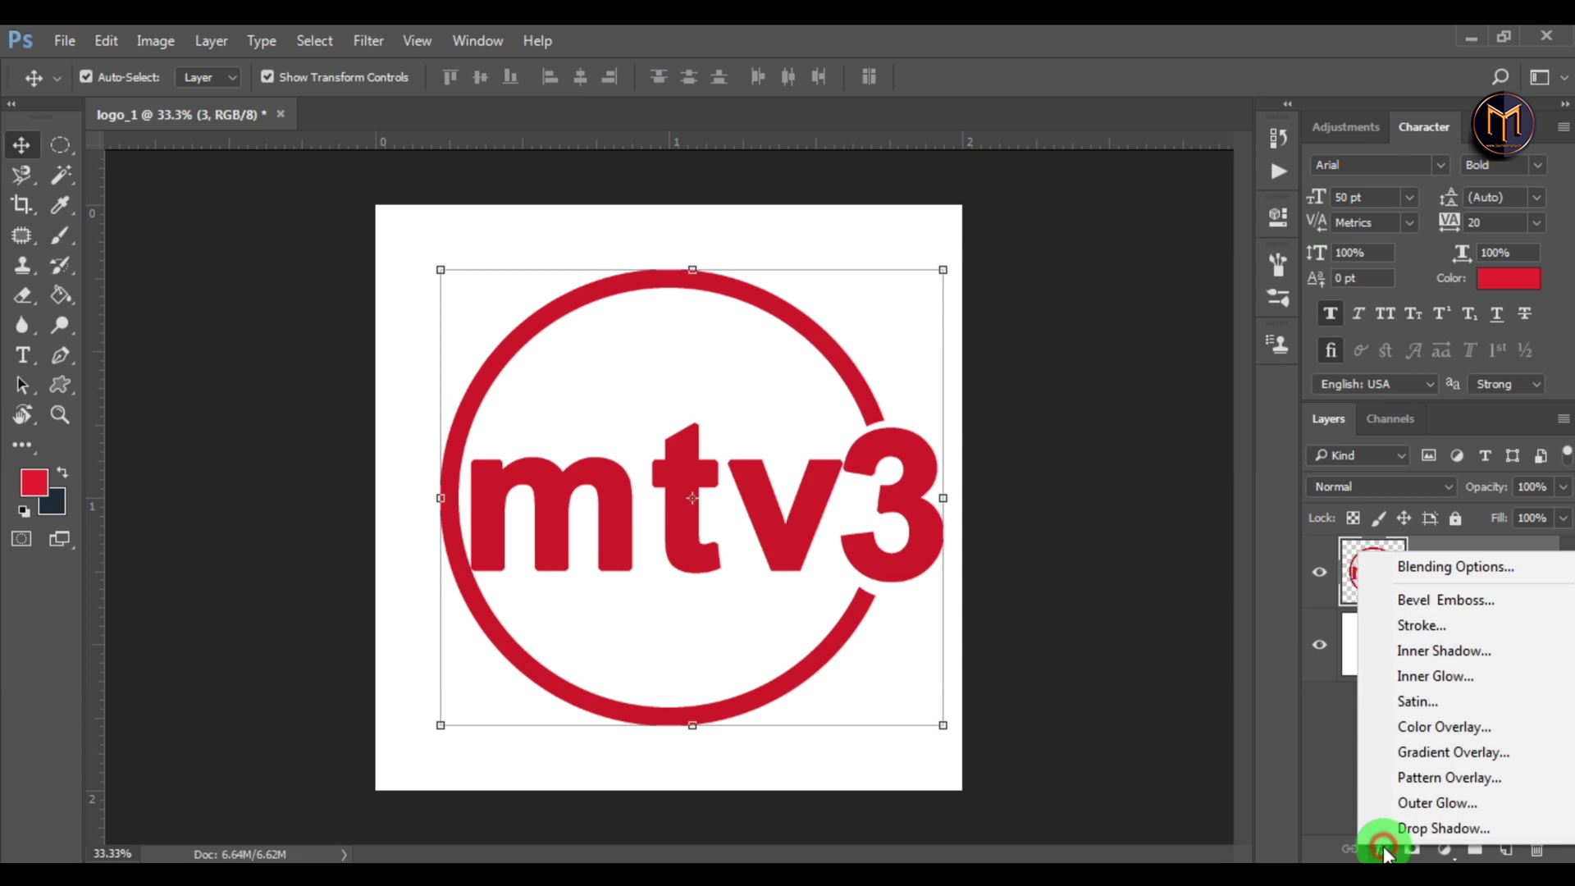
click(1424, 826)
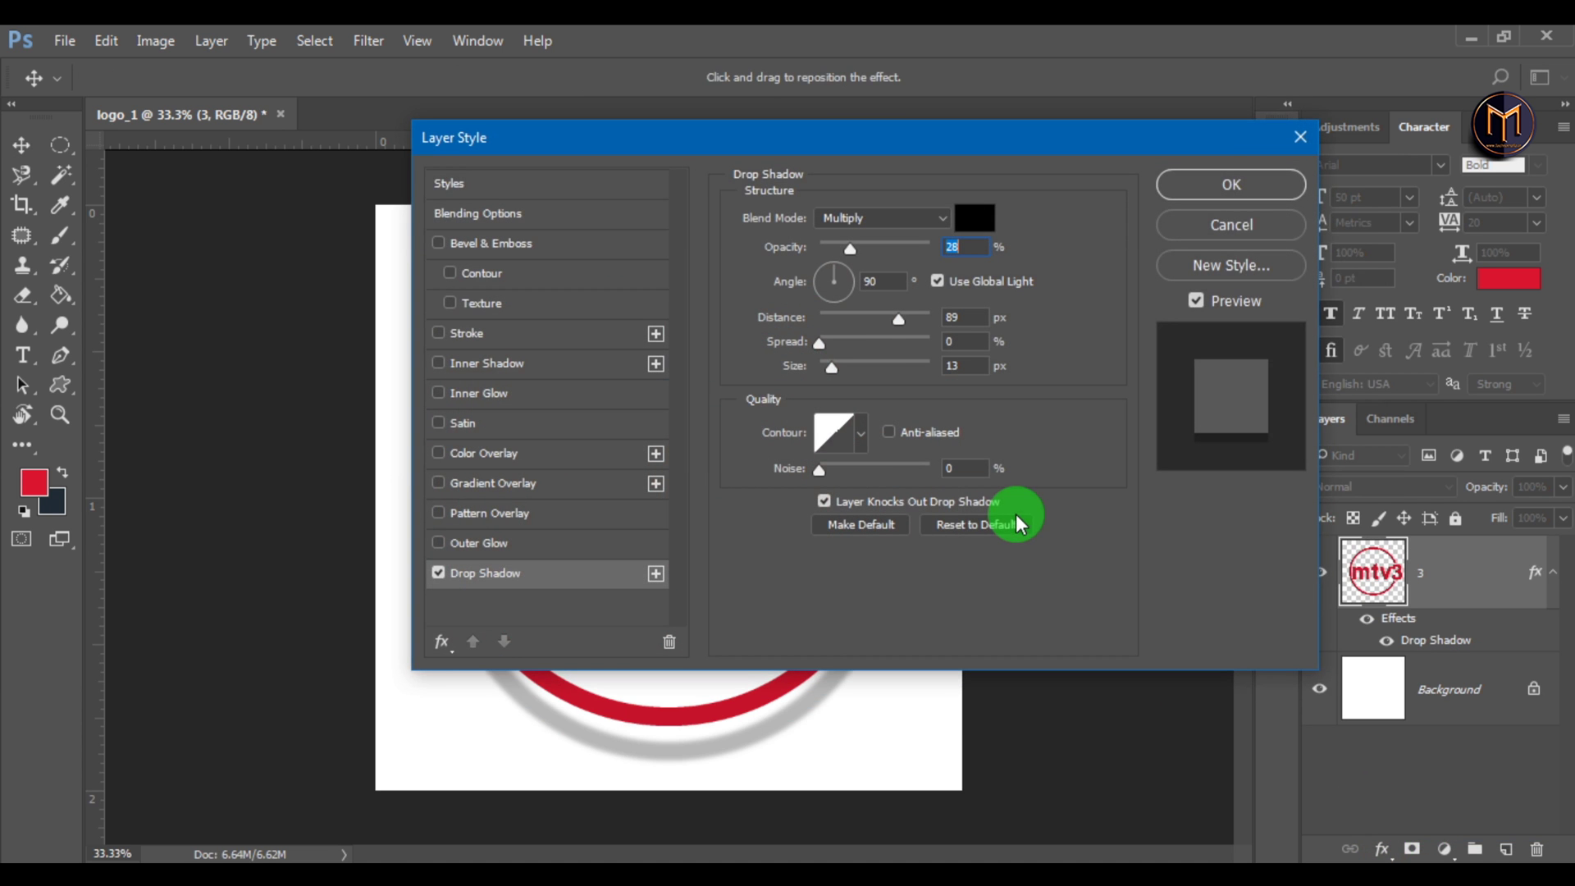
drag(830, 141, 1058, 175)
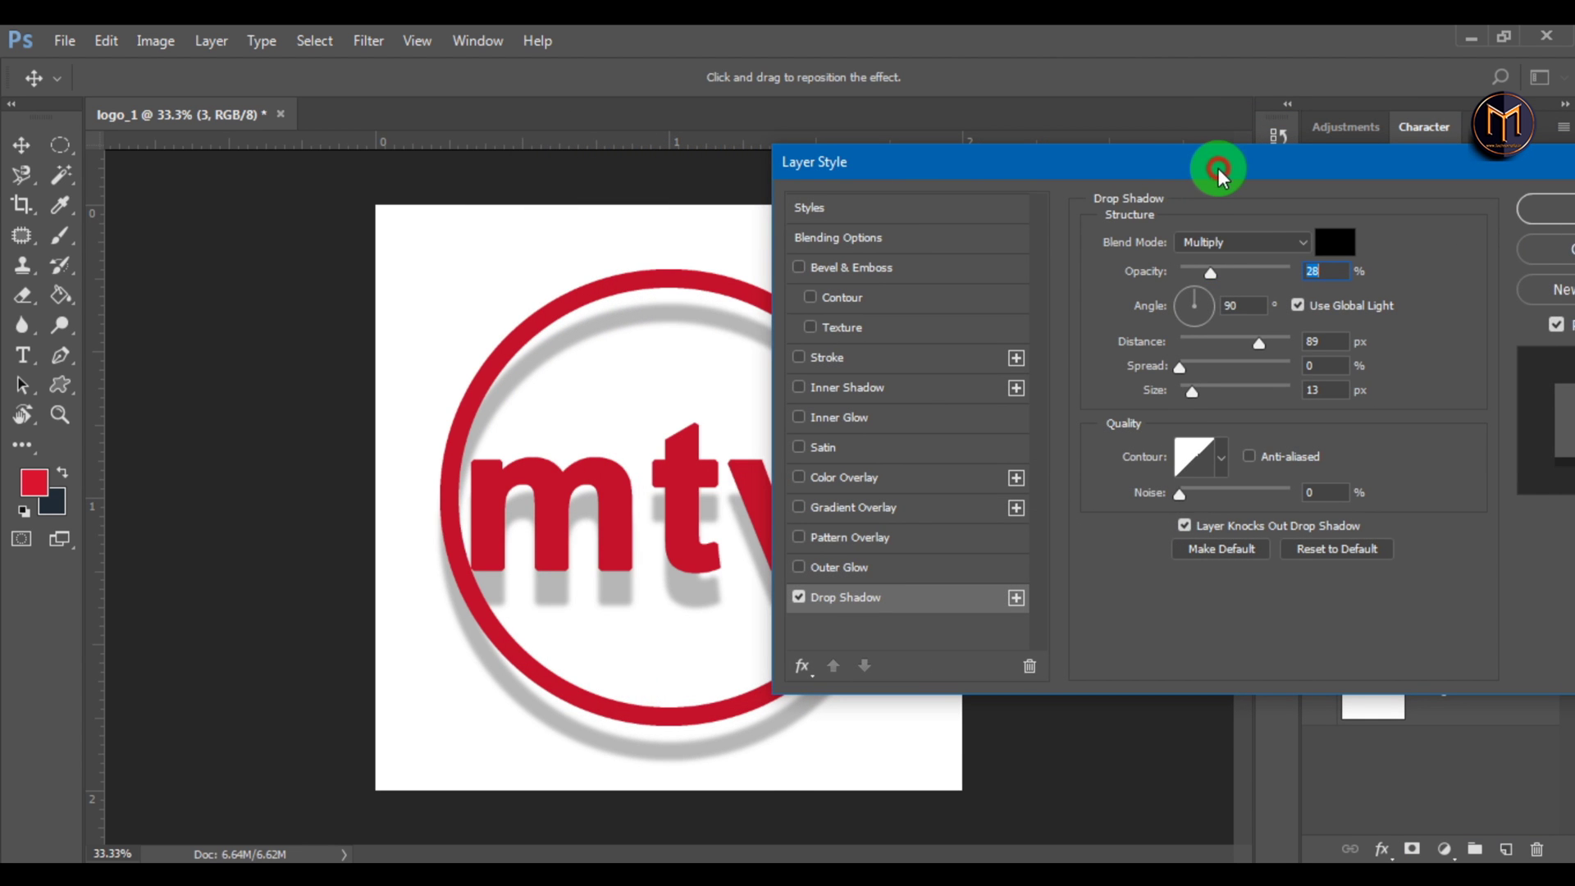
click(1204, 305)
text(45)
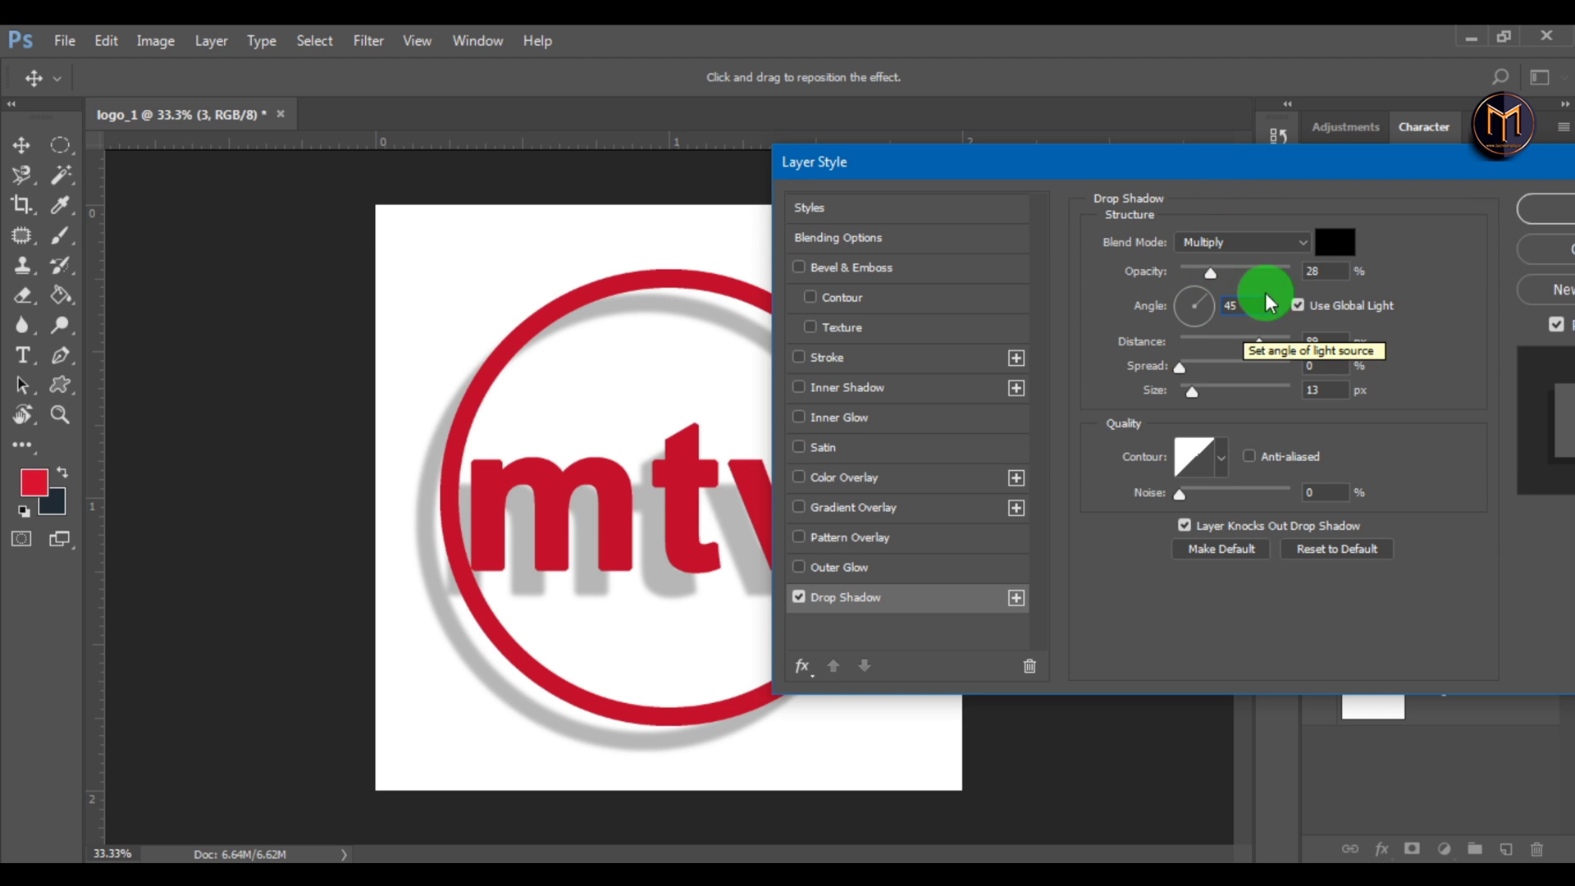
drag(1210, 270, 1215, 277)
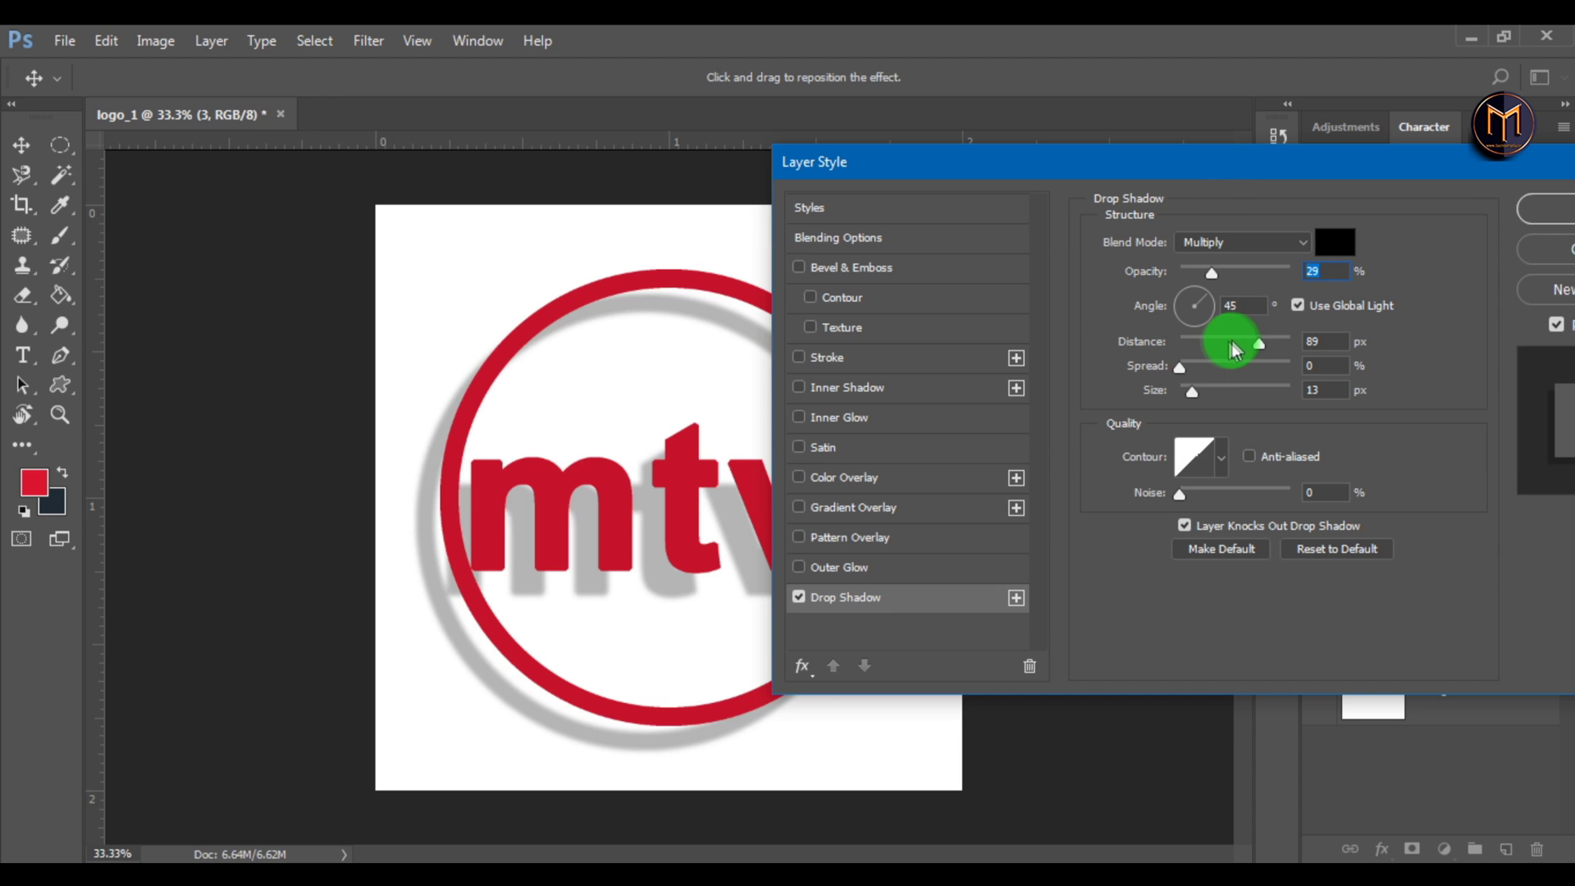
drag(1235, 341, 1229, 345)
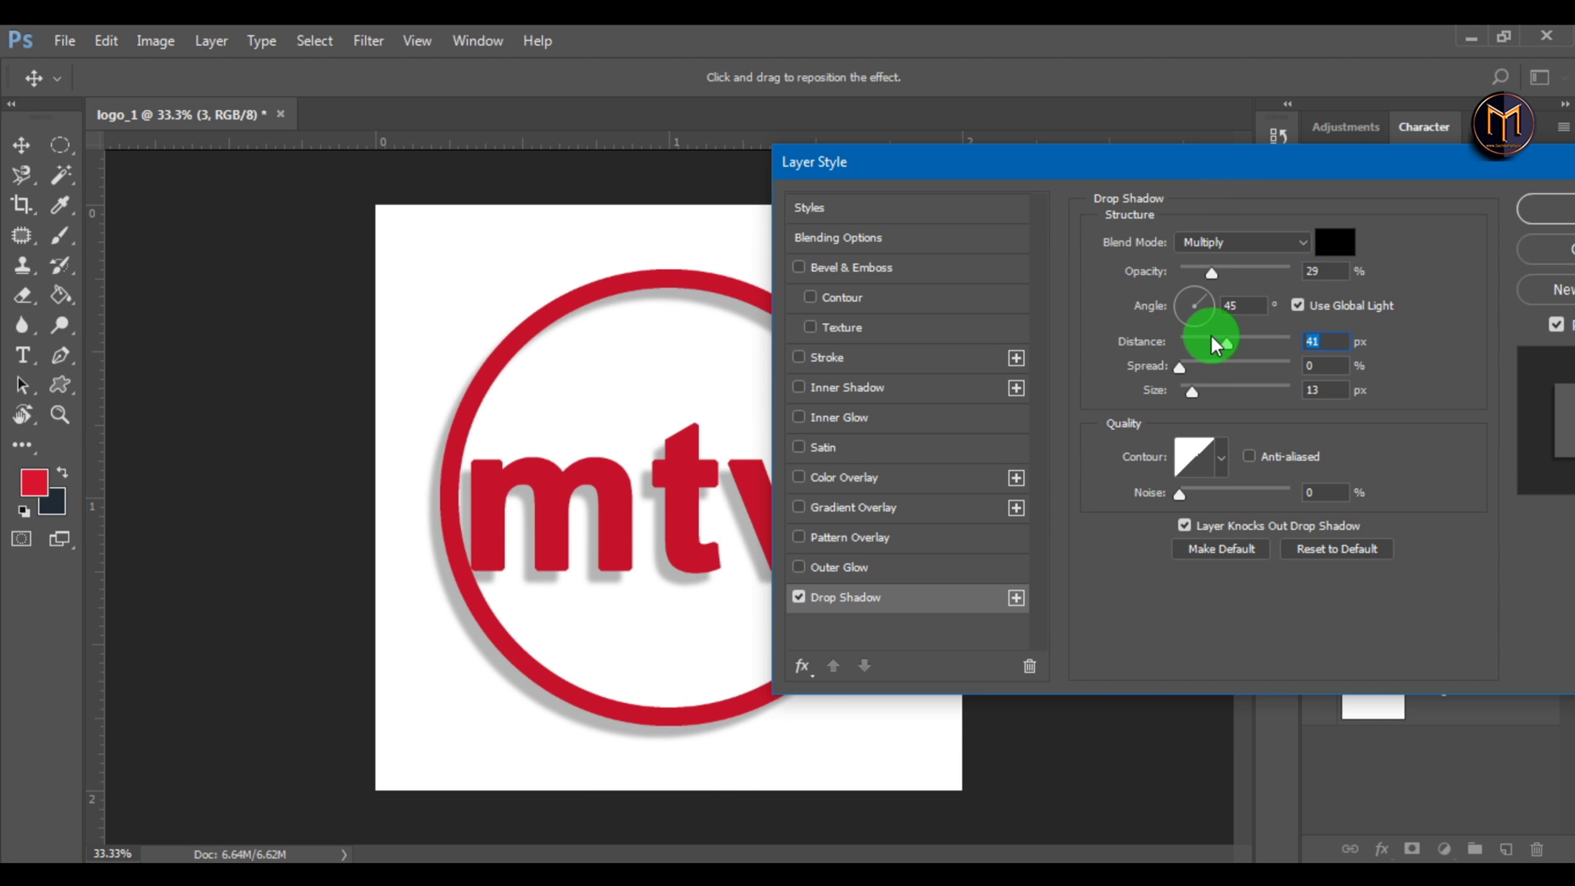
drag(1217, 343, 1221, 343)
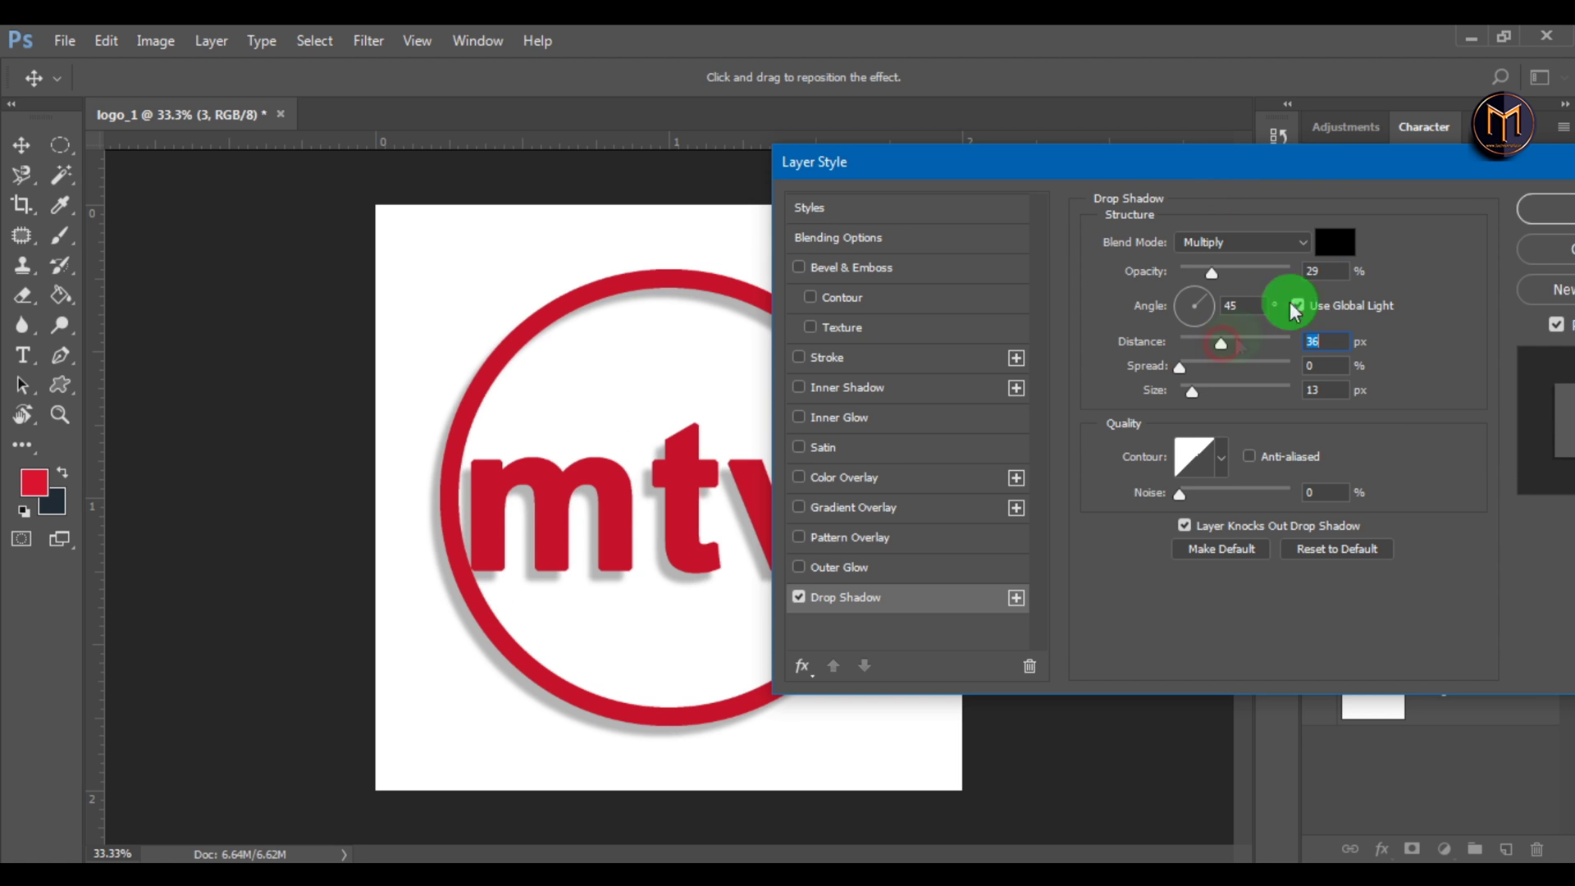
drag(1320, 168, 1086, 176)
click(1345, 217)
Turn on Bevel & Emboss in the logo layer's Blending Options, keeping the mtv letters visible
right_click(1467, 581)
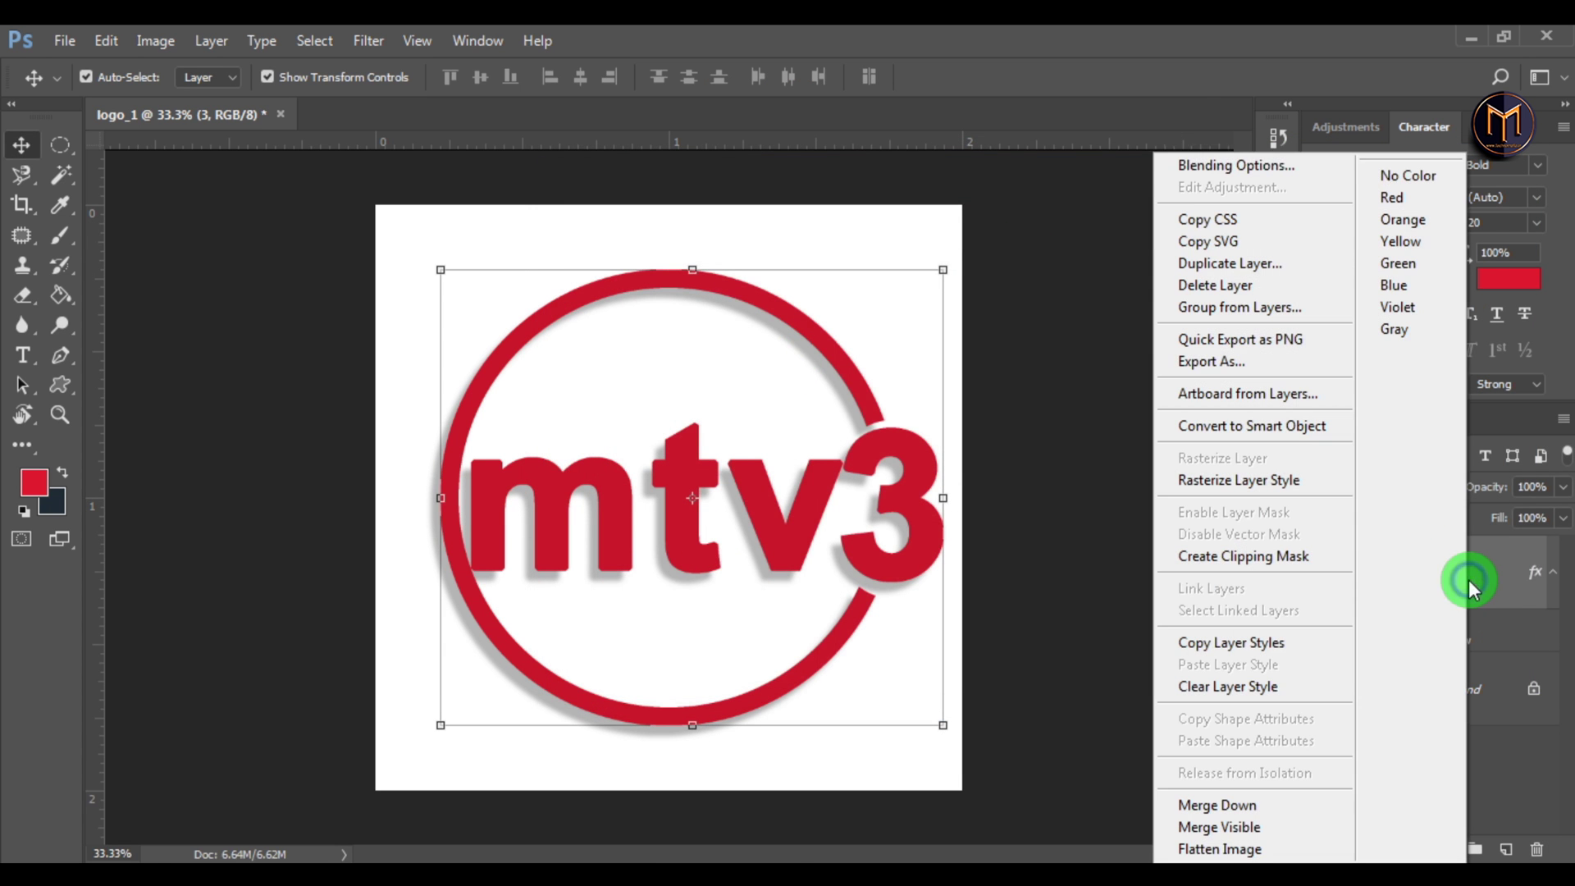
click(1182, 164)
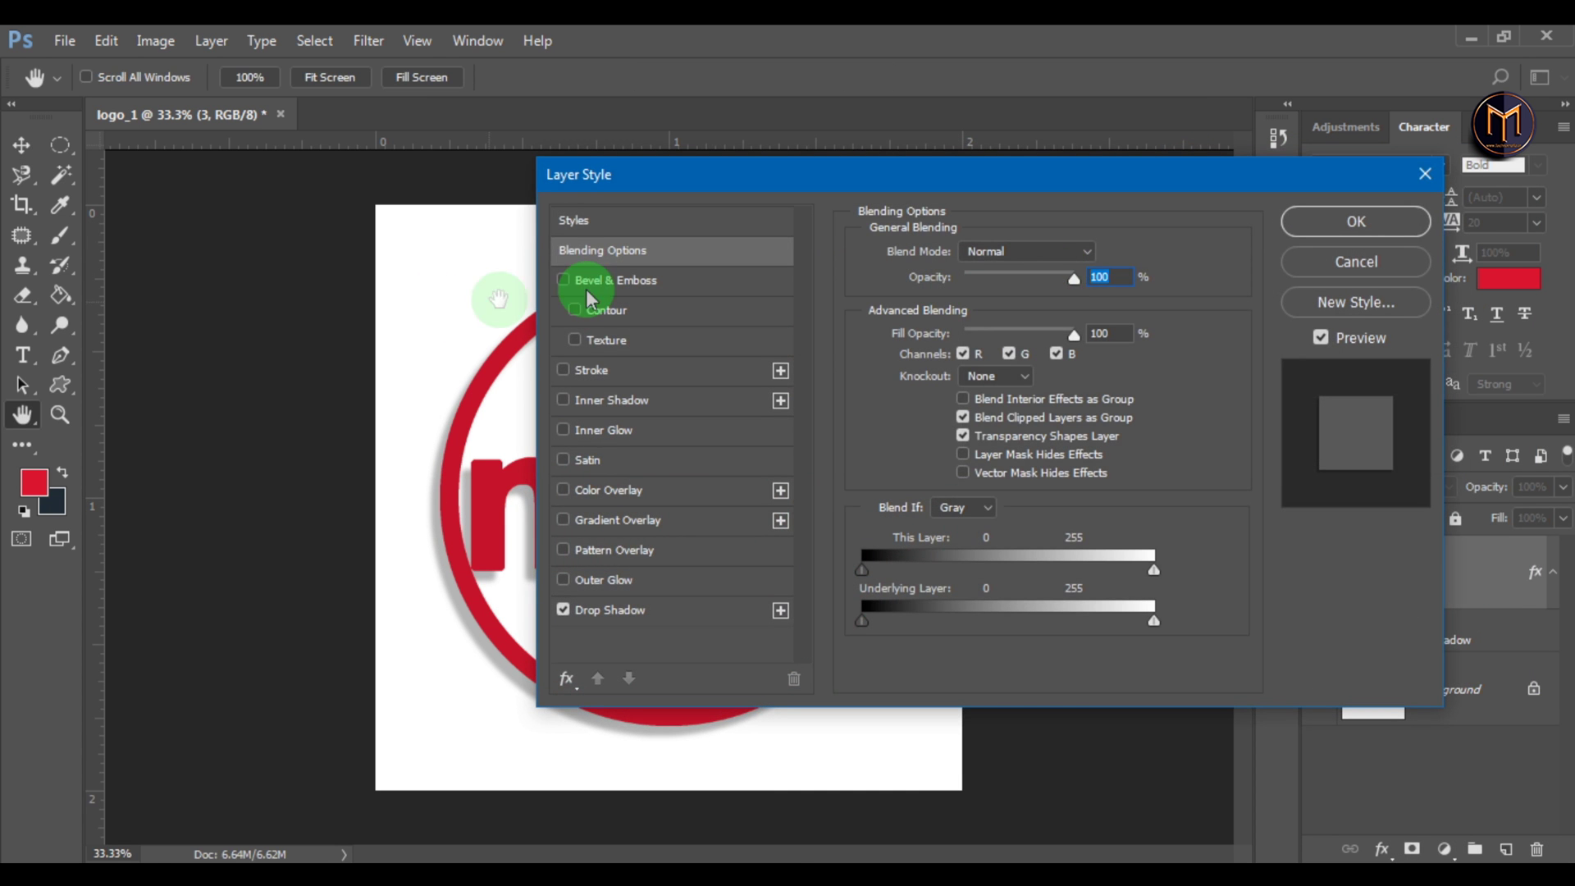
click(564, 279)
drag(664, 179, 897, 199)
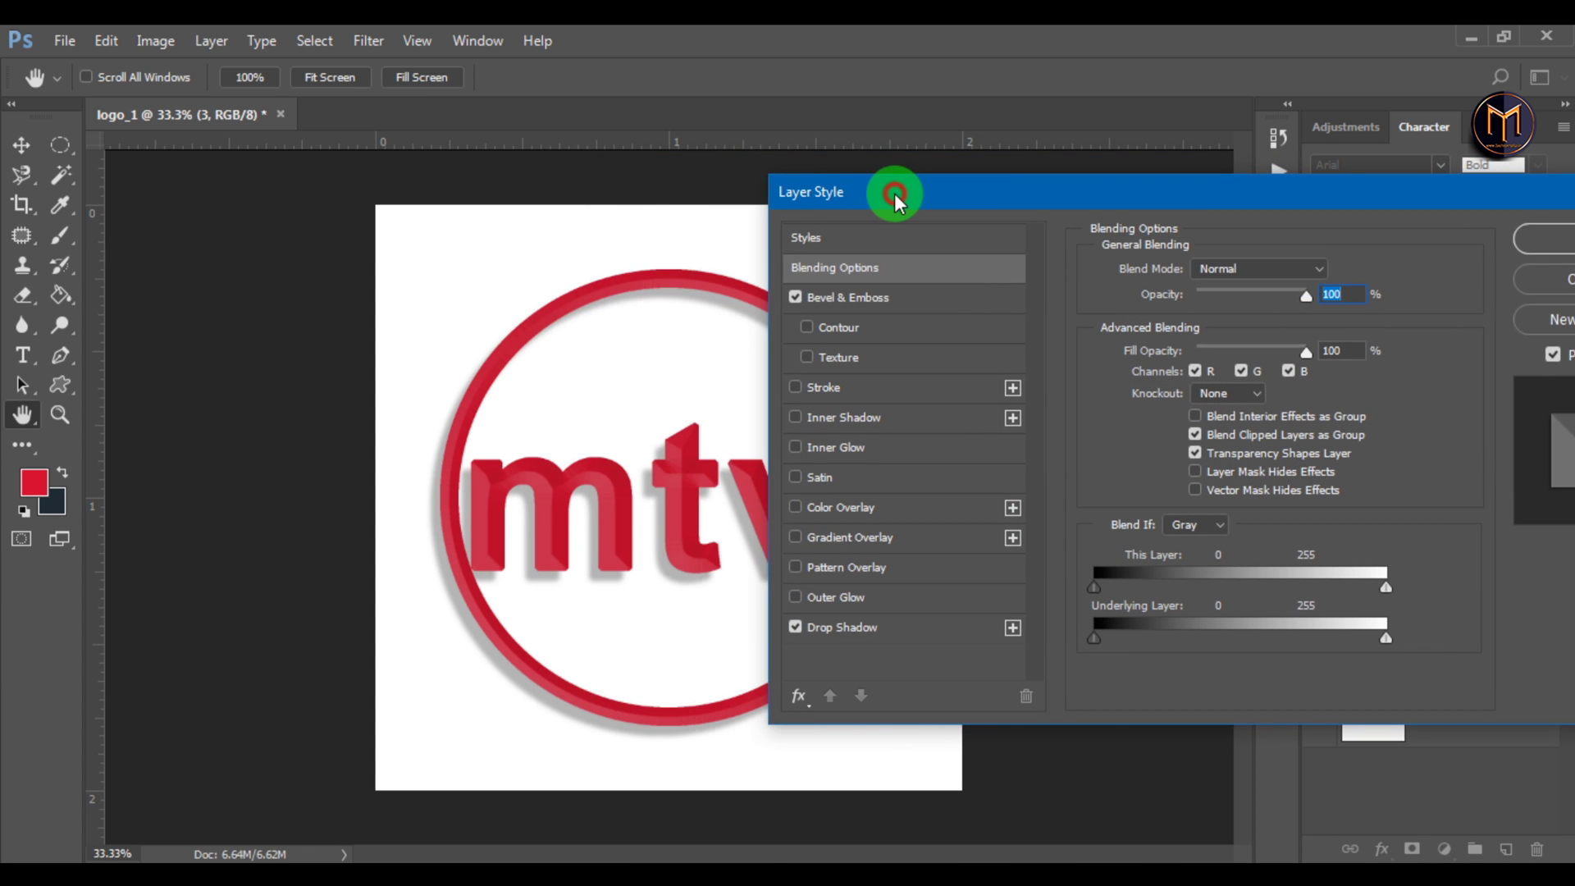
scroll(493, 450, up, 1)
drag(492, 450, 394, 345)
drag(978, 203, 839, 204)
Set the bevel to Inner Bevel with Chisel Soft technique and depth 100
click(707, 299)
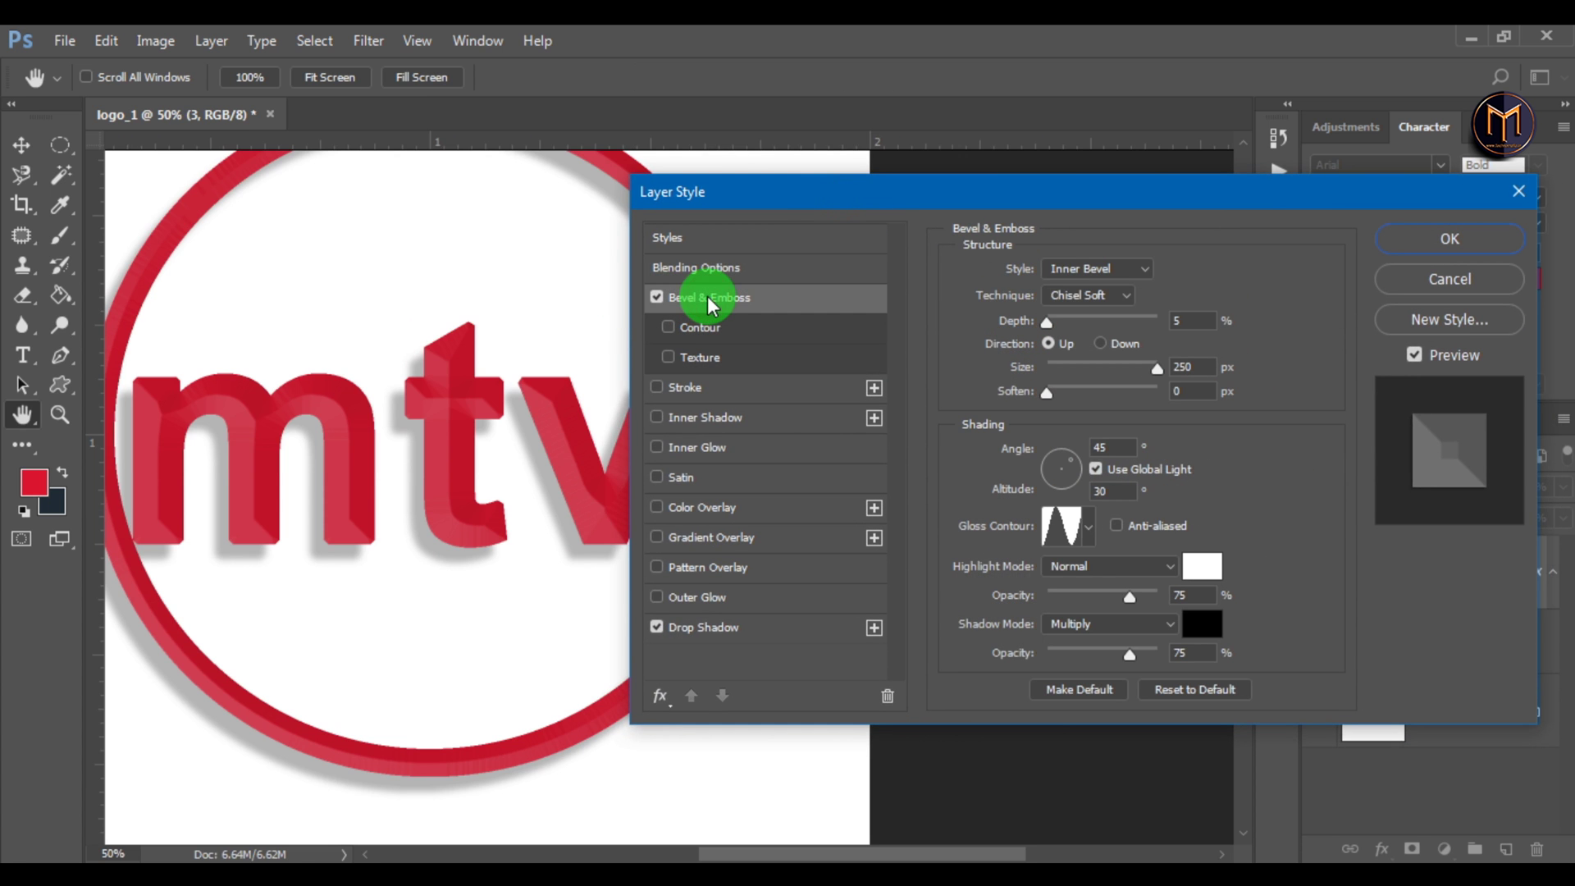
click(1069, 276)
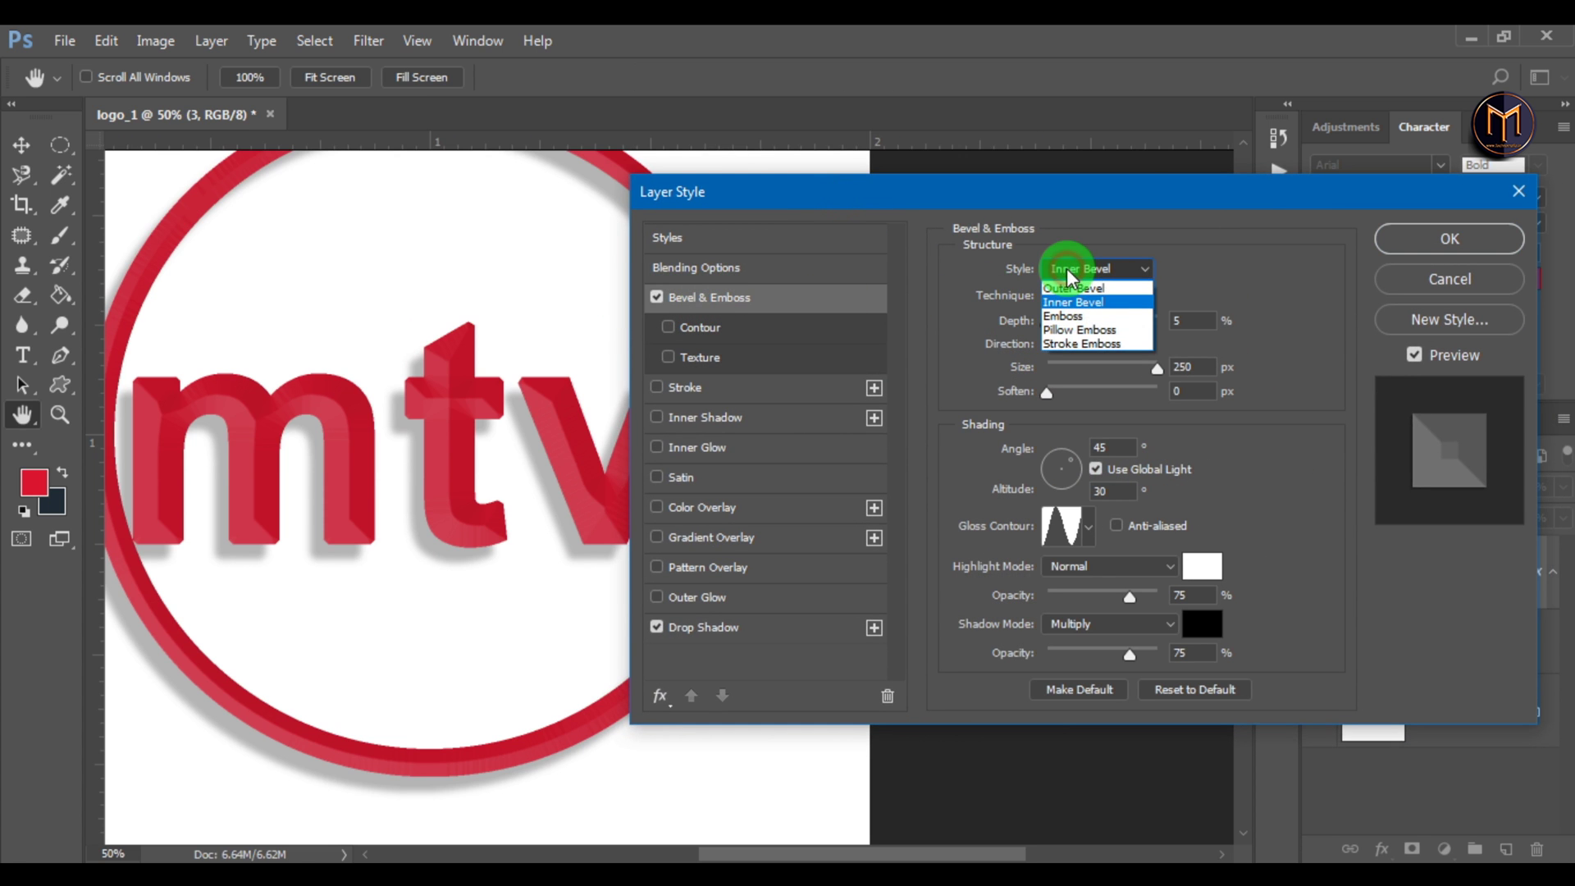
click(1071, 302)
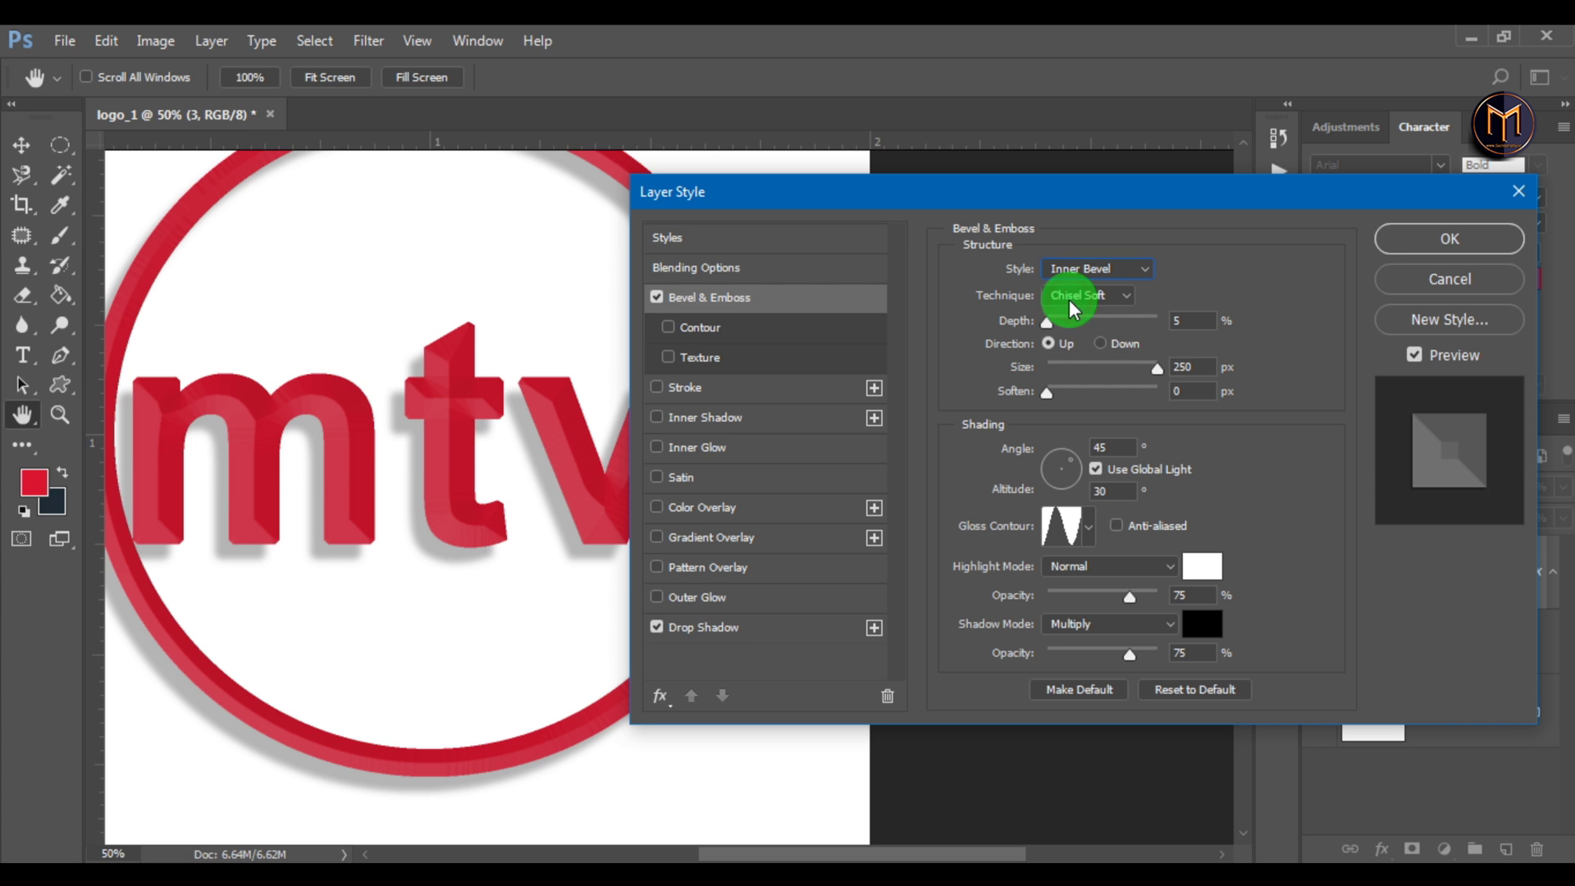
click(1070, 297)
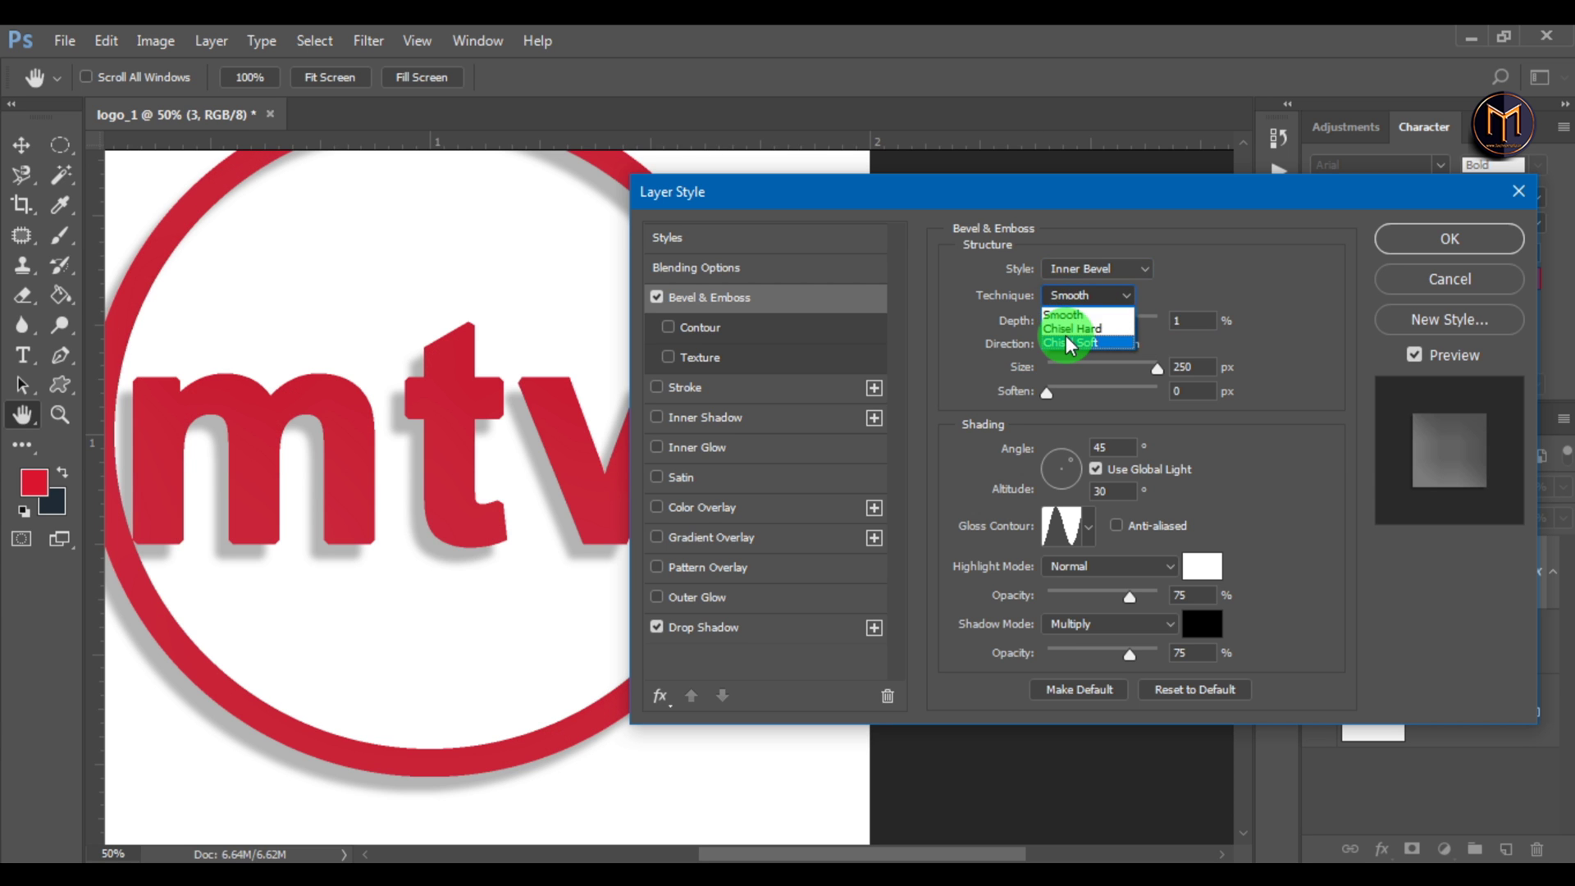
click(1066, 337)
drag(1047, 325, 1036, 322)
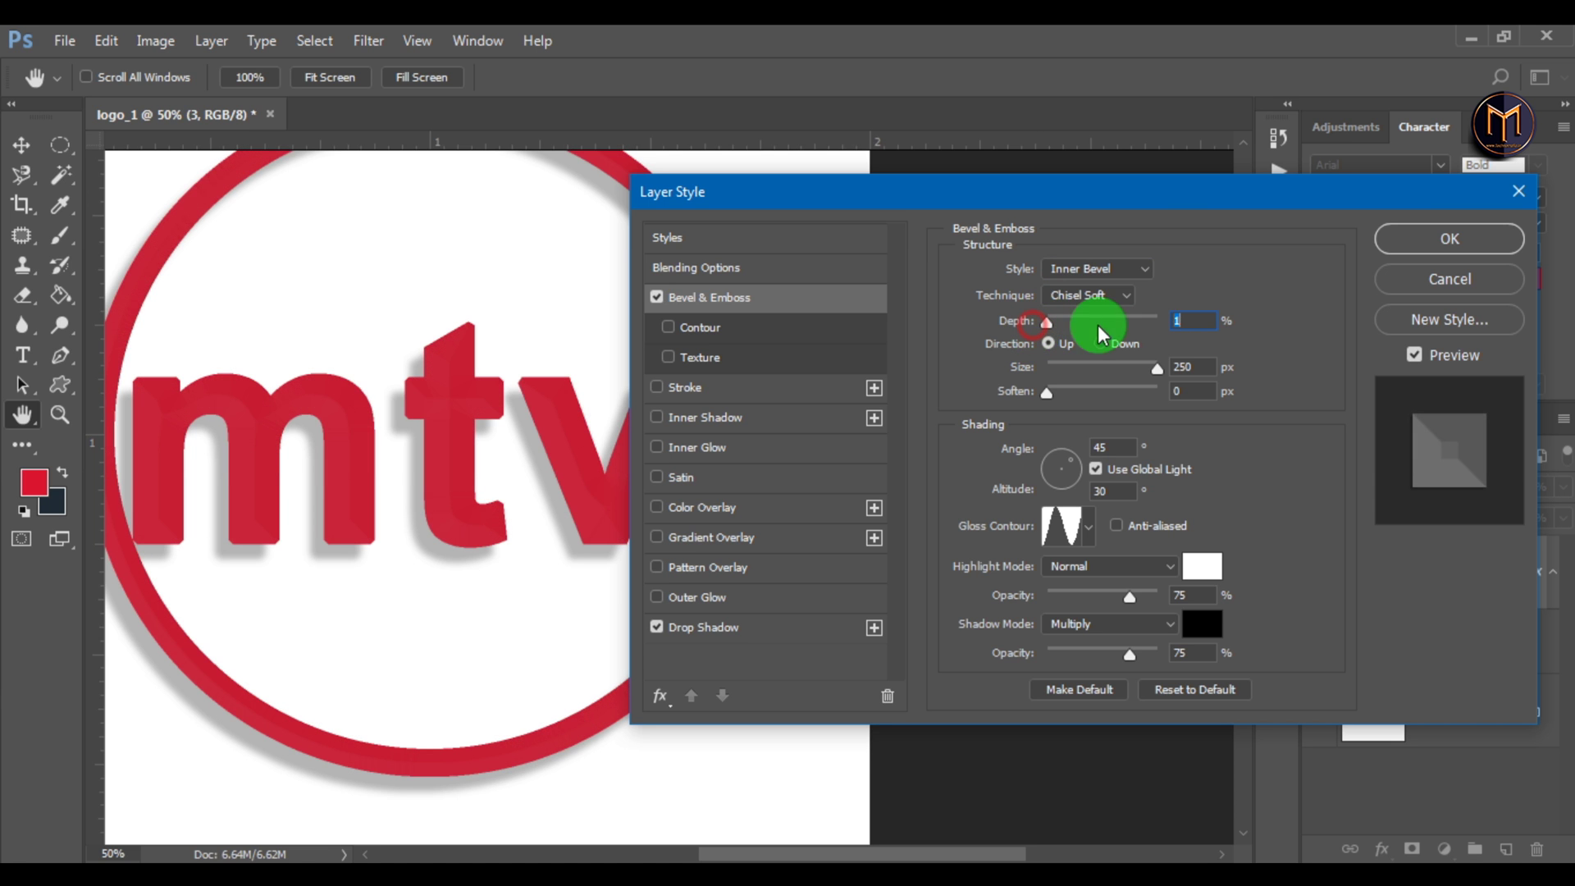
click(1173, 319)
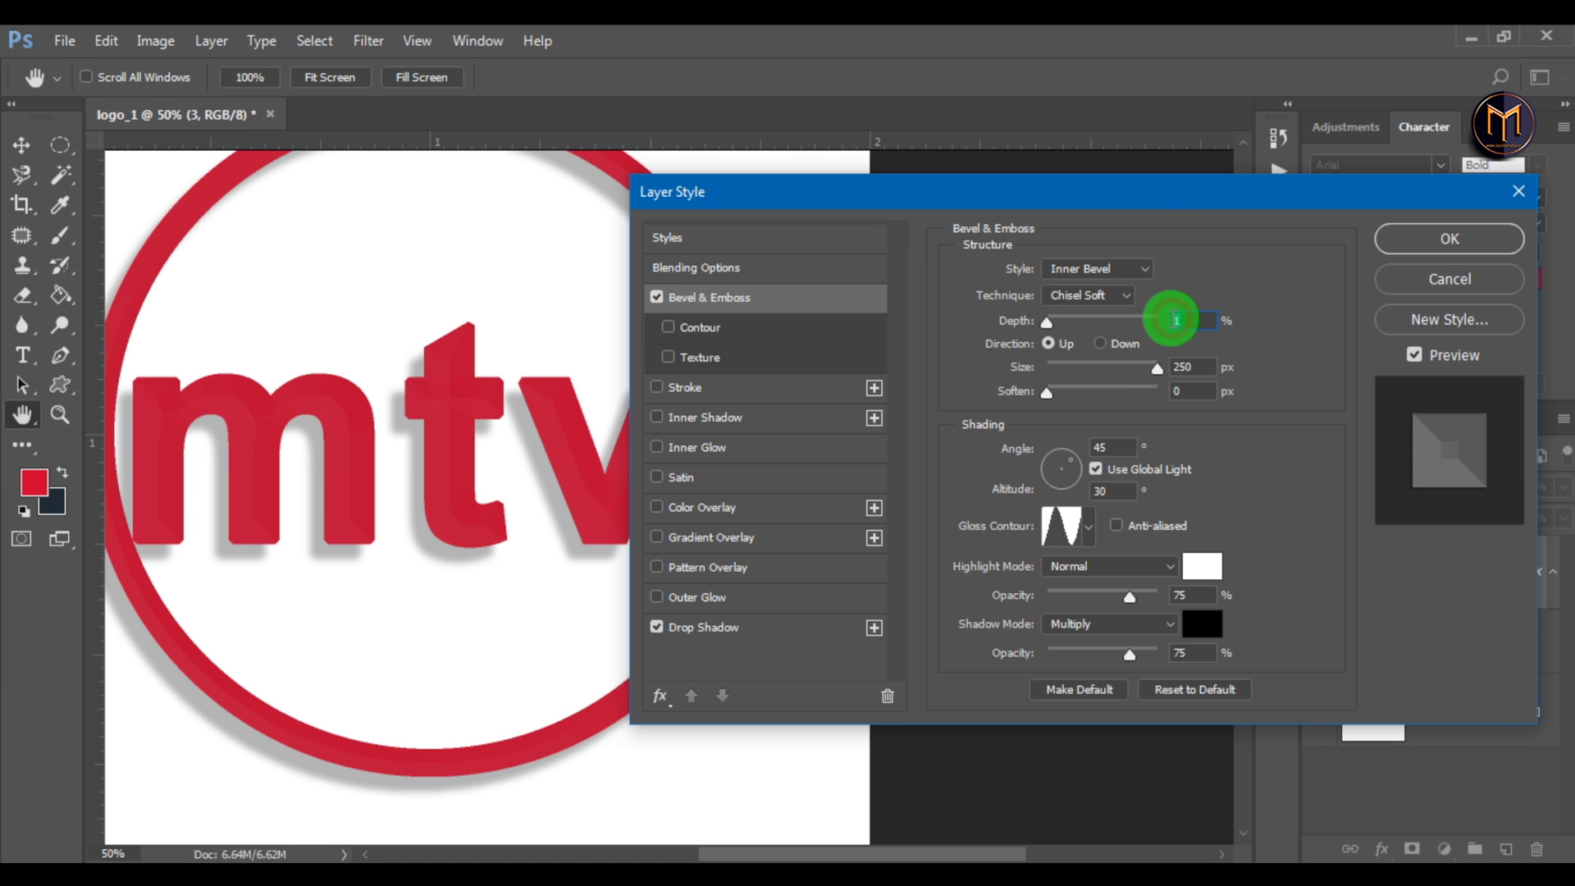
text(100)
key(Return)
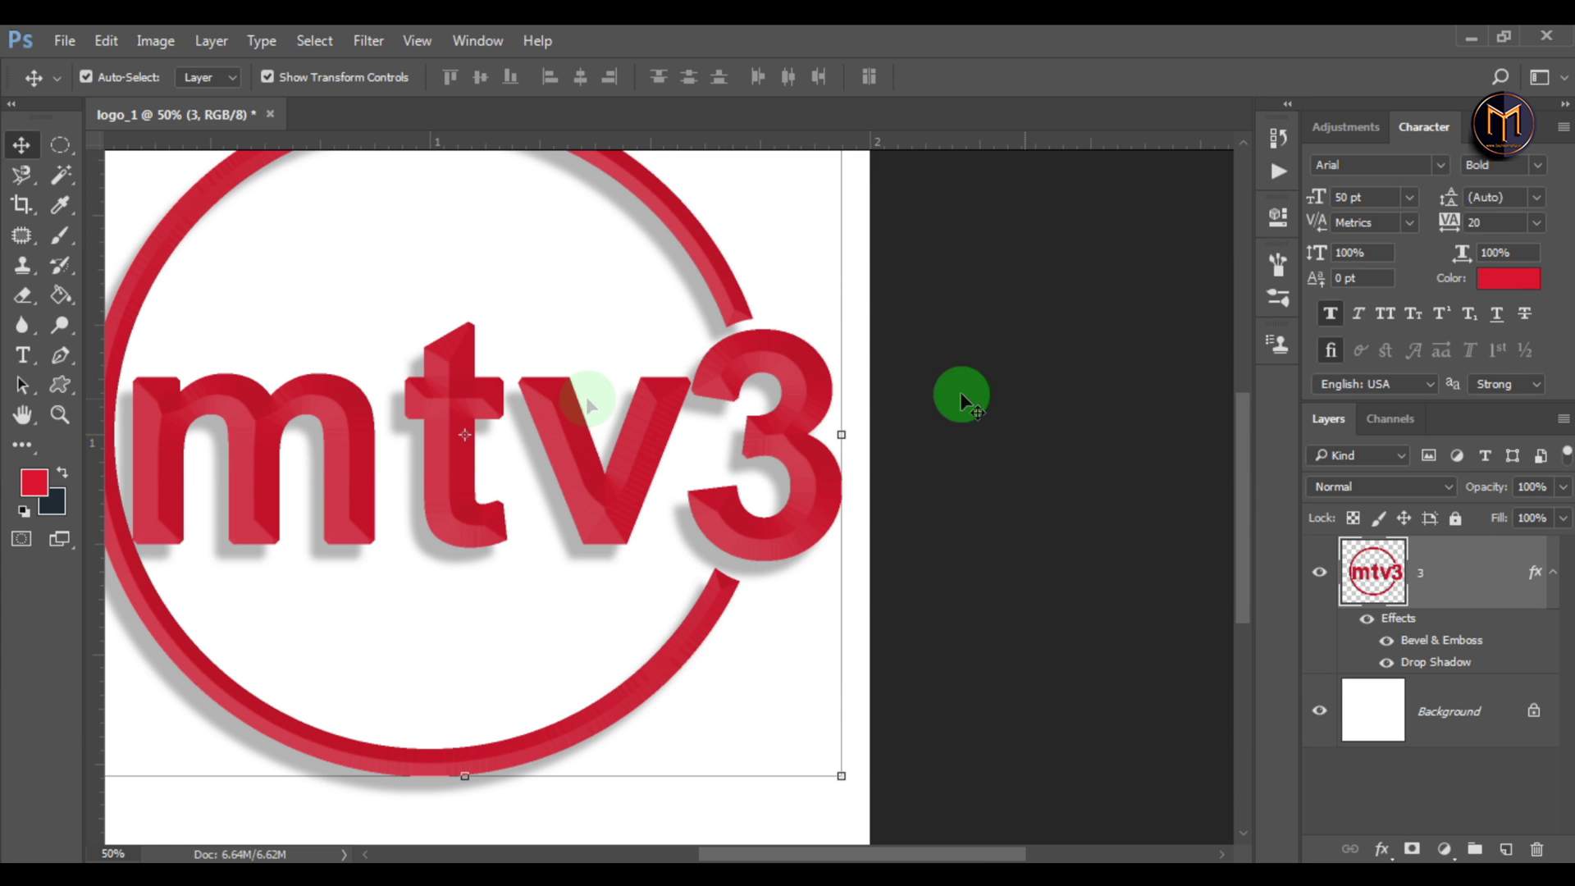
Nudge the logo slightly left and hide the white Background layer for transparency
key(ctrl+minus)
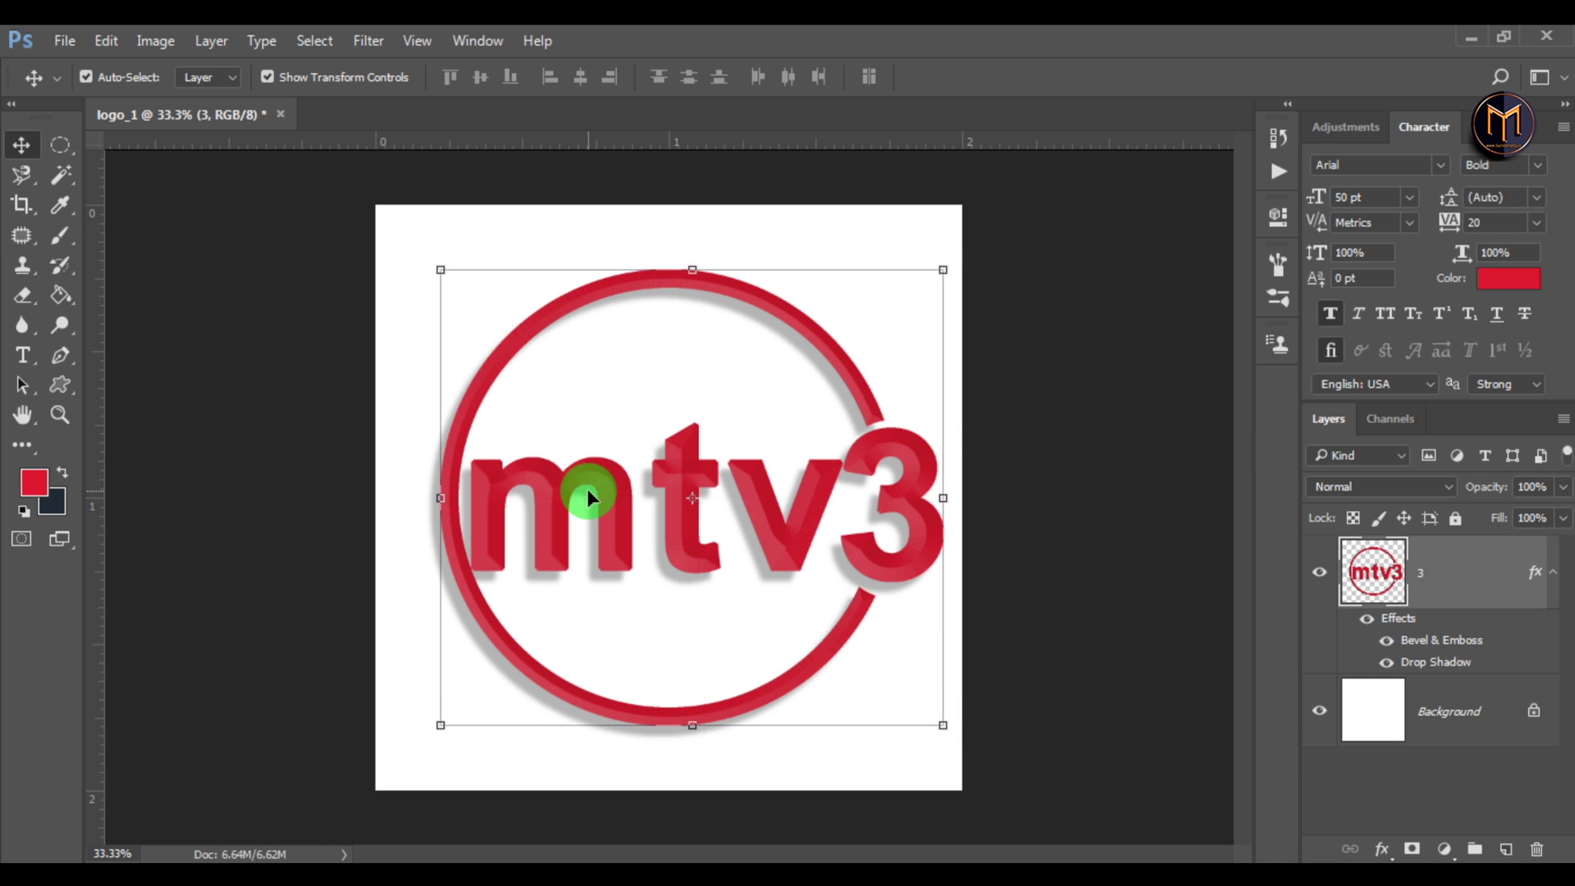
drag(588, 489, 565, 490)
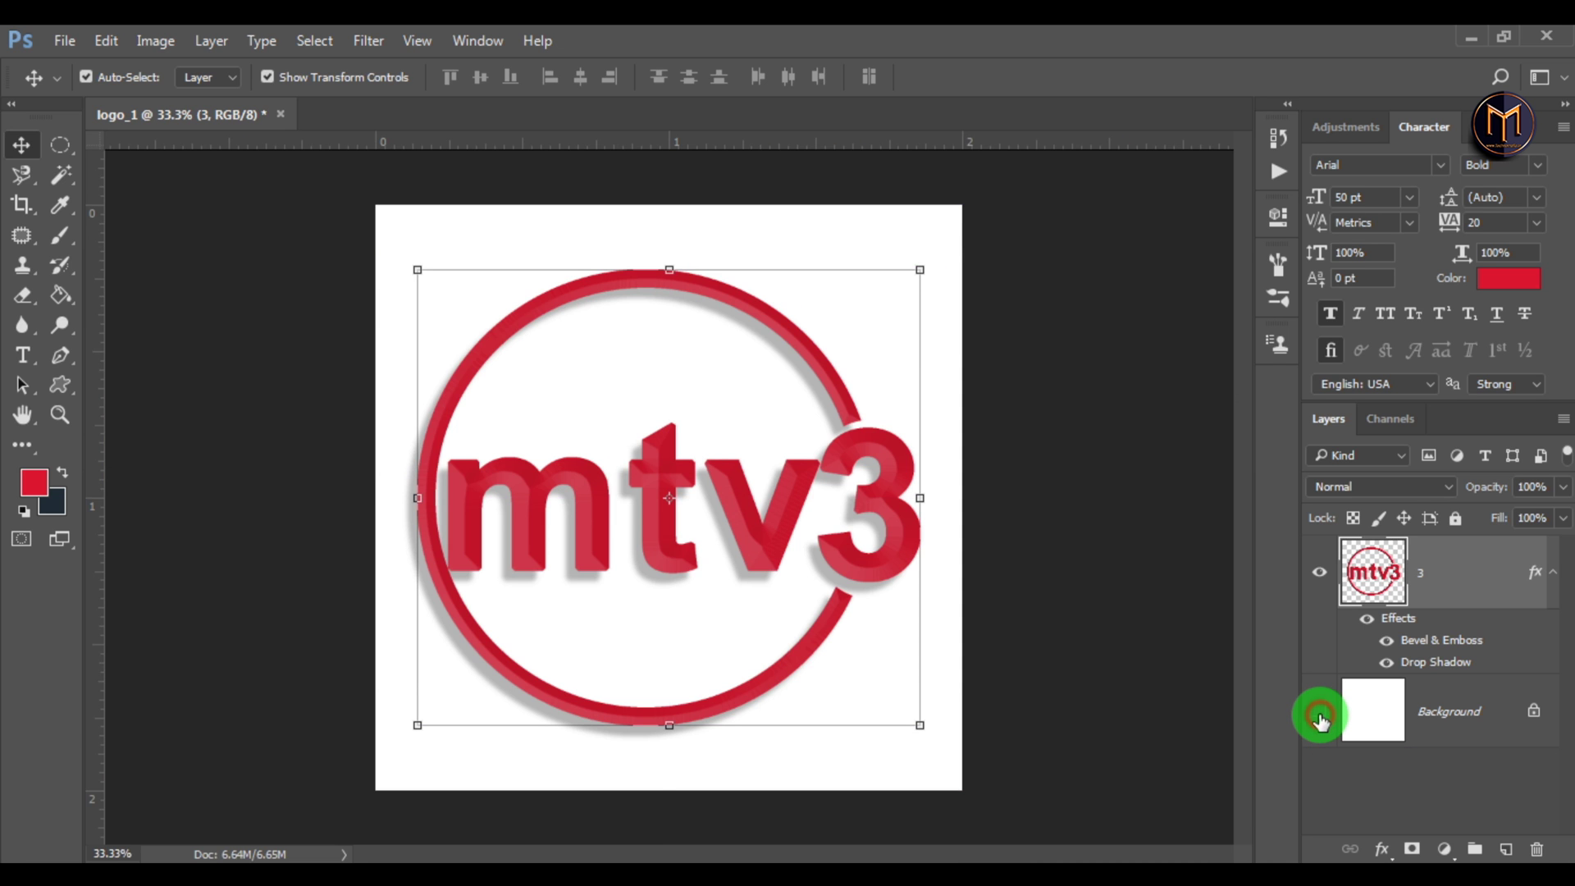
click(1319, 712)
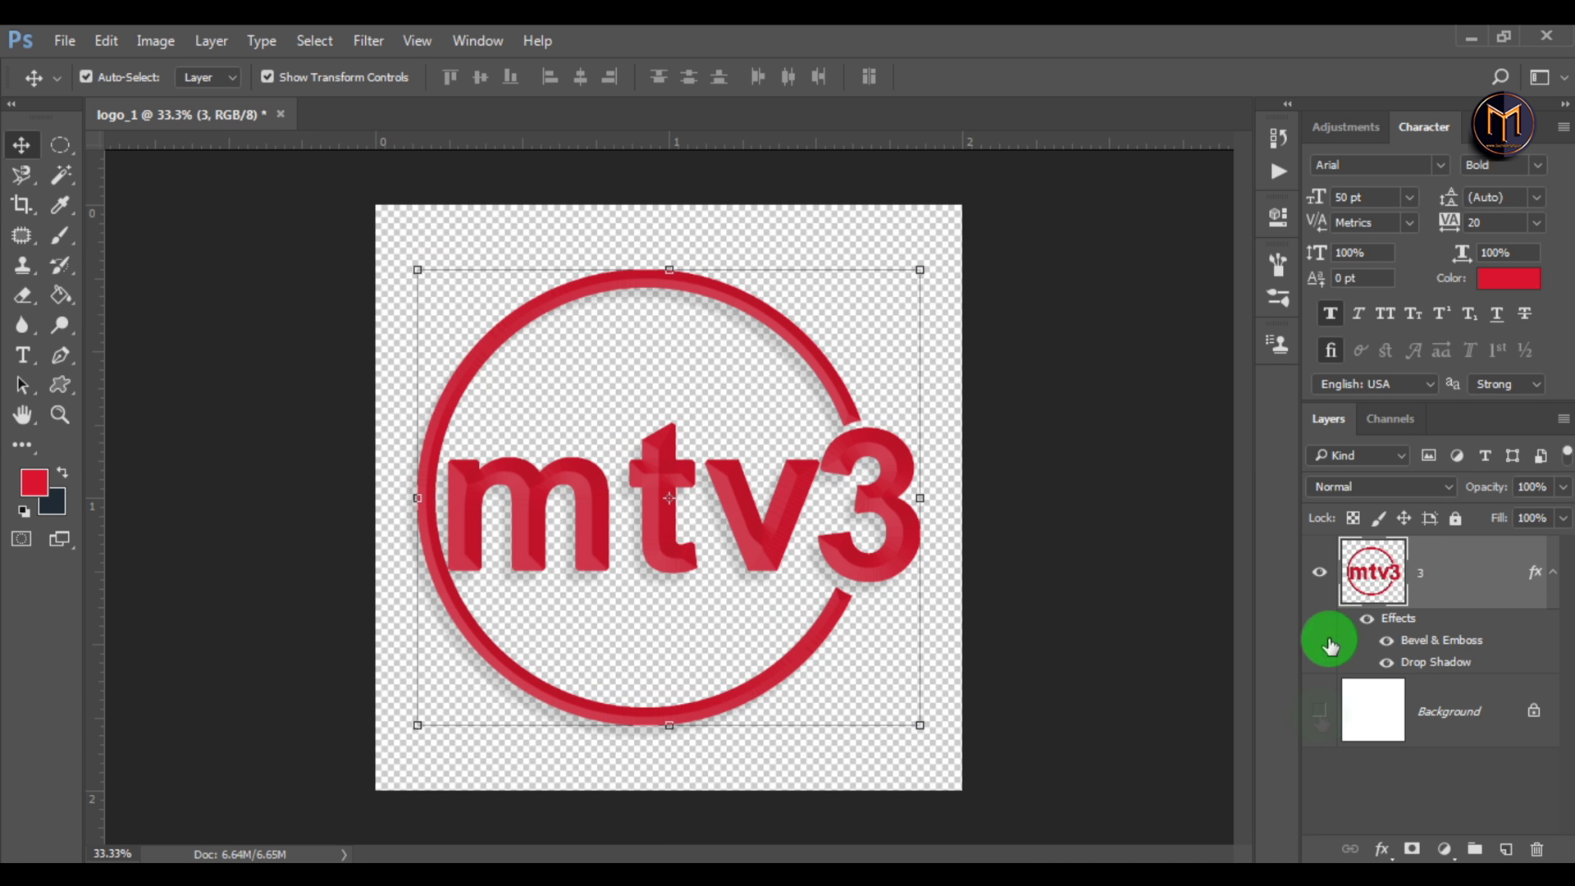